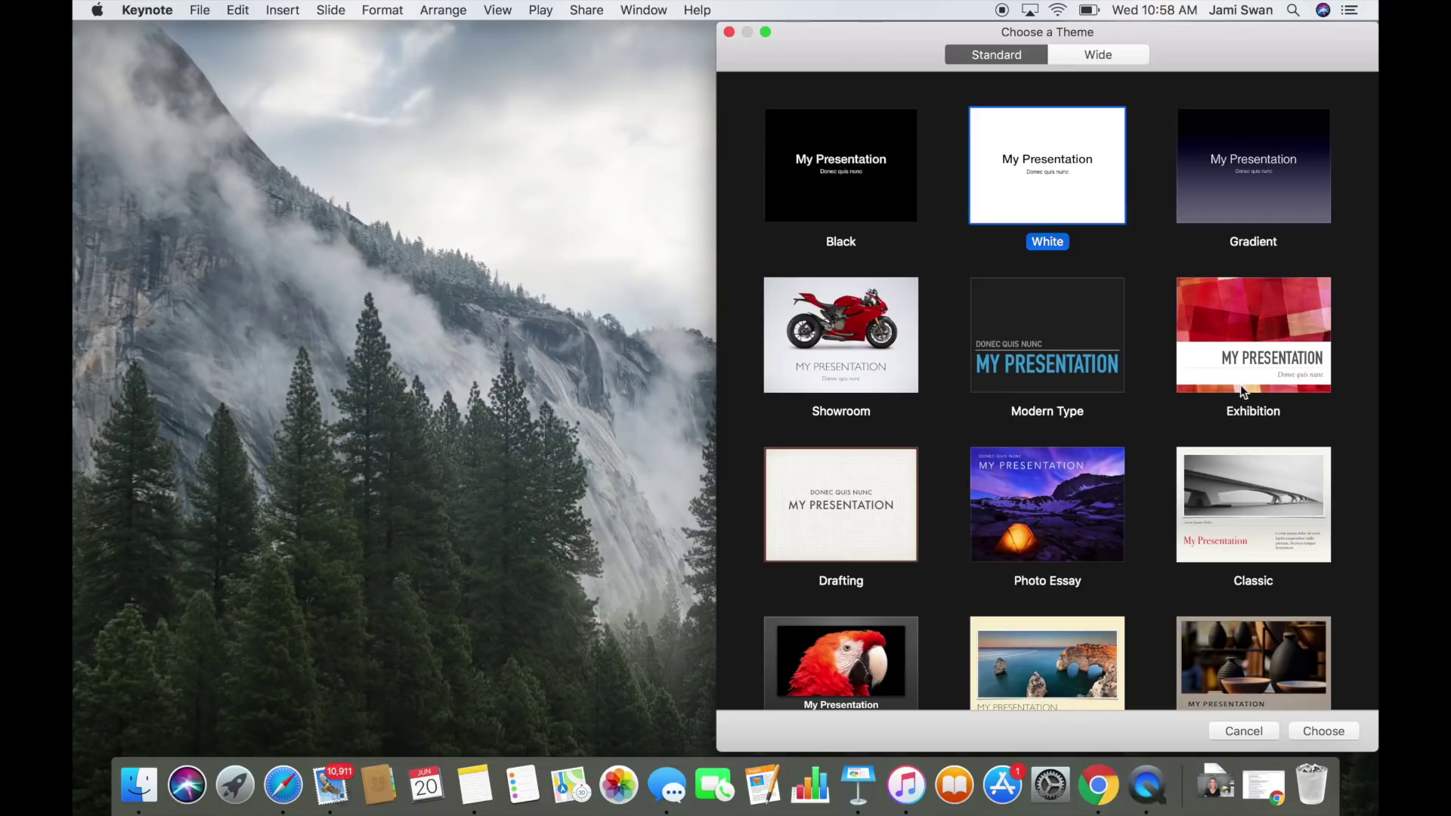
Step: Create a new White-theme presentation and delete the slide's title placeholder
click(1339, 737)
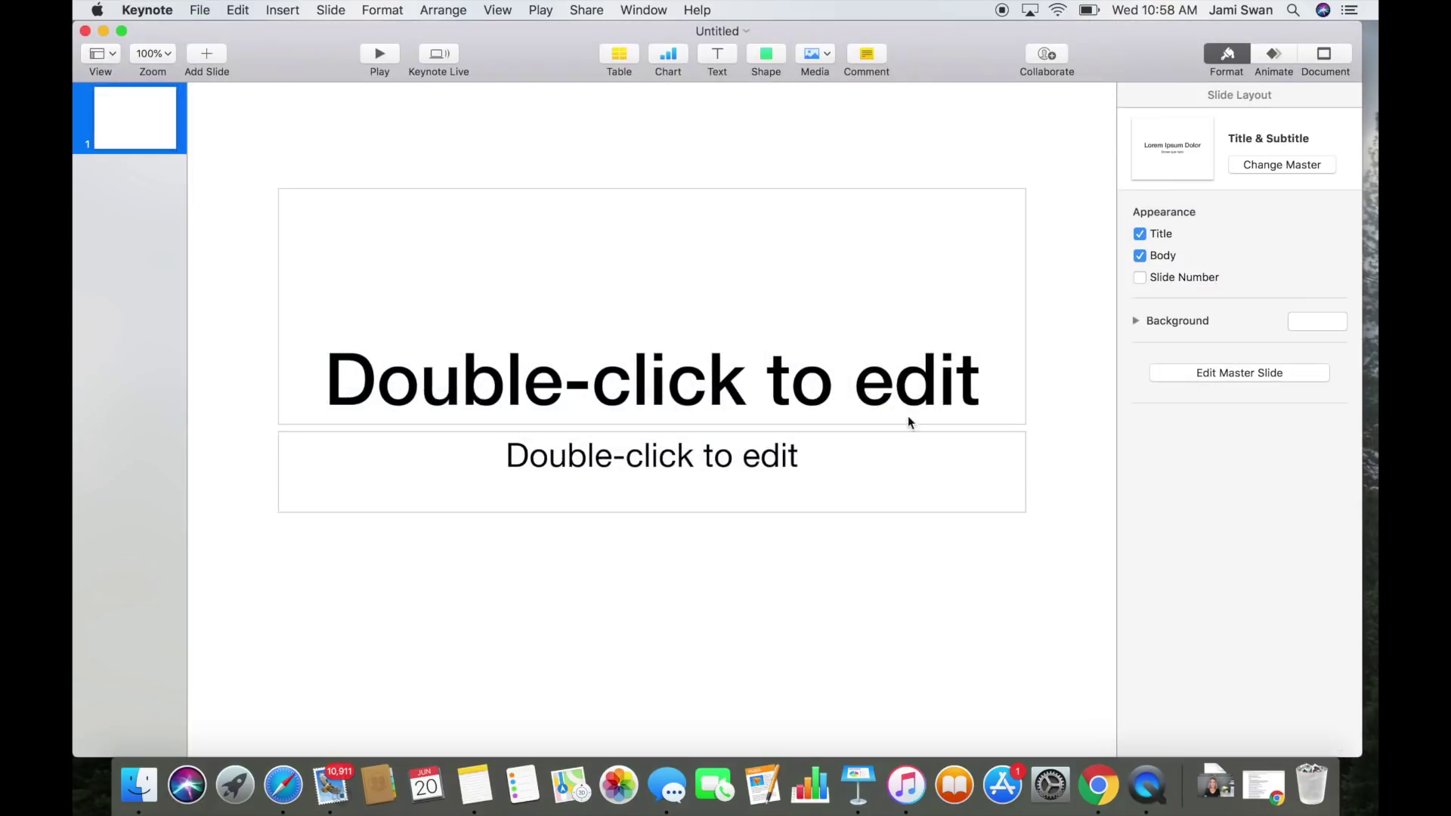
click(699, 304)
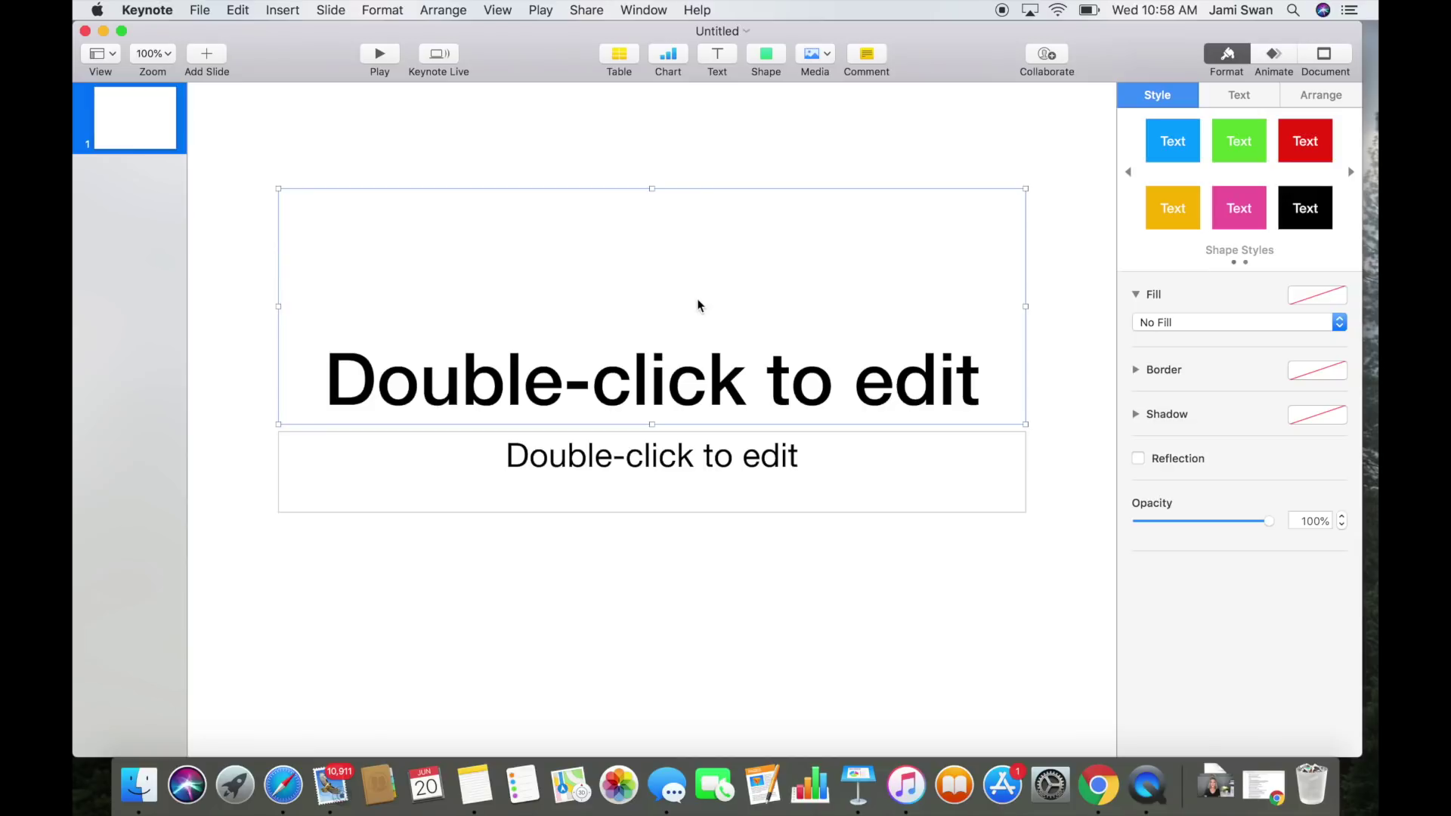
key(BackSpace)
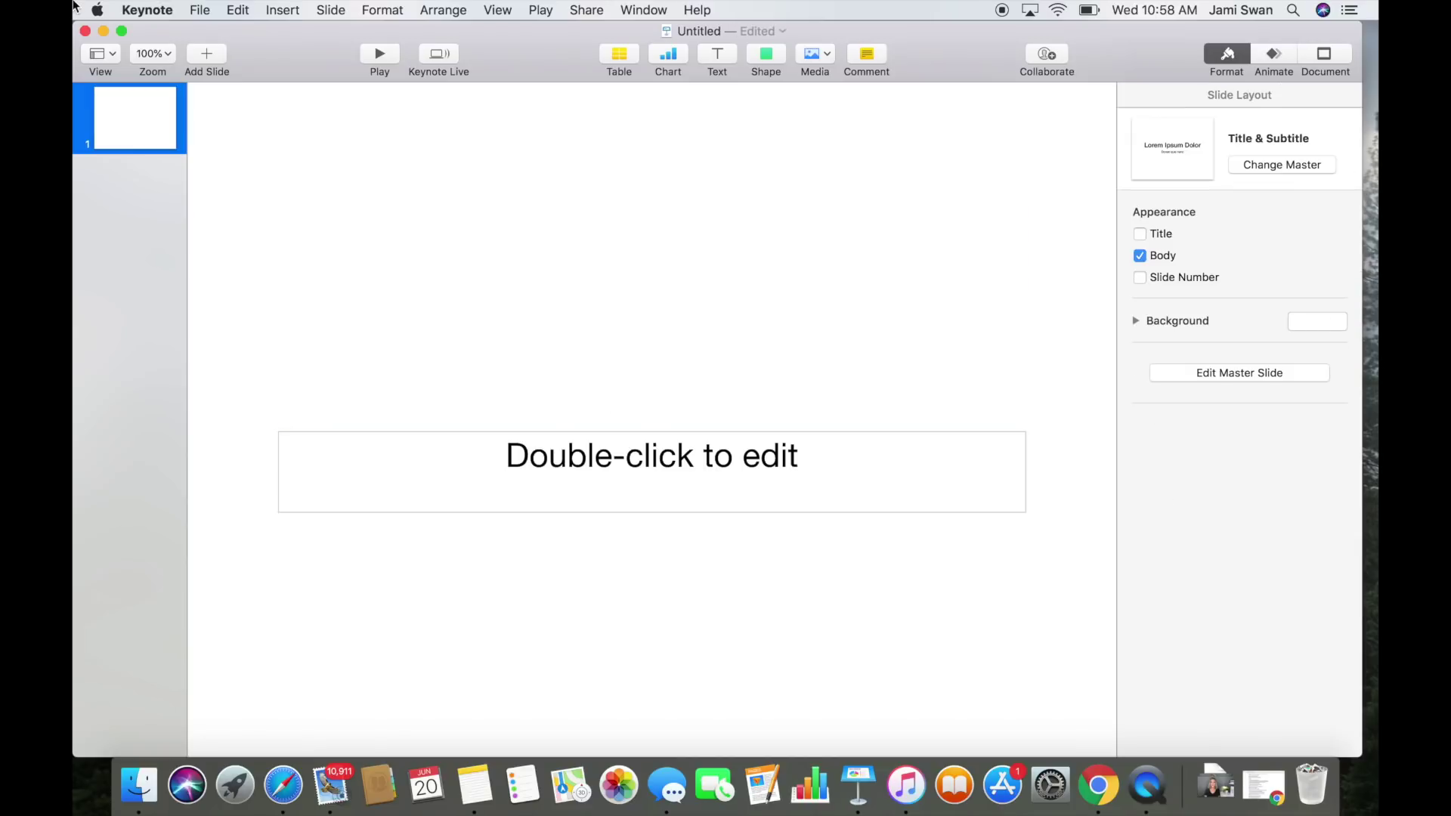
Step: Insert FinalJamiLogo.png from JamiSwanLogoFiles, shrink it, and centre it near the slide's top
click(280, 12)
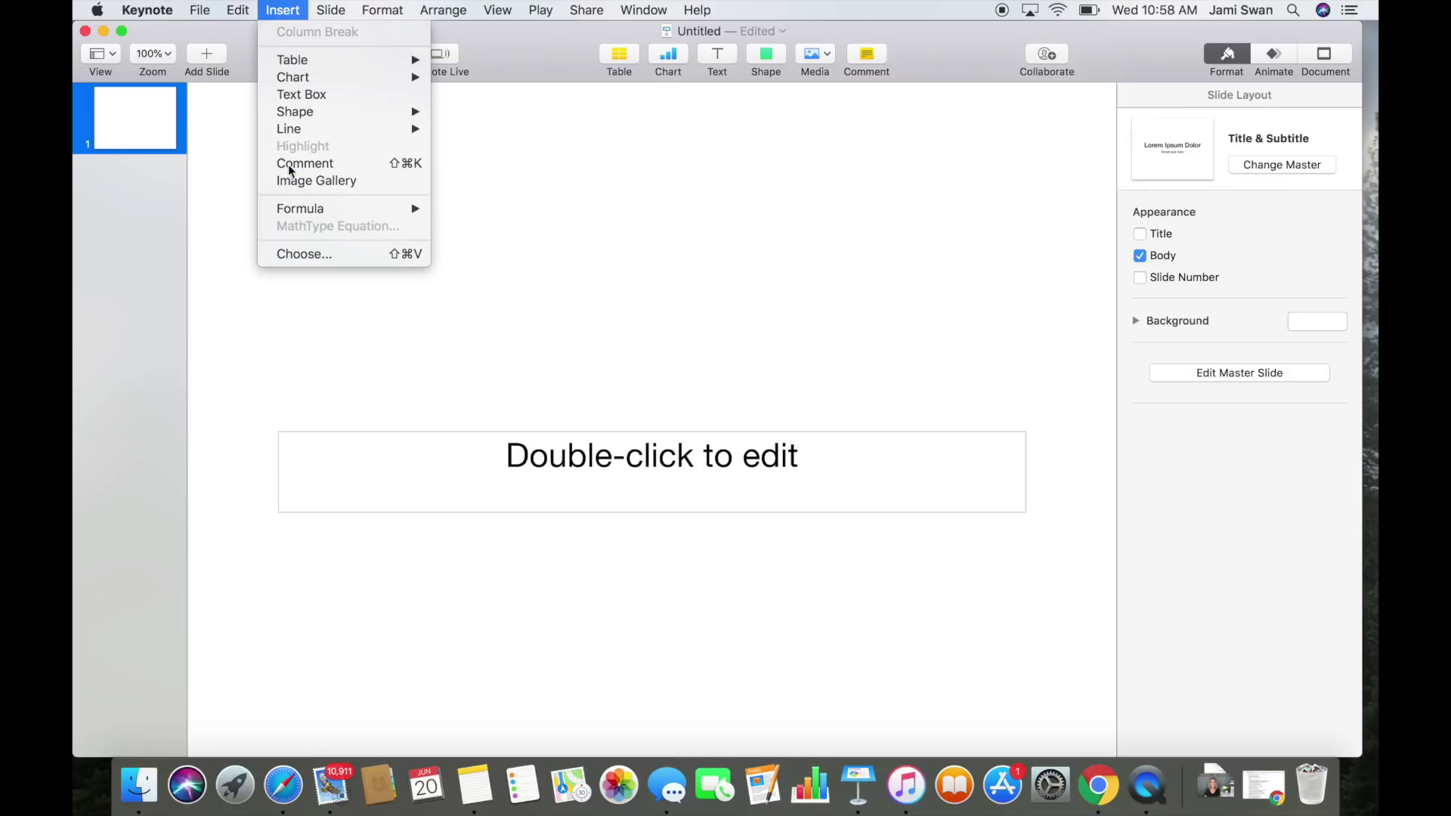
click(306, 254)
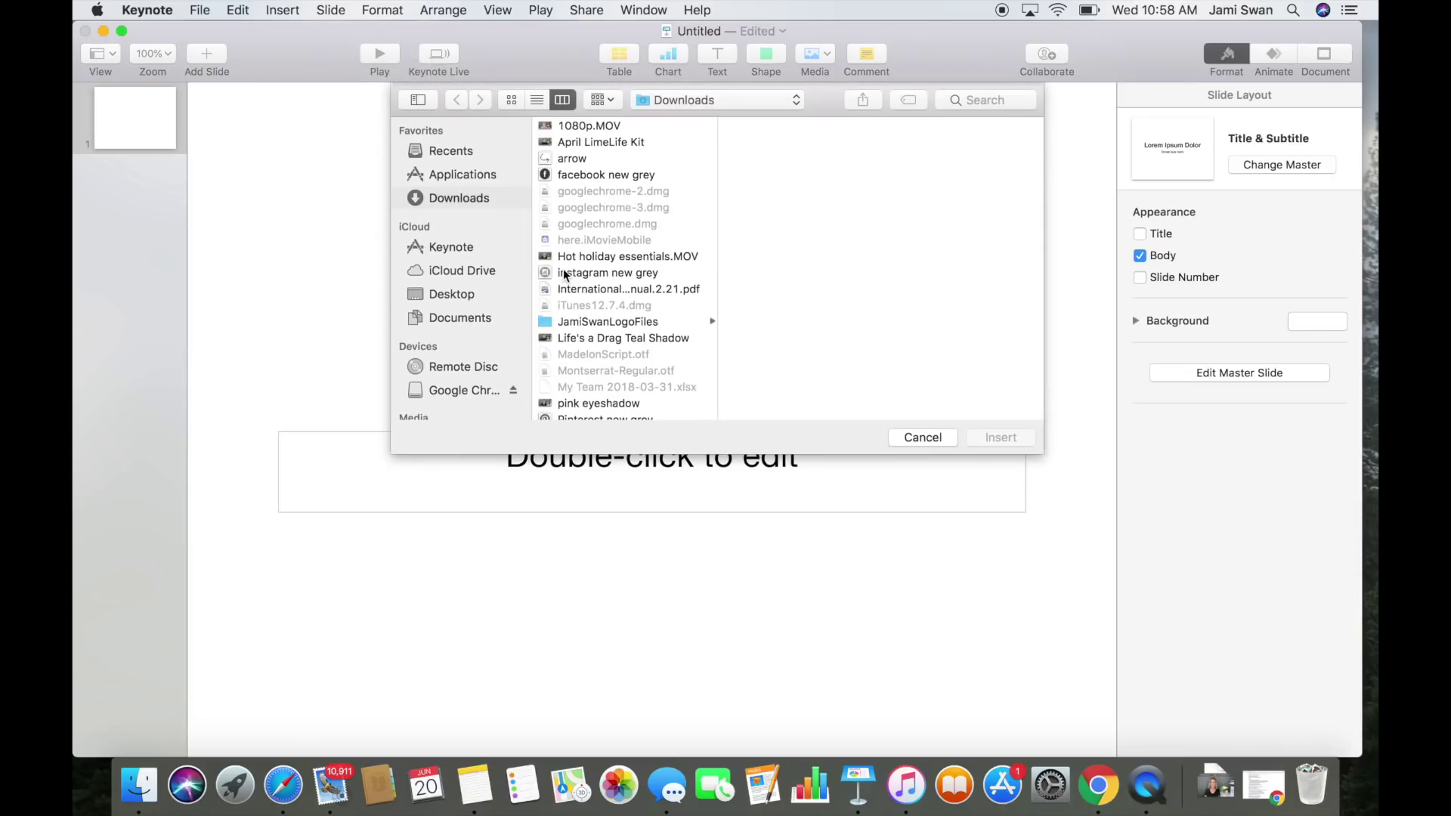
scroll(574, 245, down, 3)
click(624, 232)
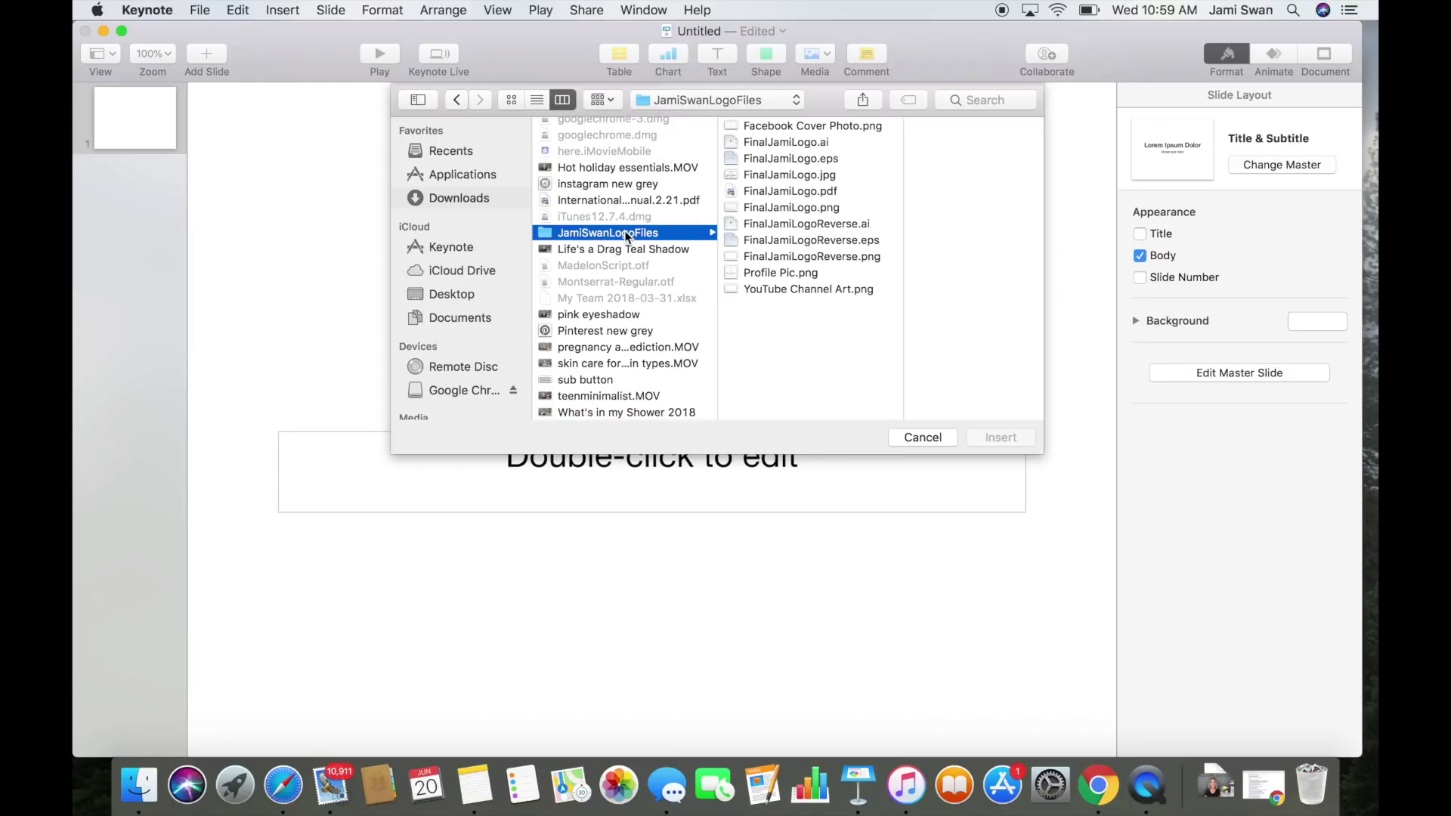
click(789, 207)
click(1003, 438)
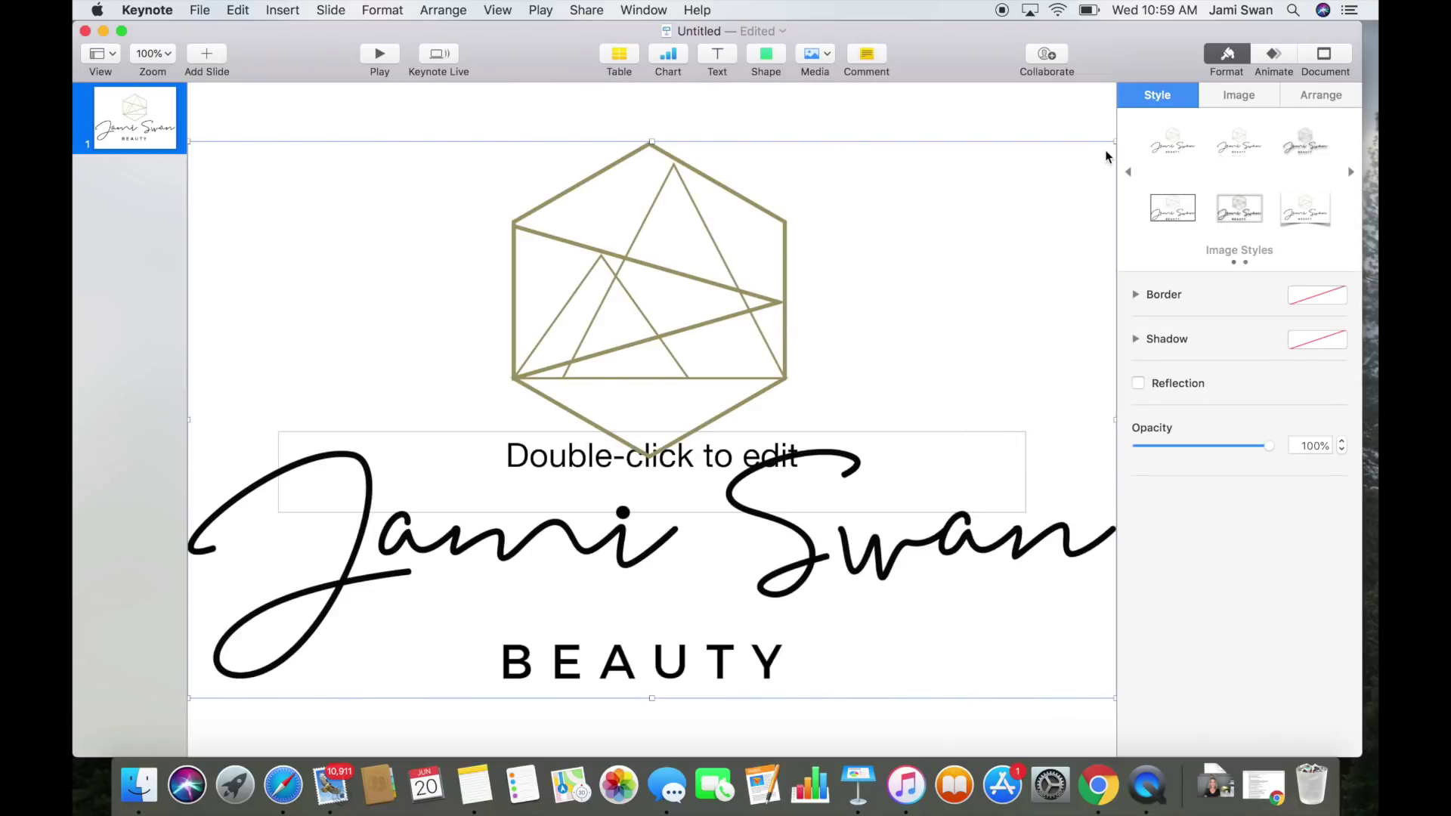
drag(1114, 141, 638, 562)
drag(323, 639, 587, 317)
click(615, 468)
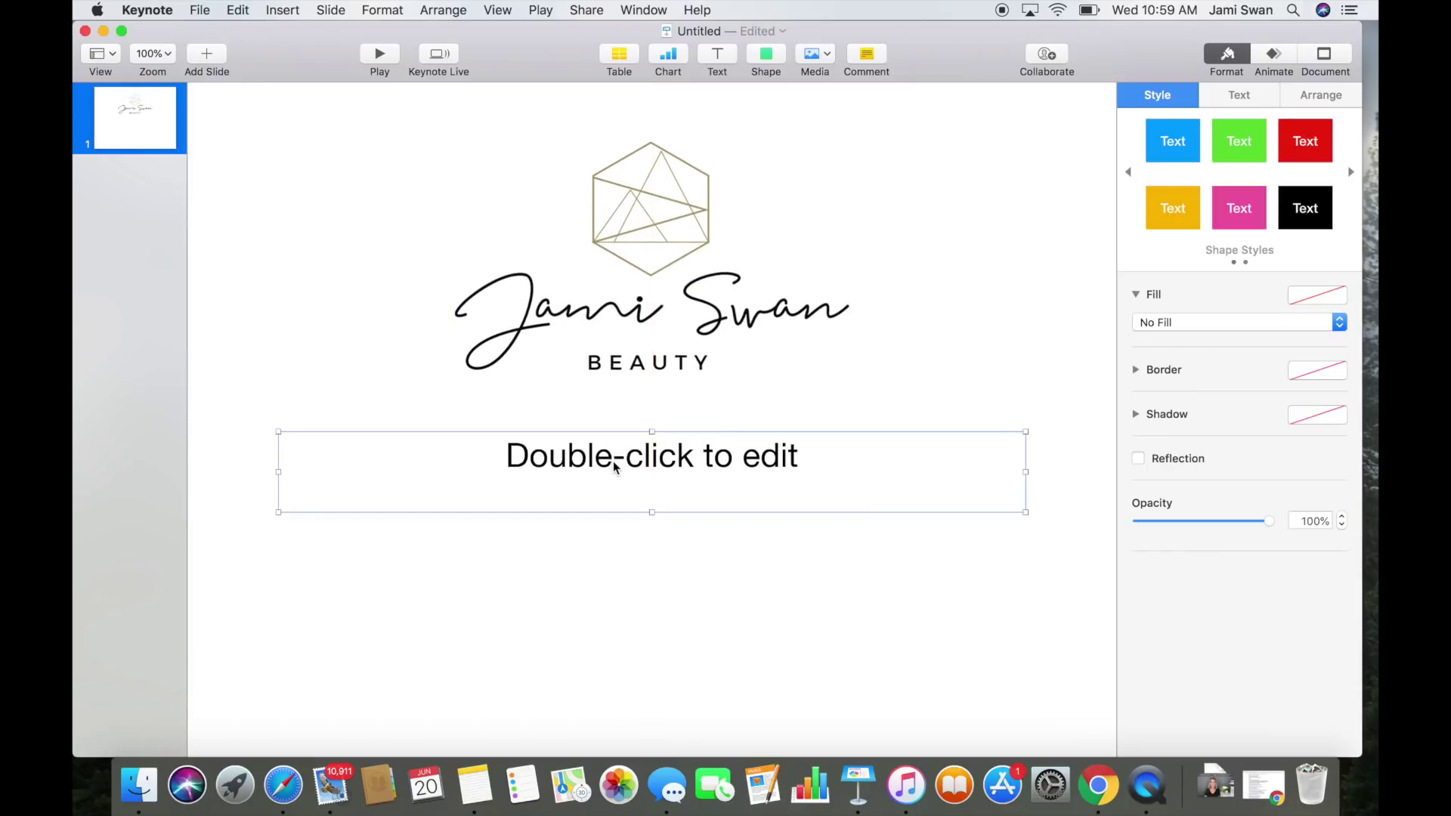
click(615, 468)
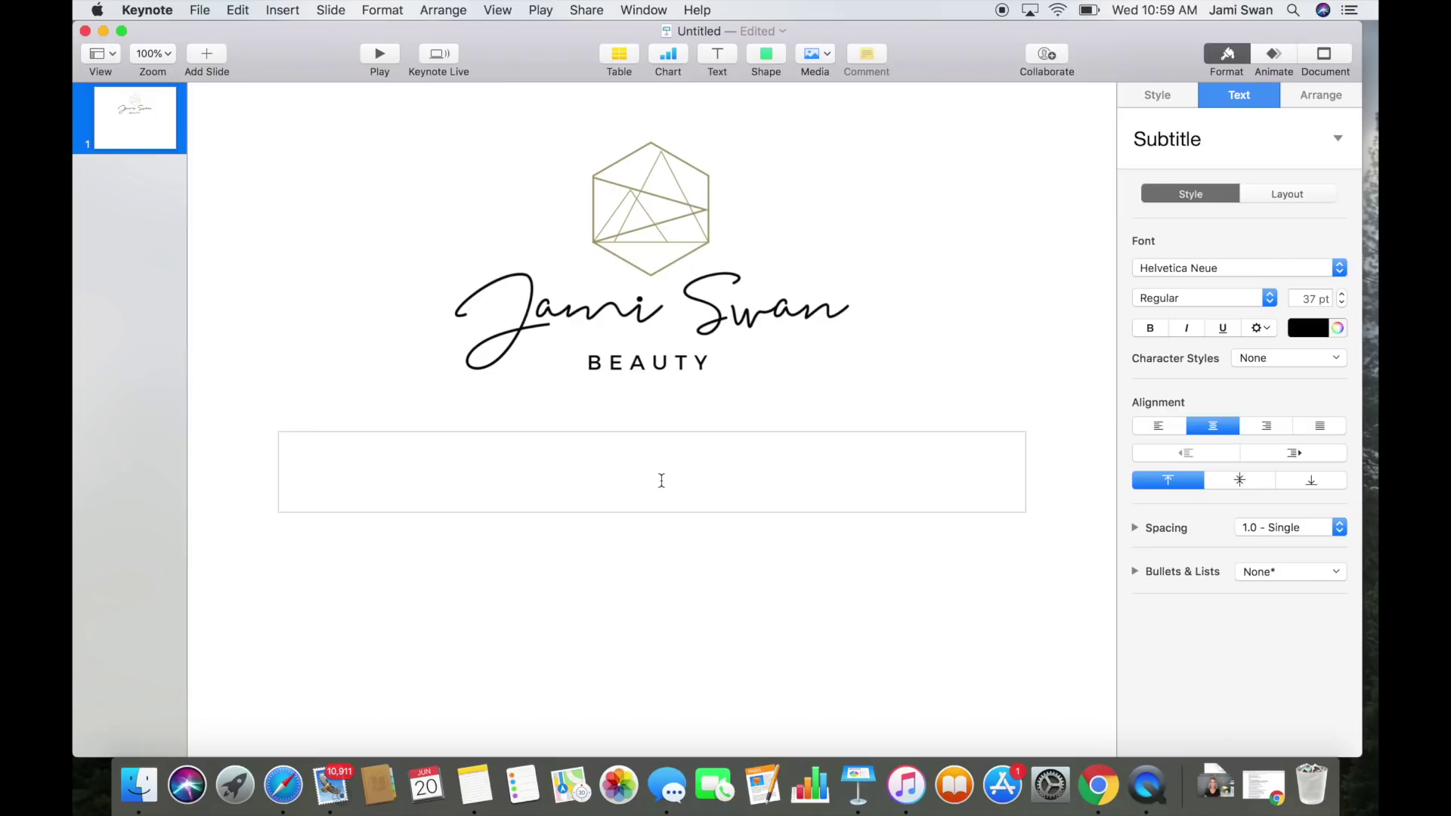
text(@jamiswanbeauty)
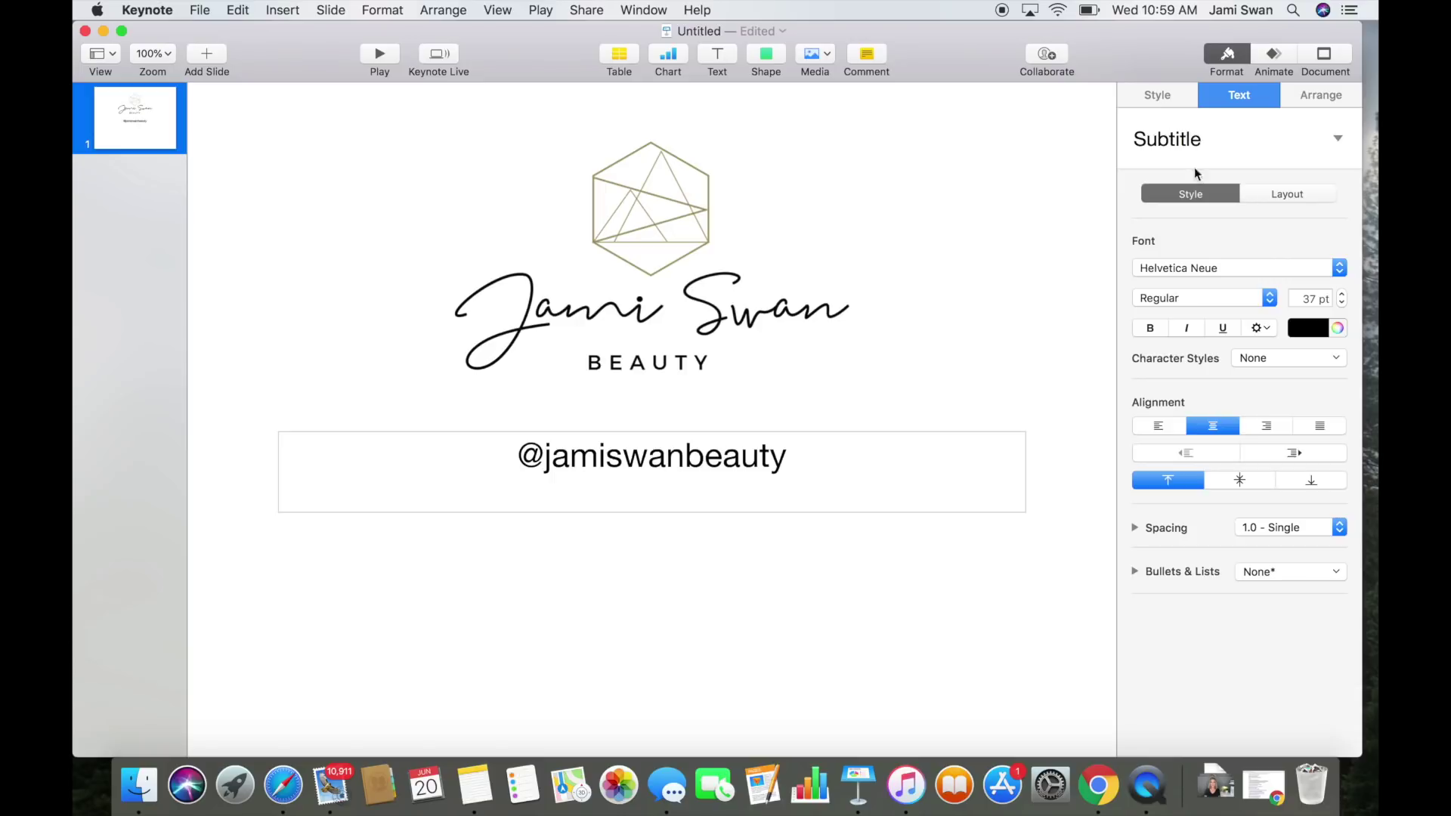
Step: Change the handle text's font to Courier New
drag(500, 456, 833, 457)
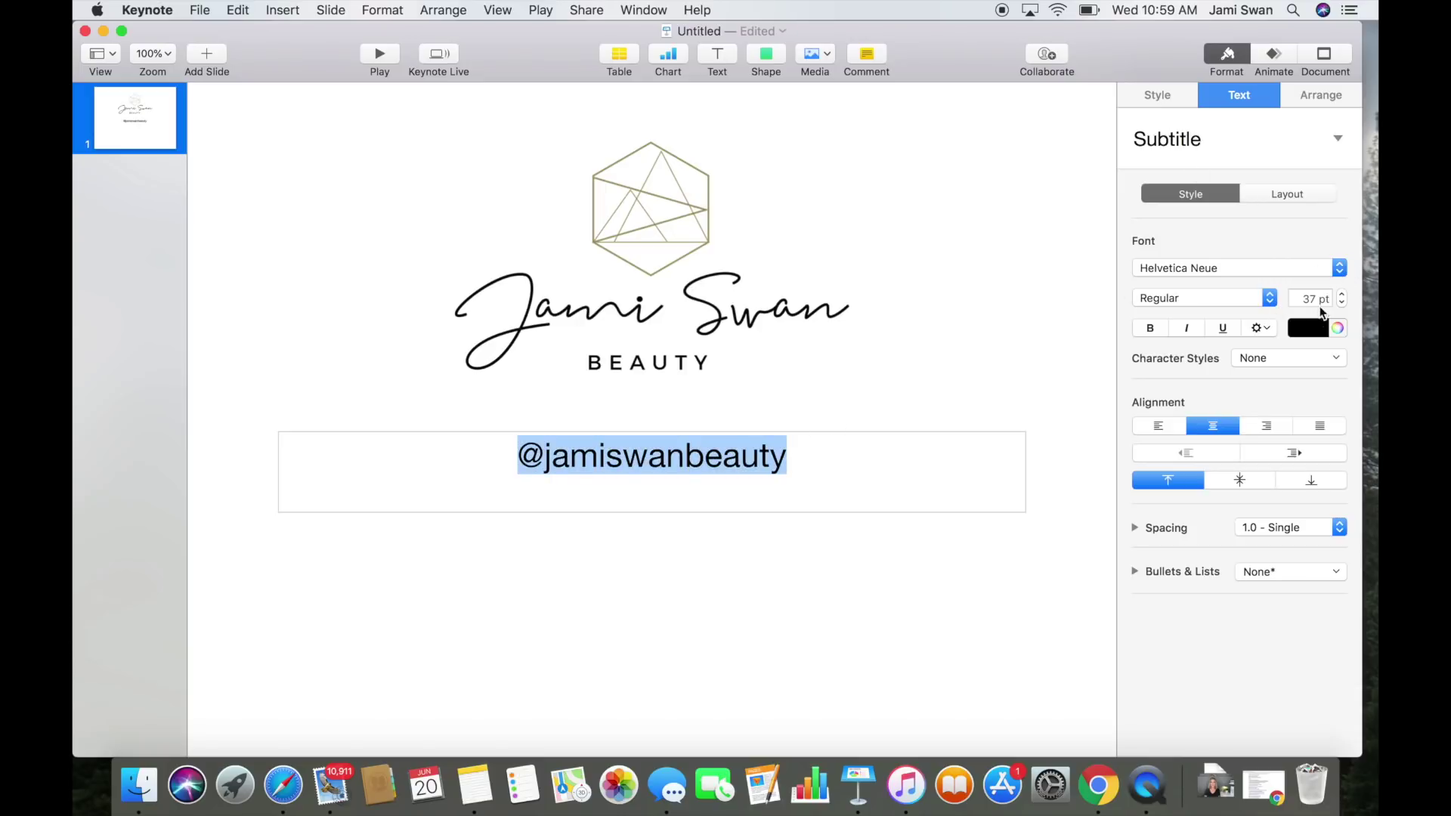
click(1339, 268)
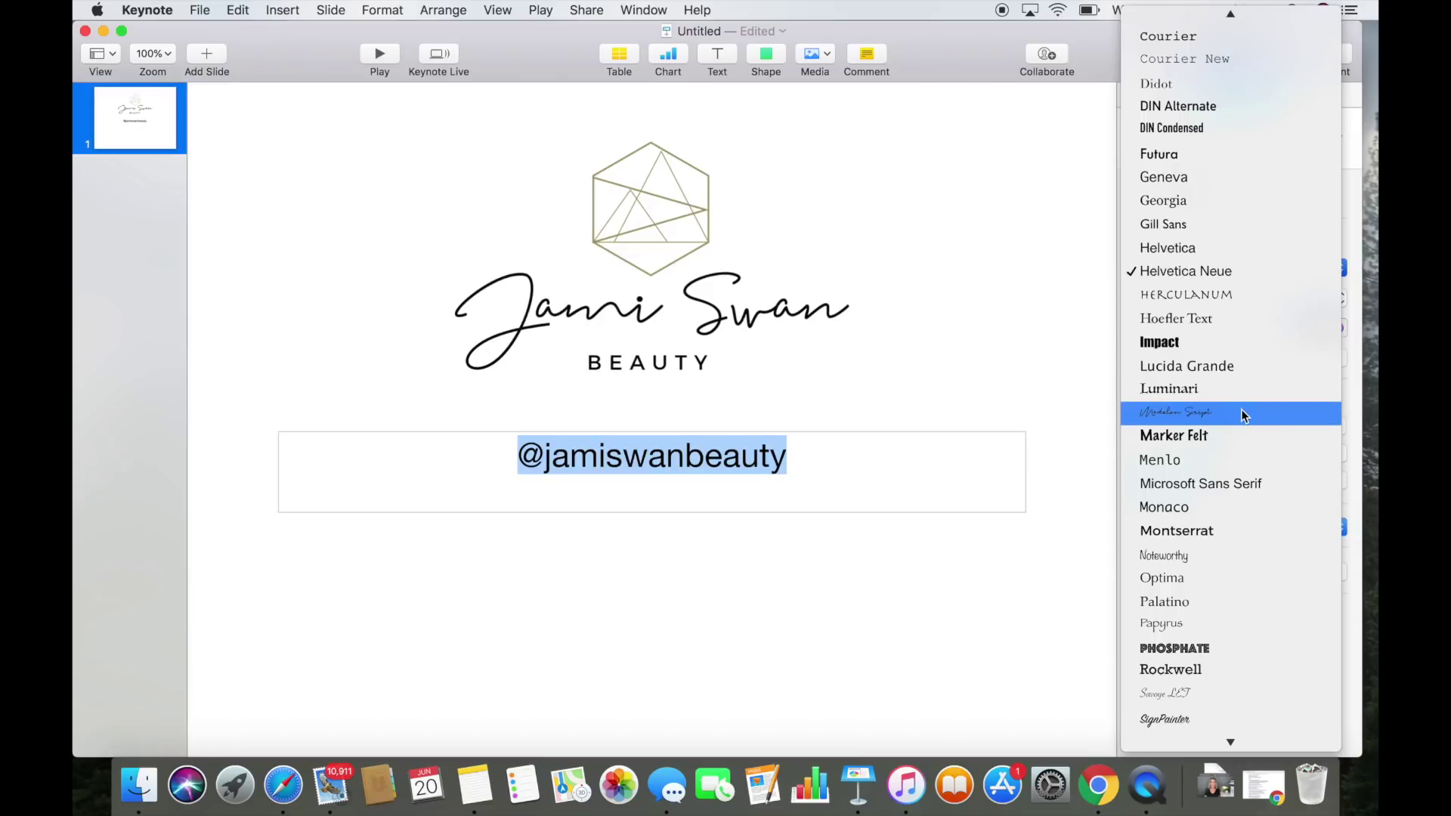
scroll(1240, 409, down, 1)
scroll(1240, 409, up, 5)
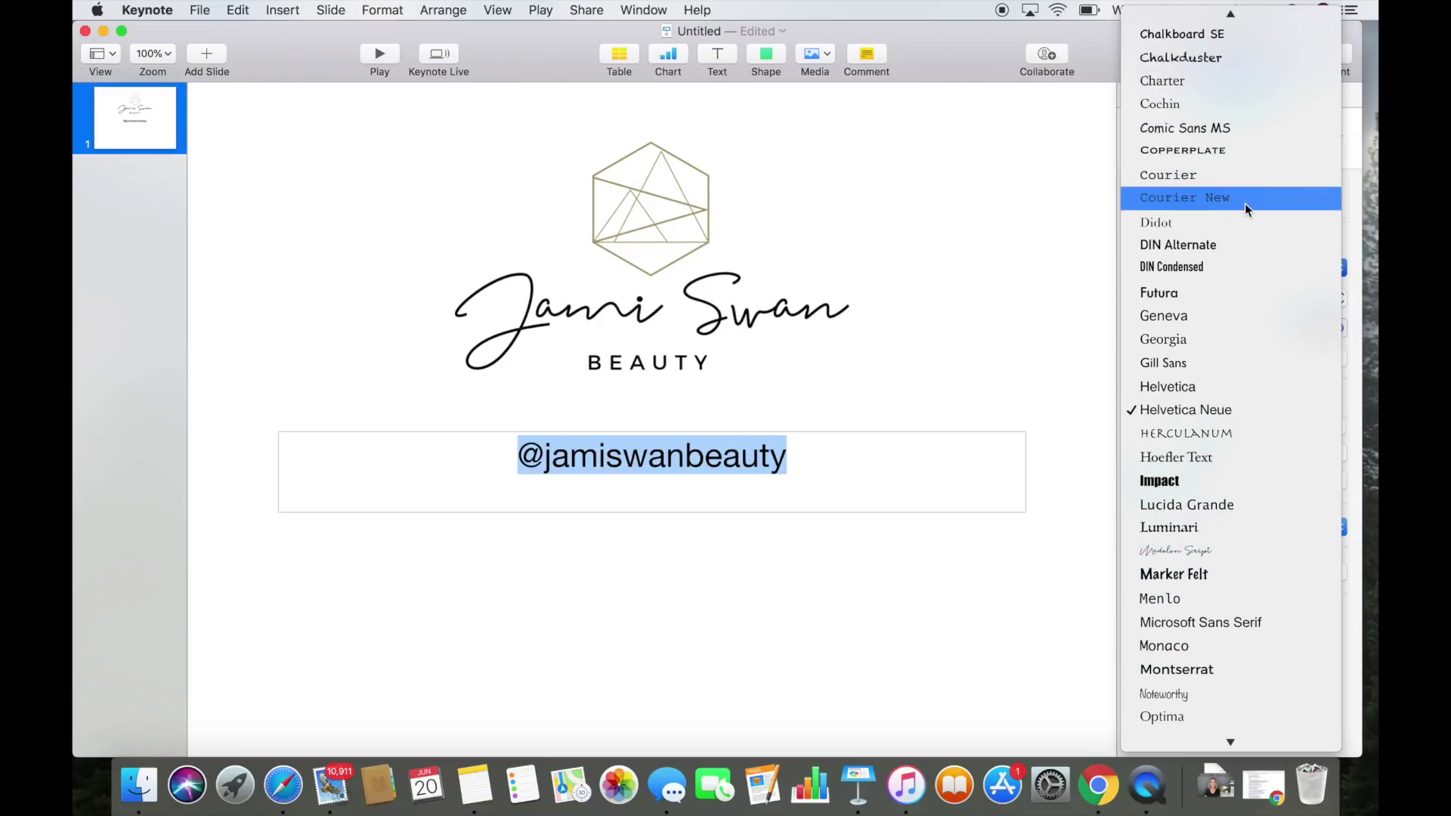
click(1245, 203)
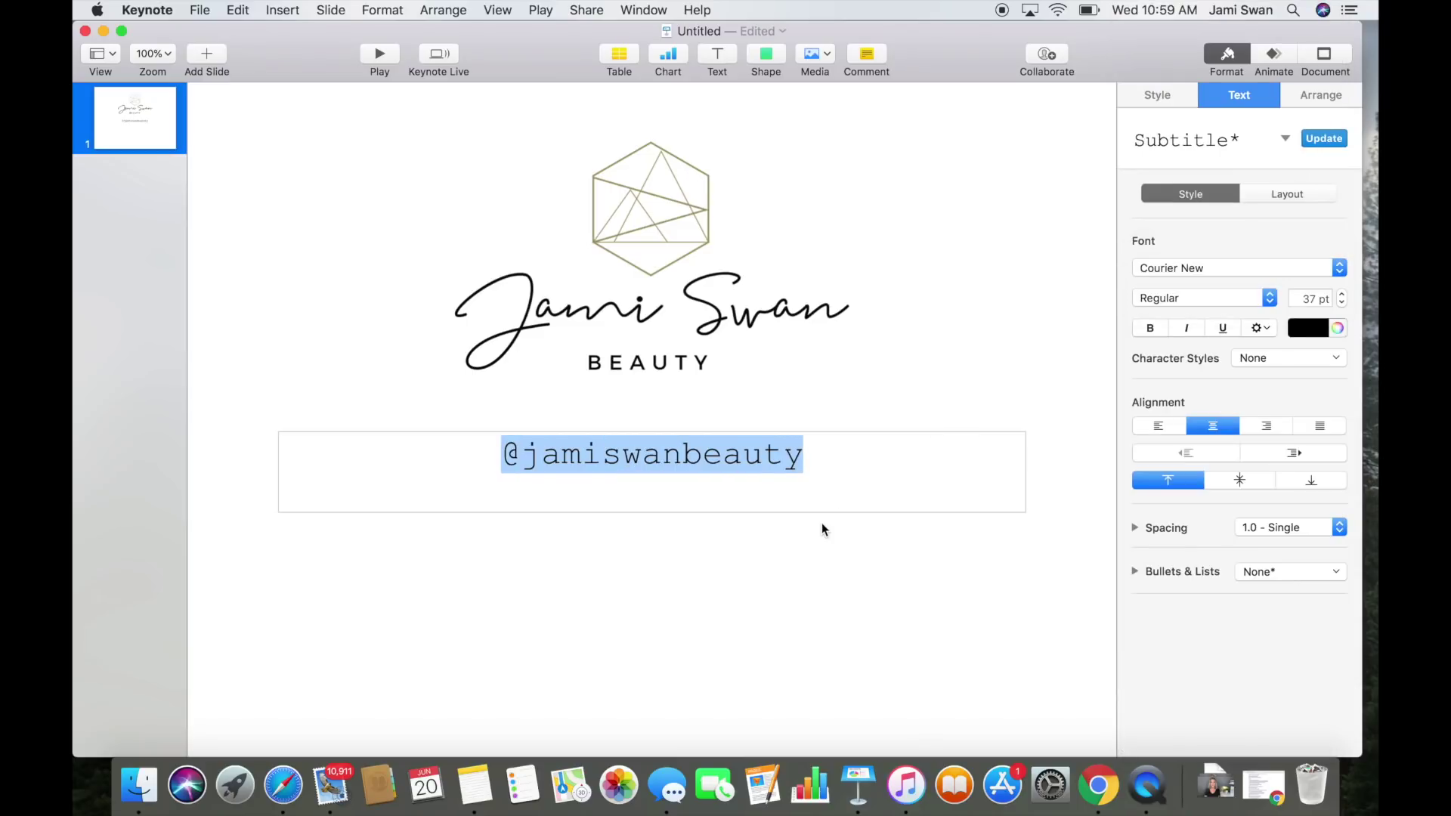
click(819, 457)
key(BackSpace)
key(BackSpace)
key(BackSpace)
key(BackSpace)
key(BackSpace)
key(BackSpace)
key(BackSpace)
key(BackSpace)
key(BackSpace)
key(BackSpace)
key(BackSpace)
key(BackSpace)
key(BackSpace)
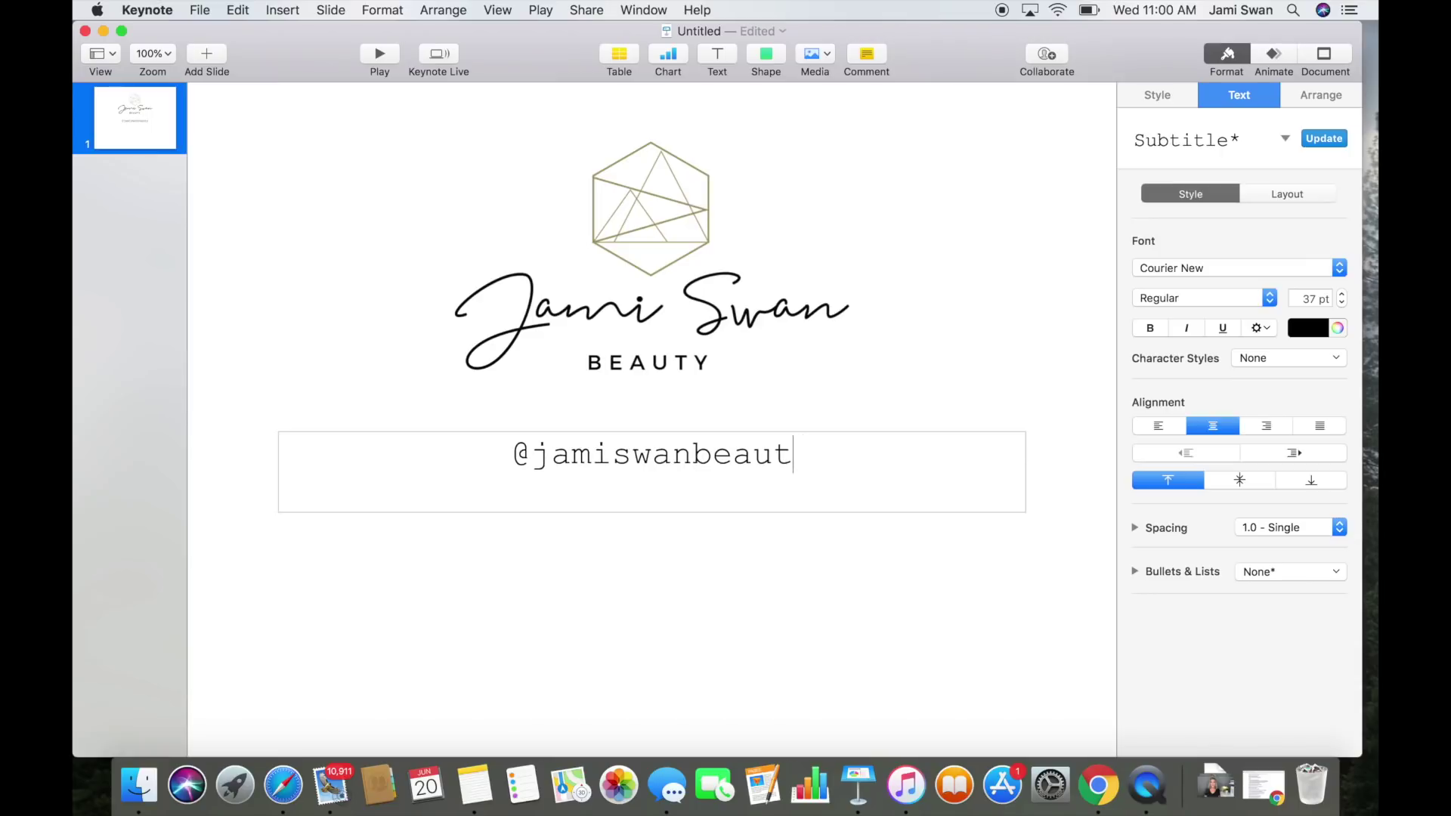
key(BackSpace)
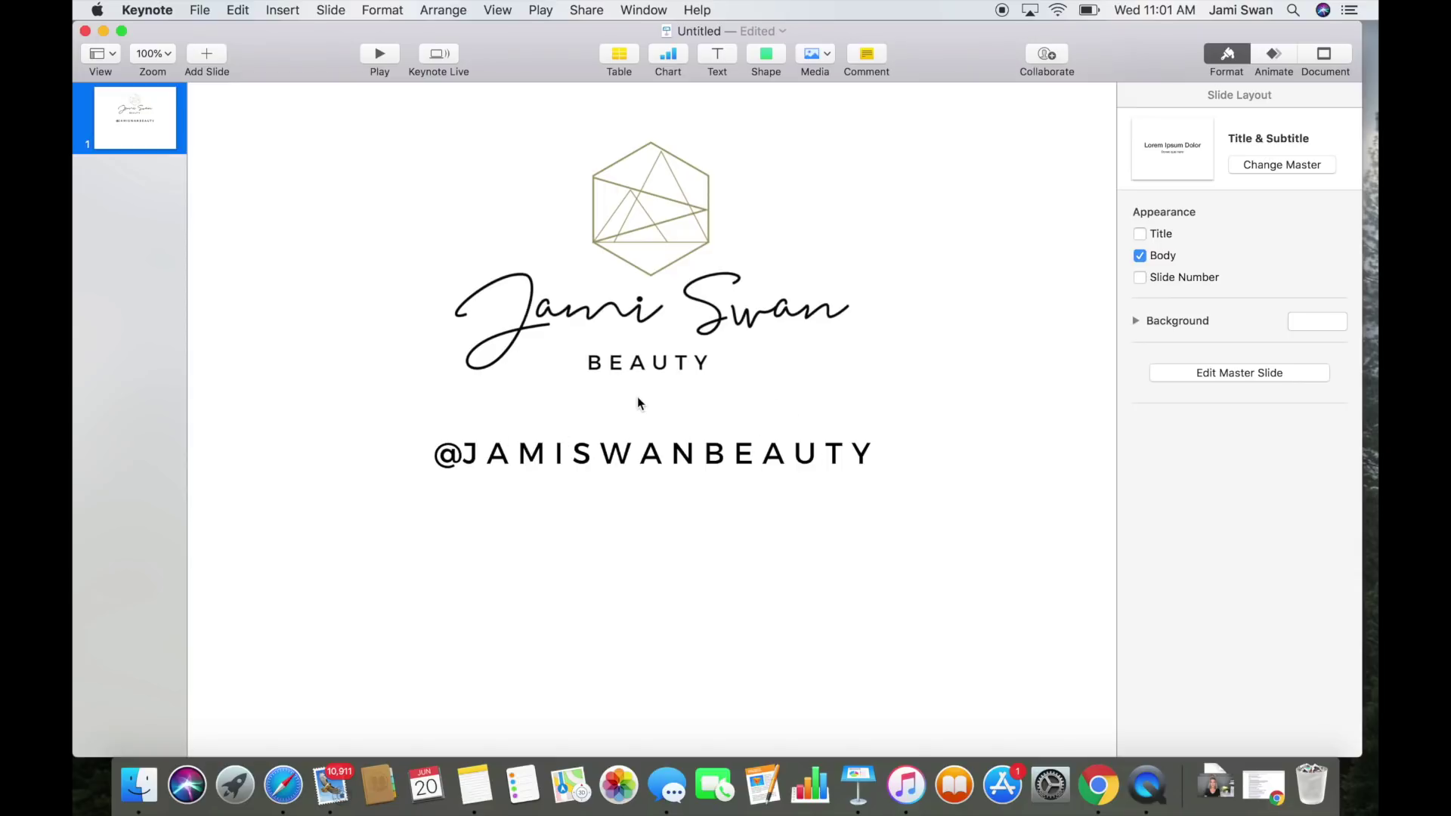
click(636, 460)
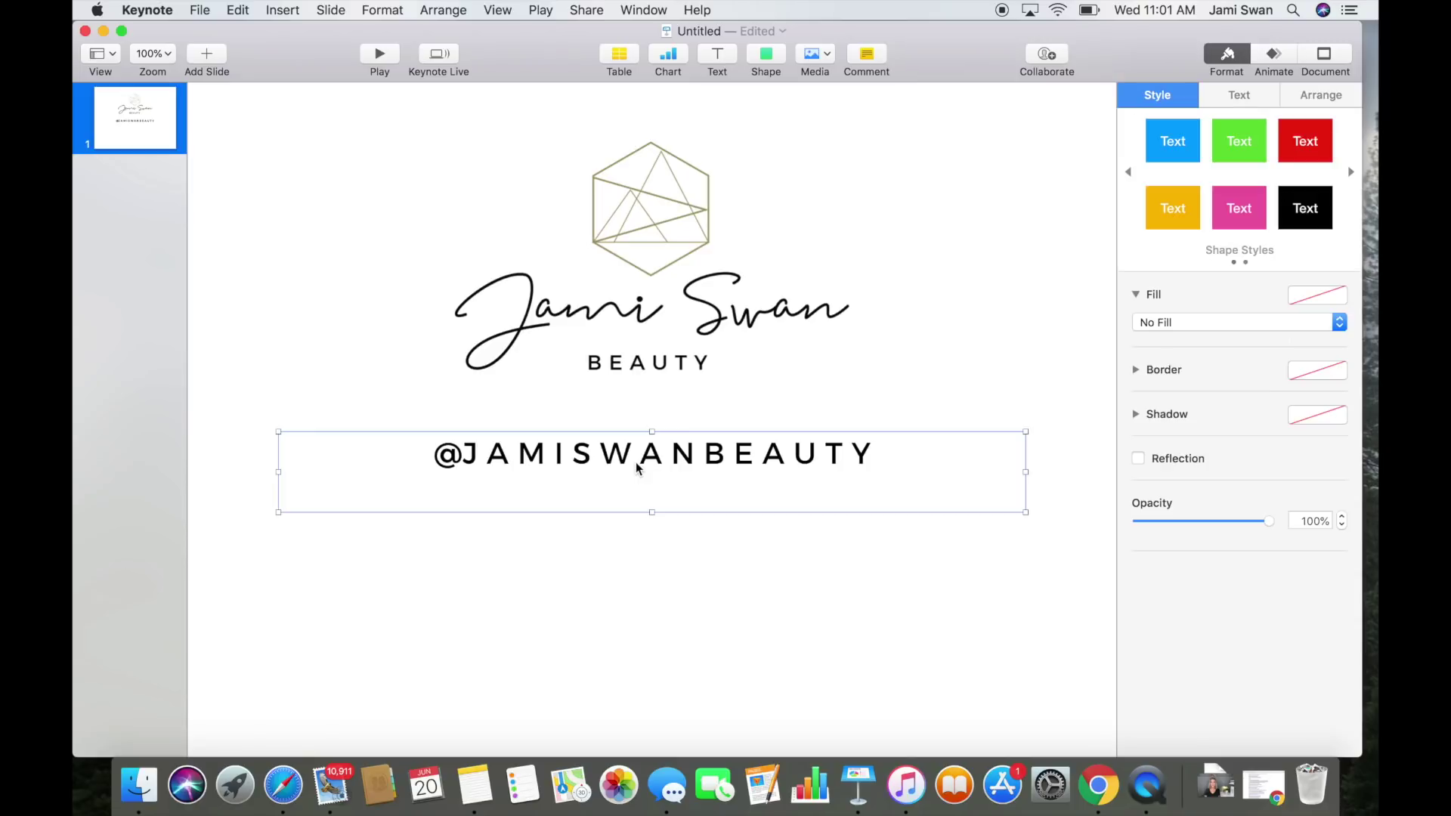
drag(637, 462, 640, 503)
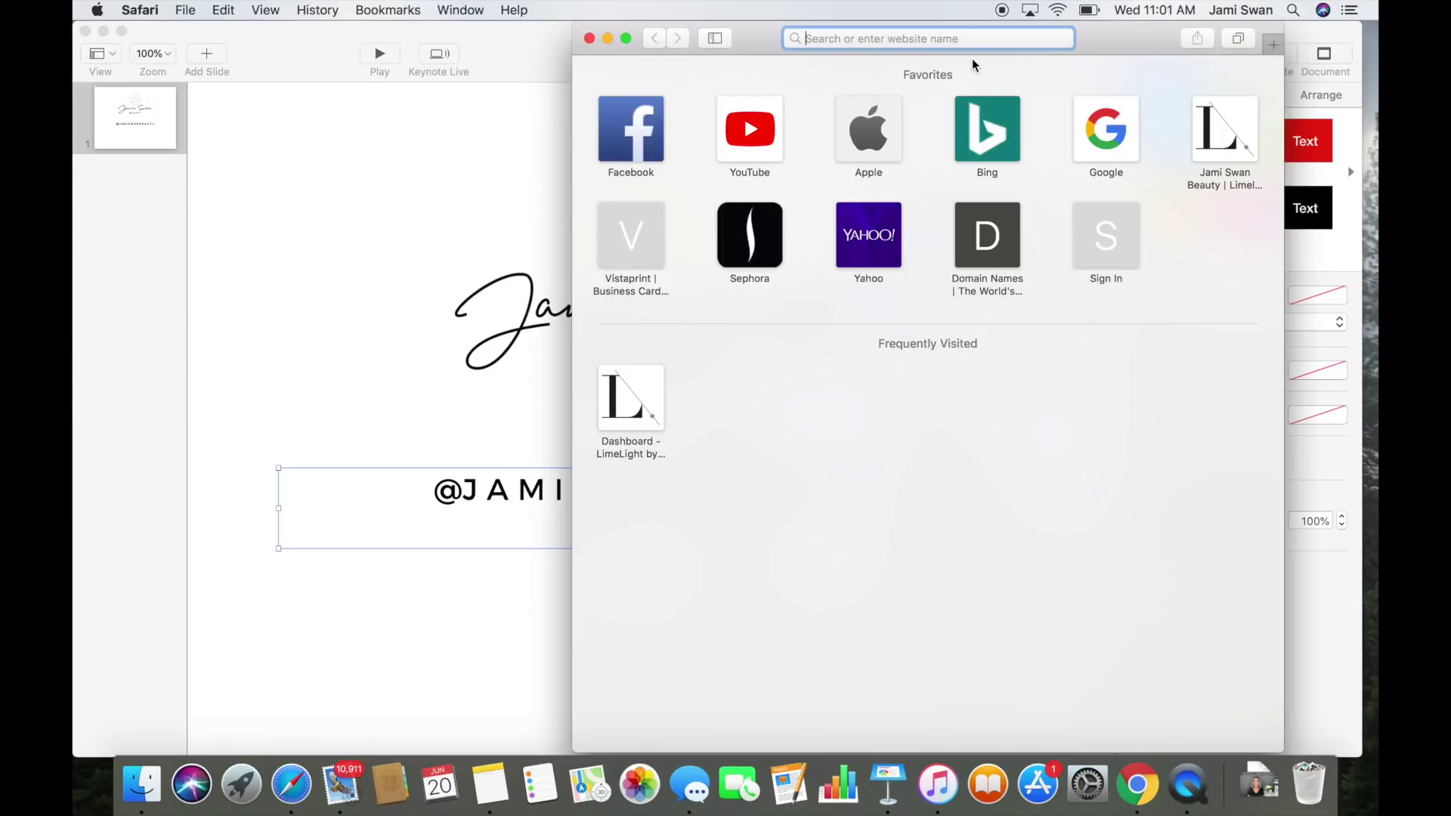
text(PIN)
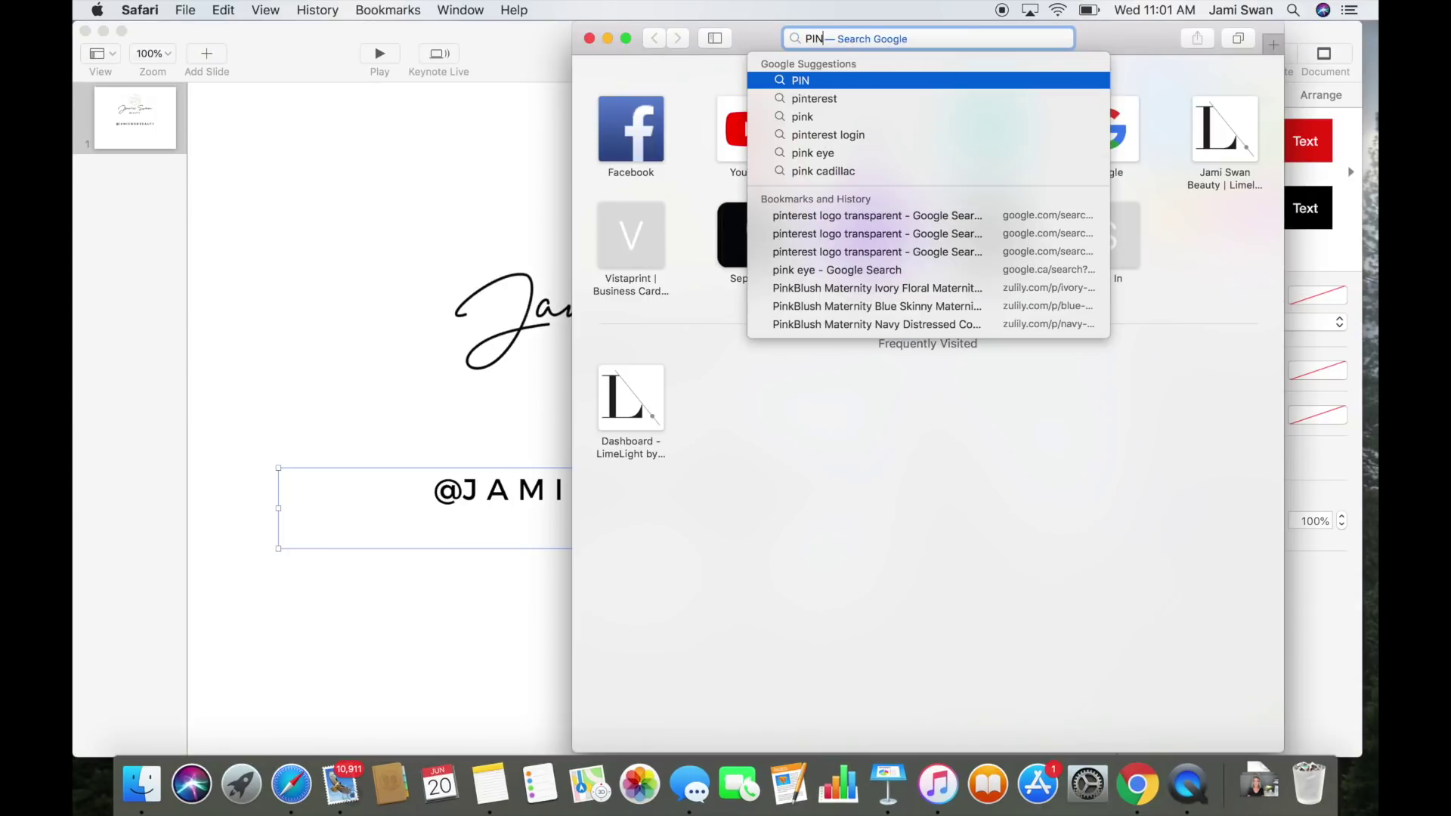
text(TERest logo)
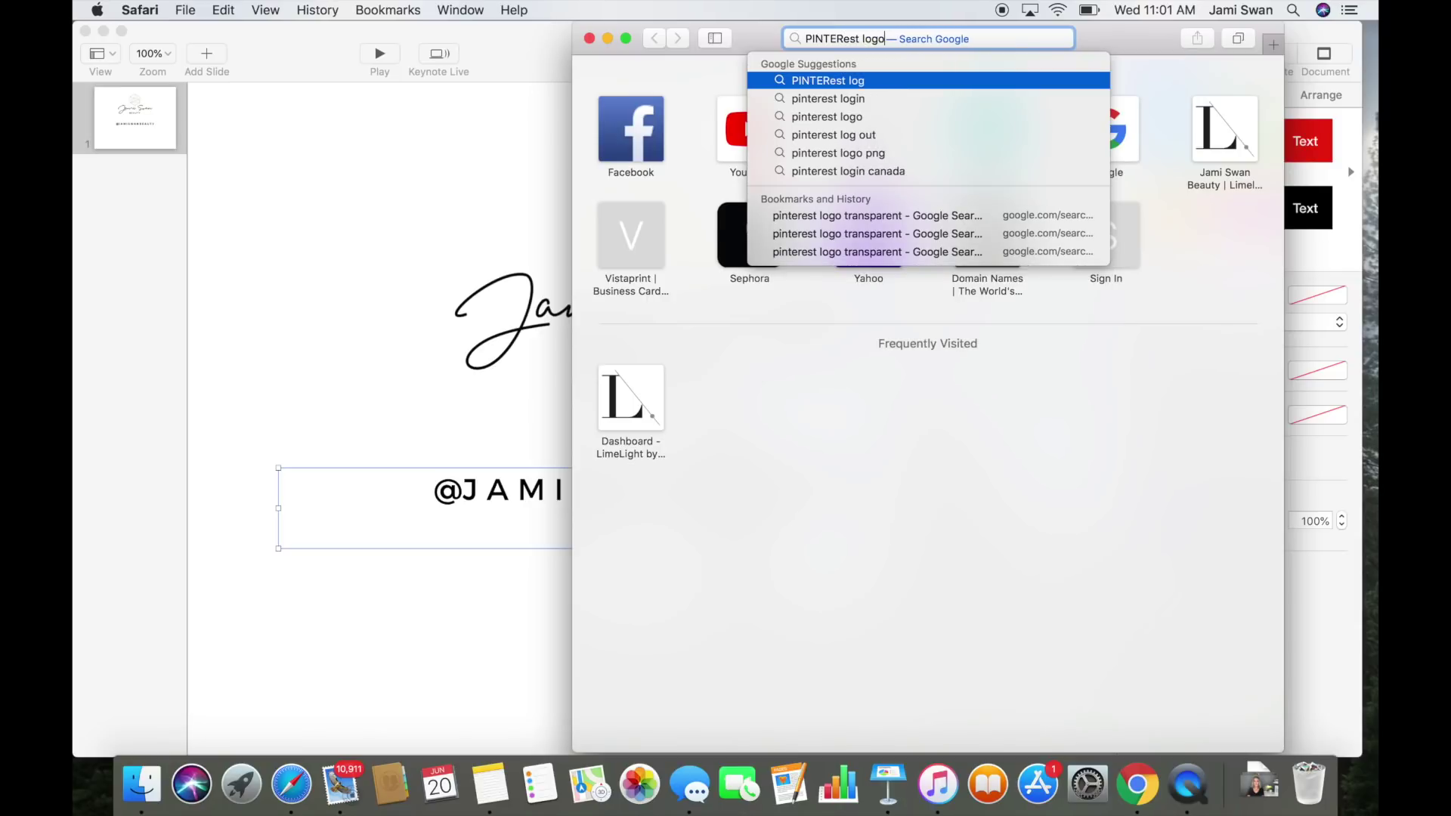
key(Down)
key(Down)
key(Down)
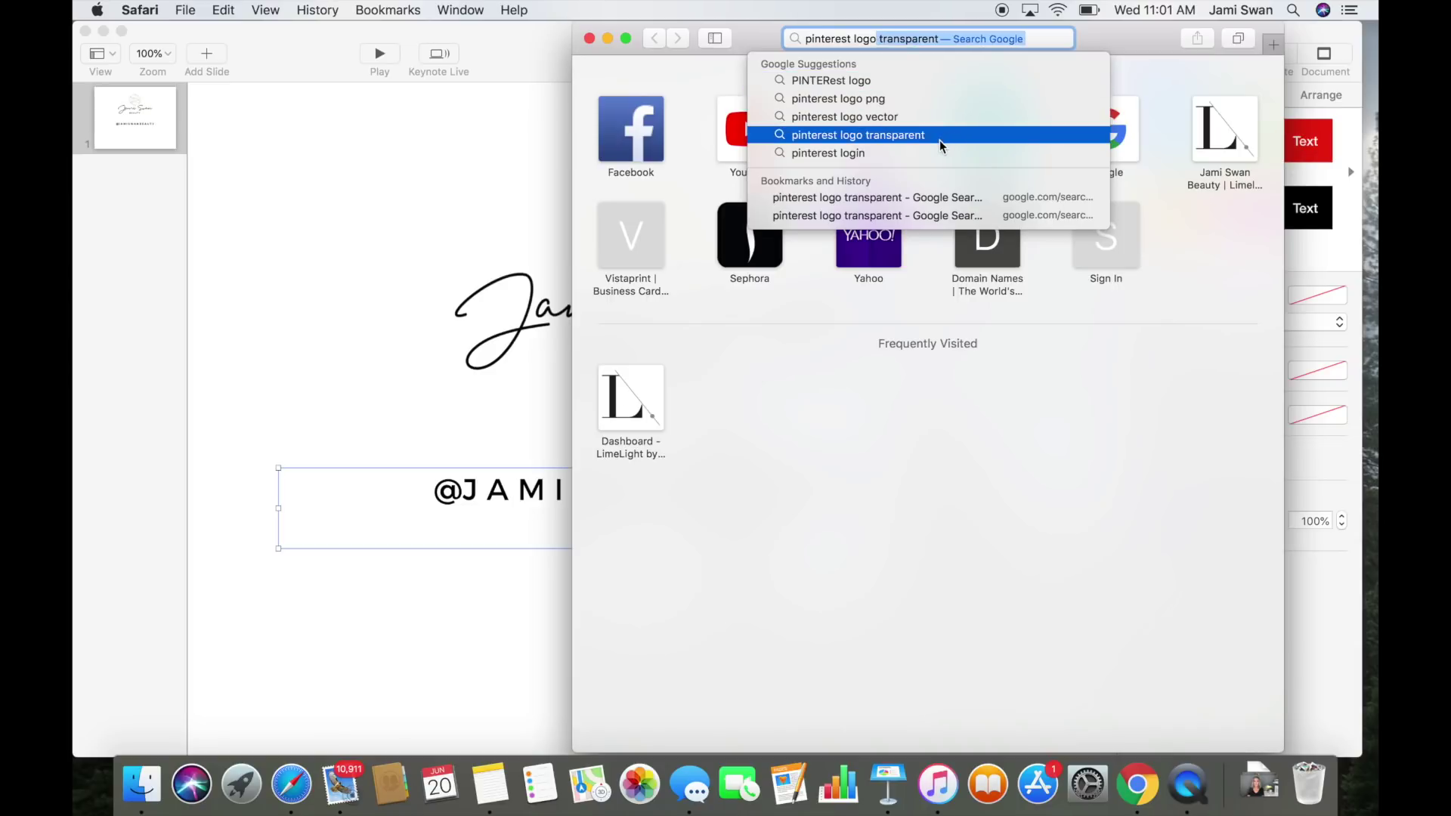
key(Return)
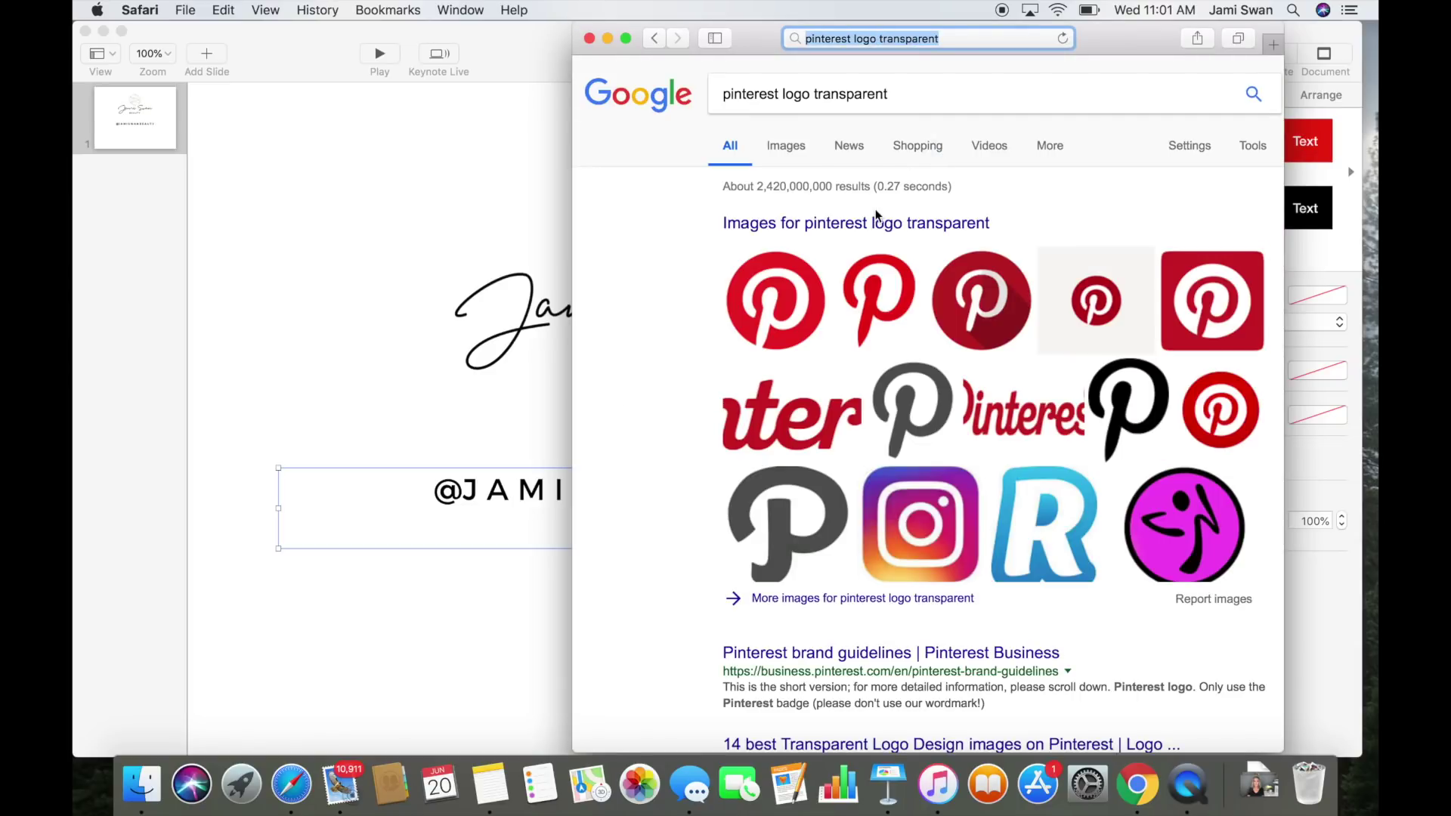
click(786, 147)
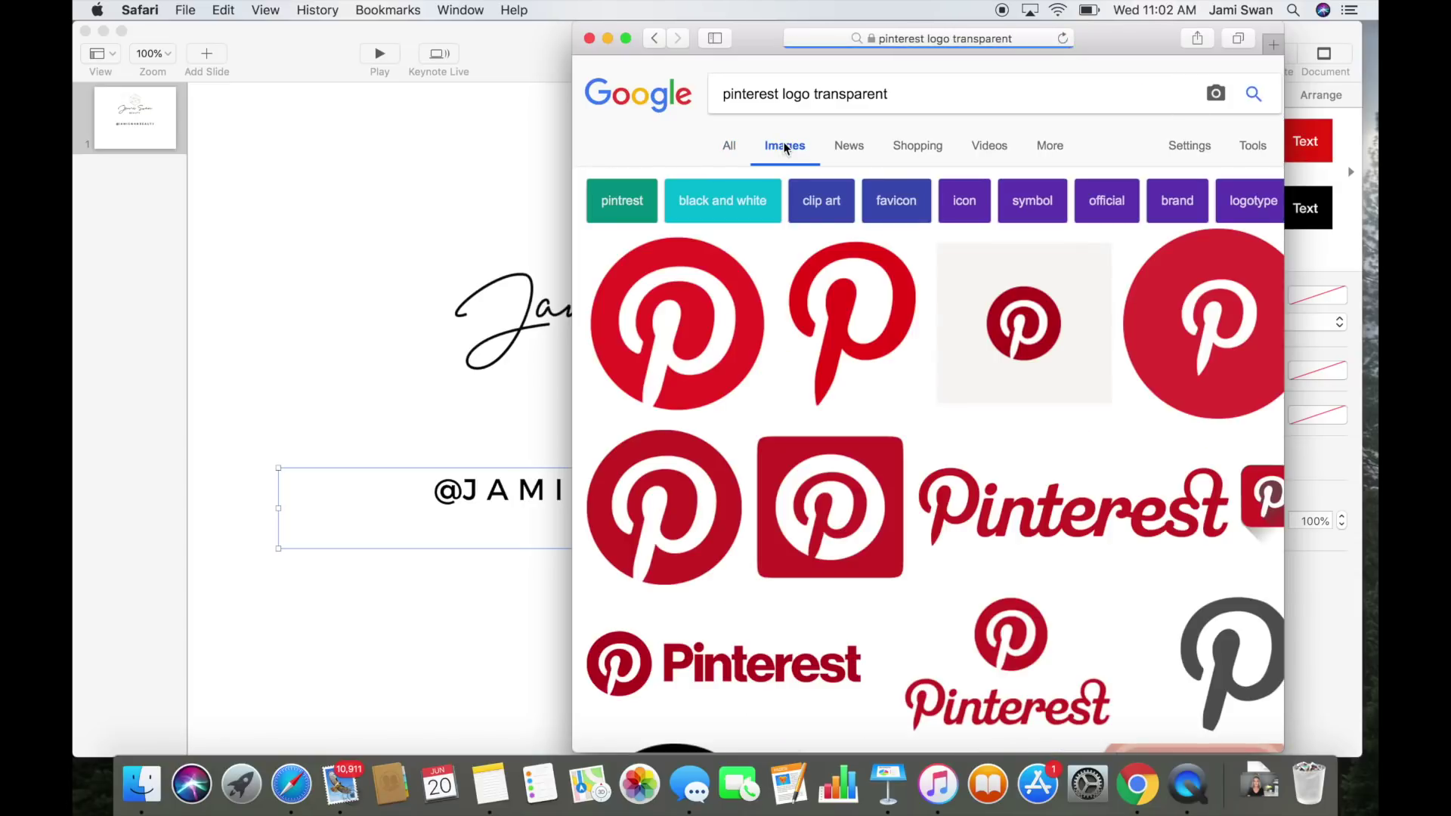
scroll(1005, 487, down, 5)
scroll(1006, 487, down, 15)
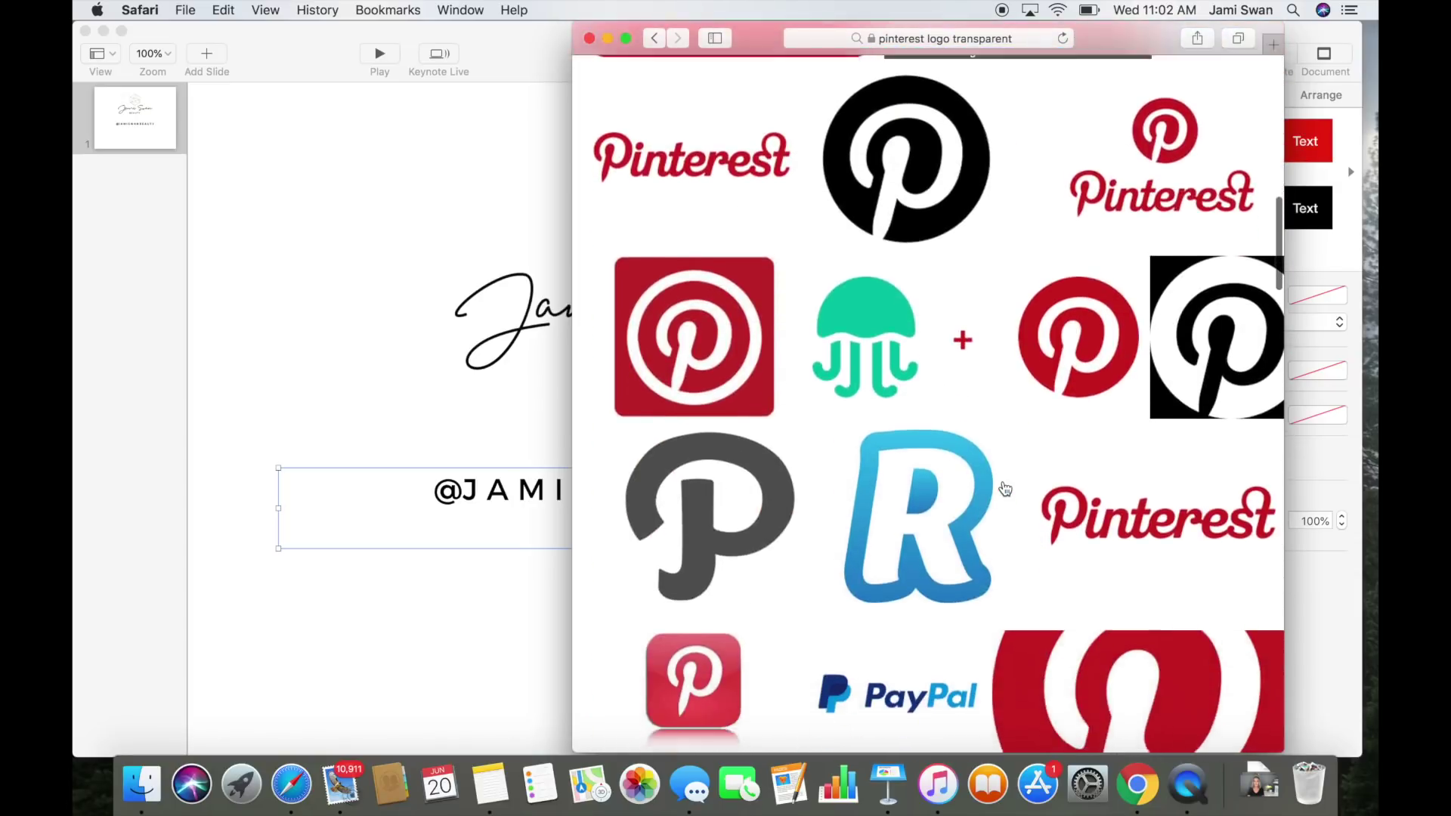
scroll(1005, 488, down, 2)
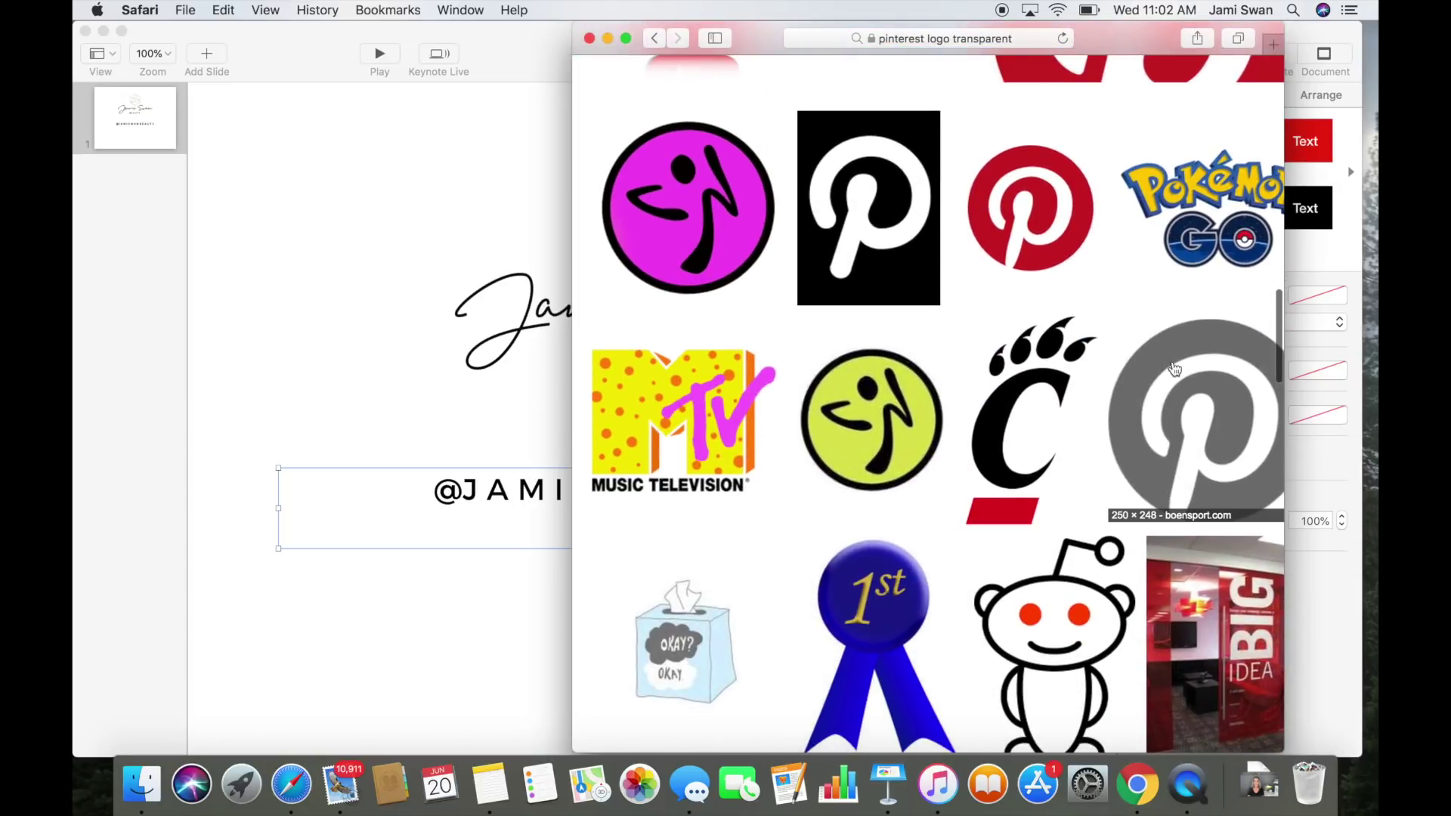
click(1219, 401)
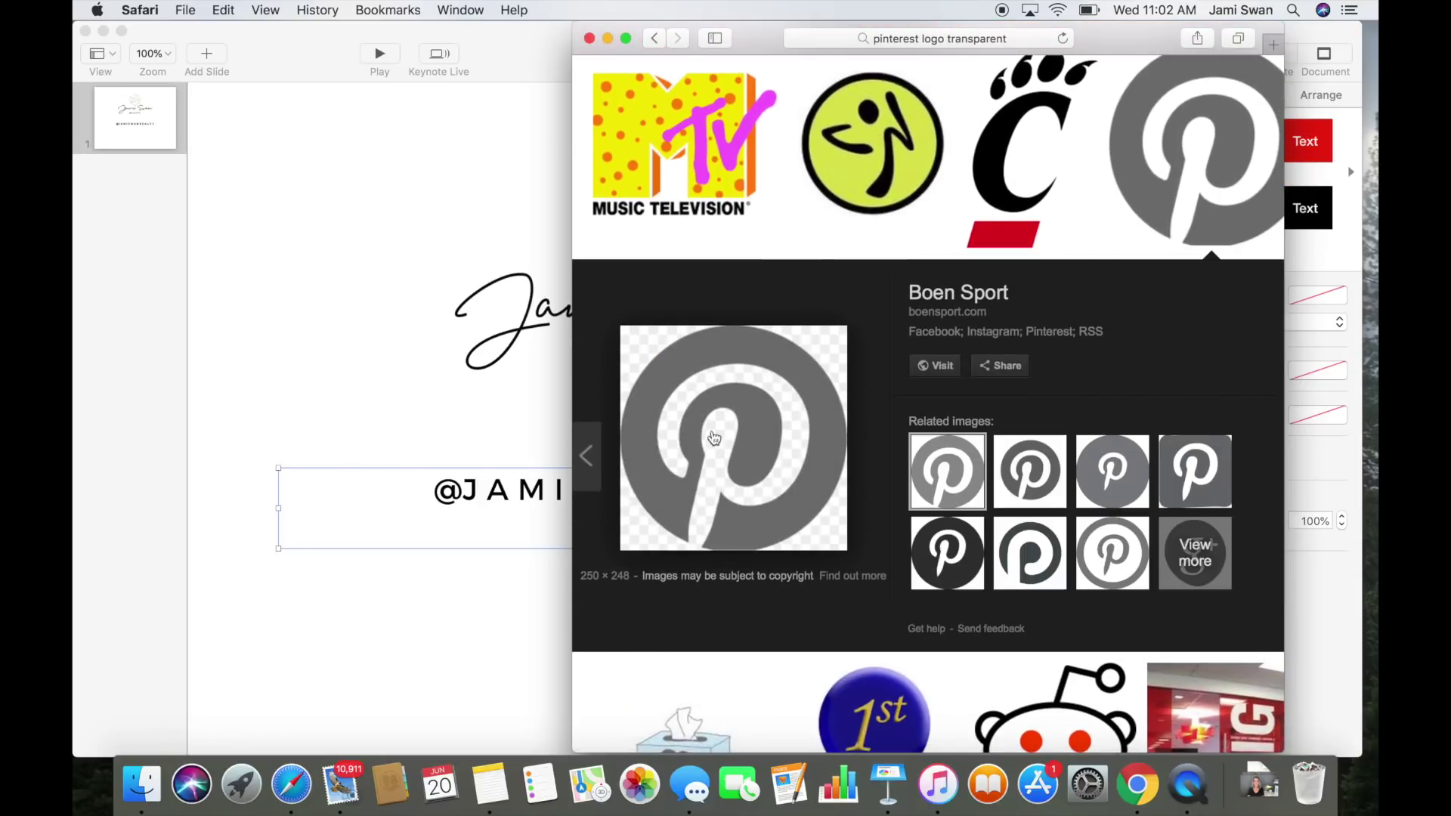
right_click(718, 456)
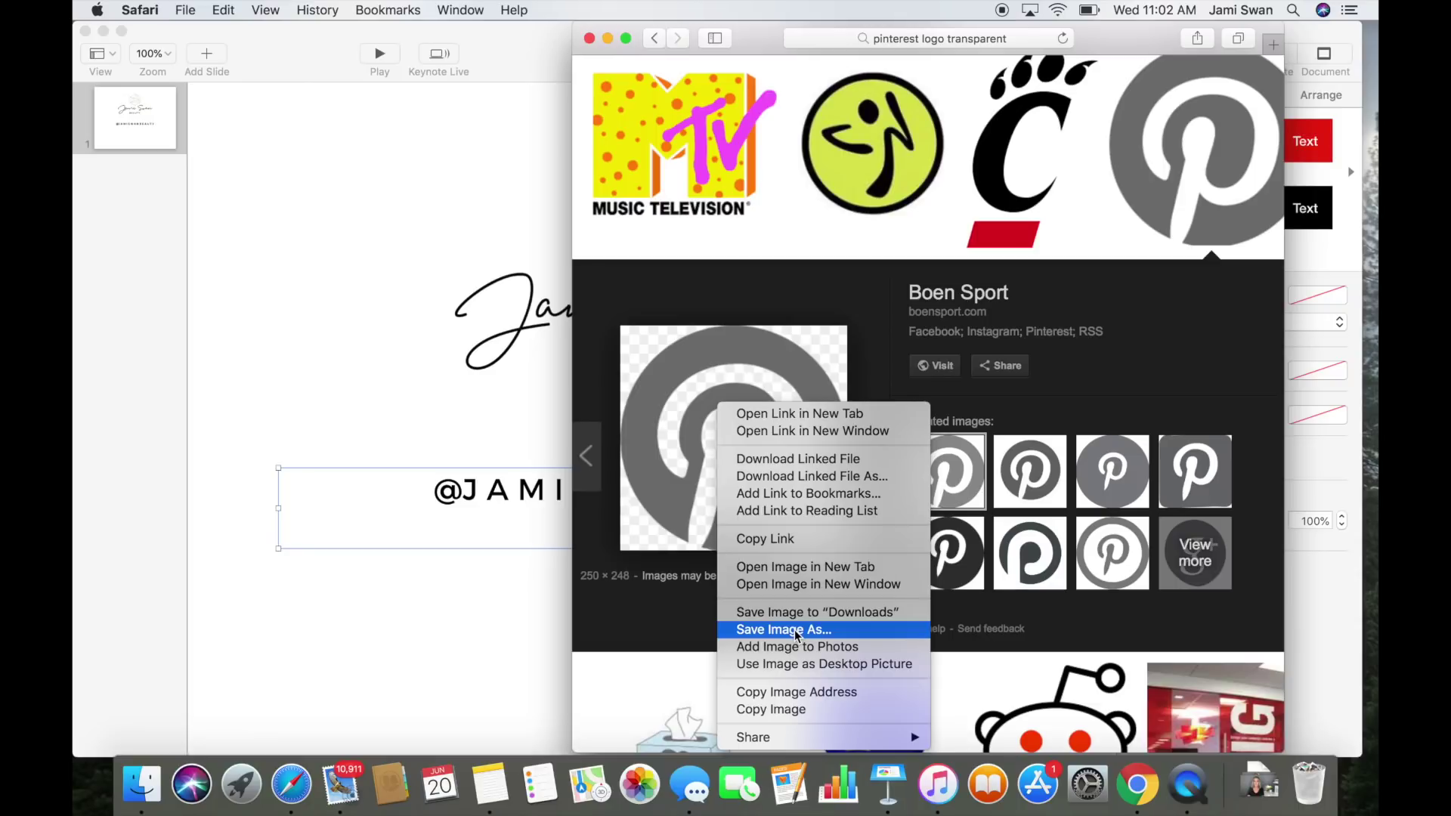
click(588, 42)
click(589, 40)
Step: Insert the 'facebook new grey' icon image from Downloads onto the slide
click(605, 425)
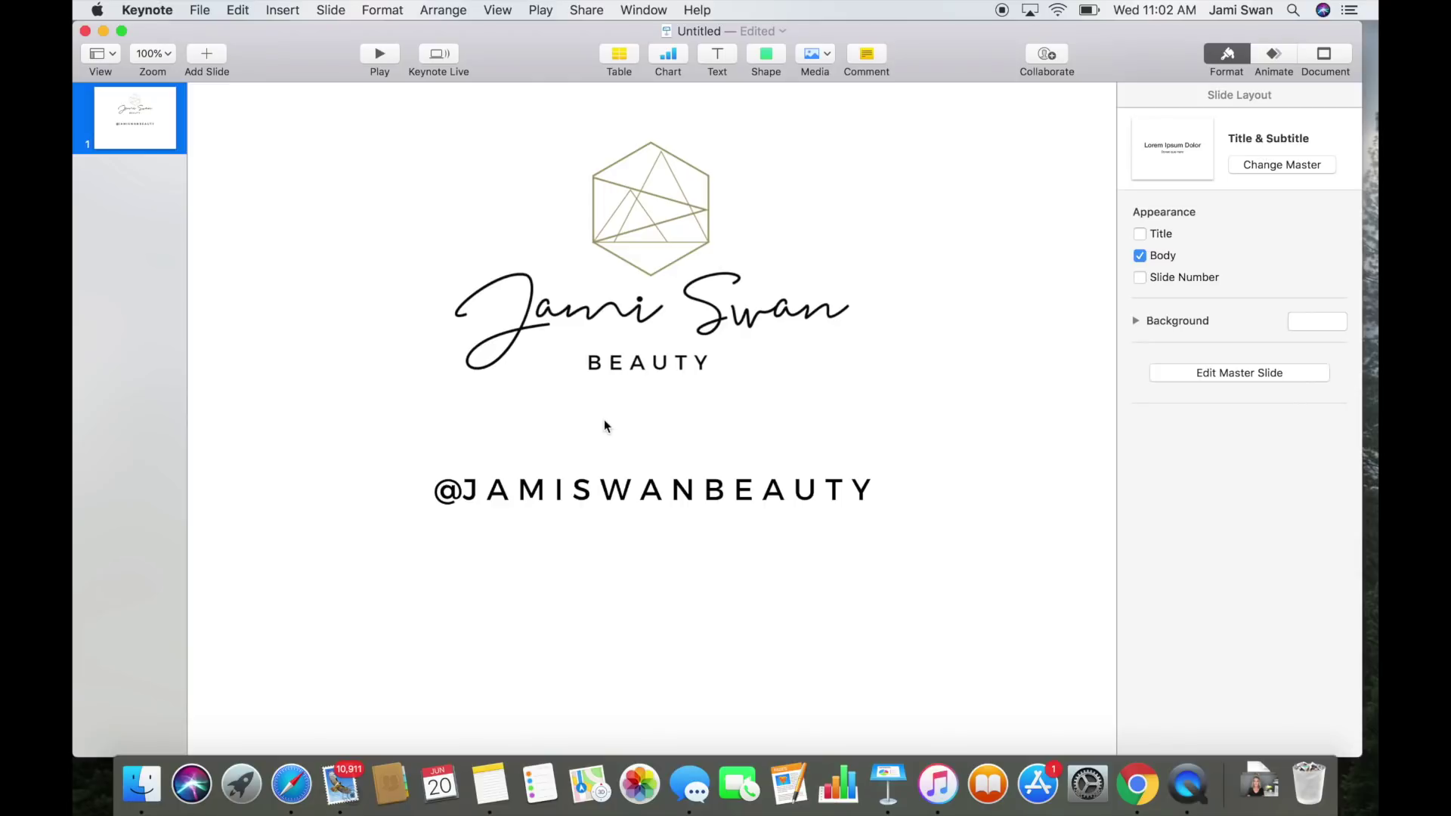
click(285, 11)
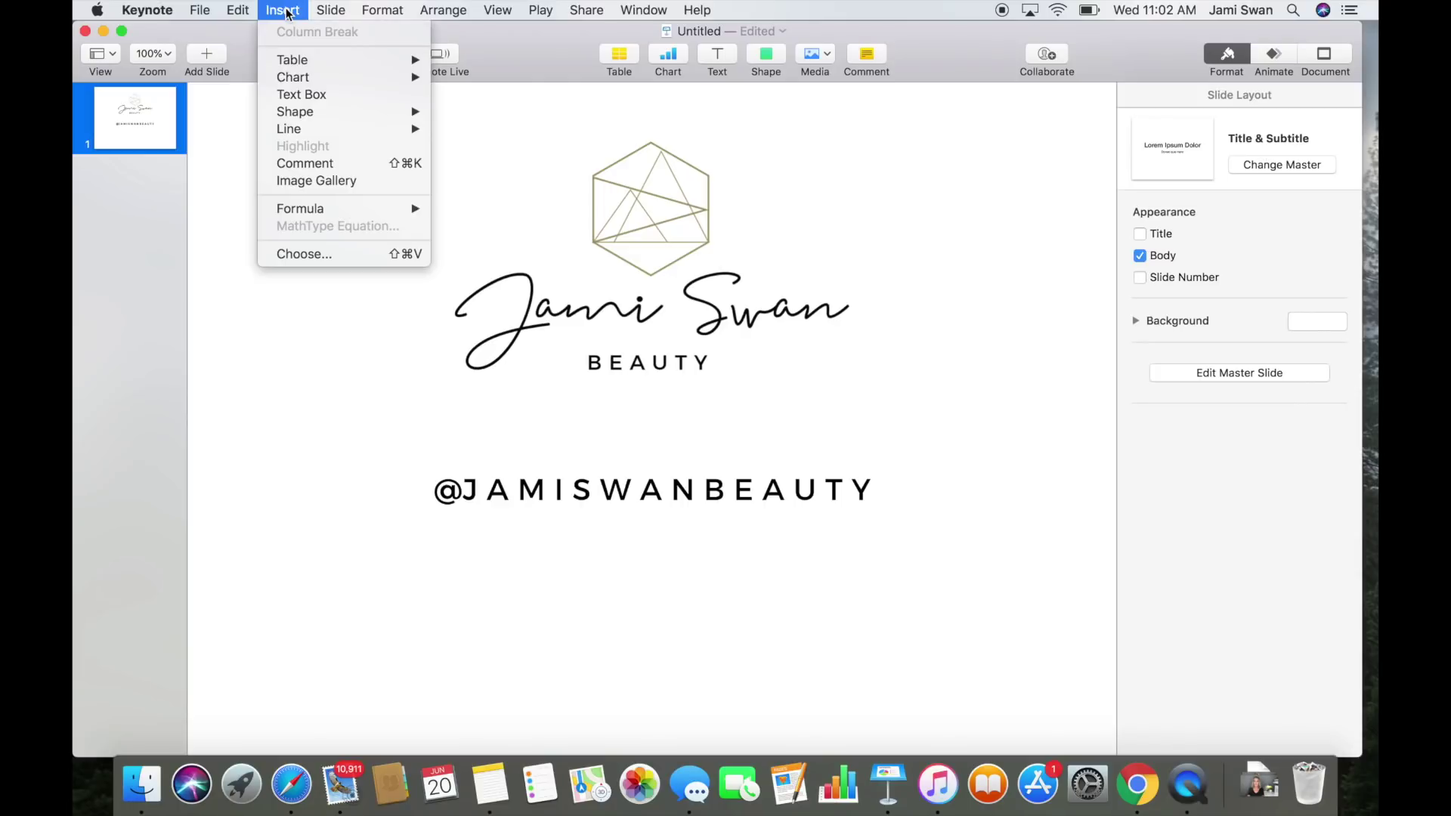
click(327, 255)
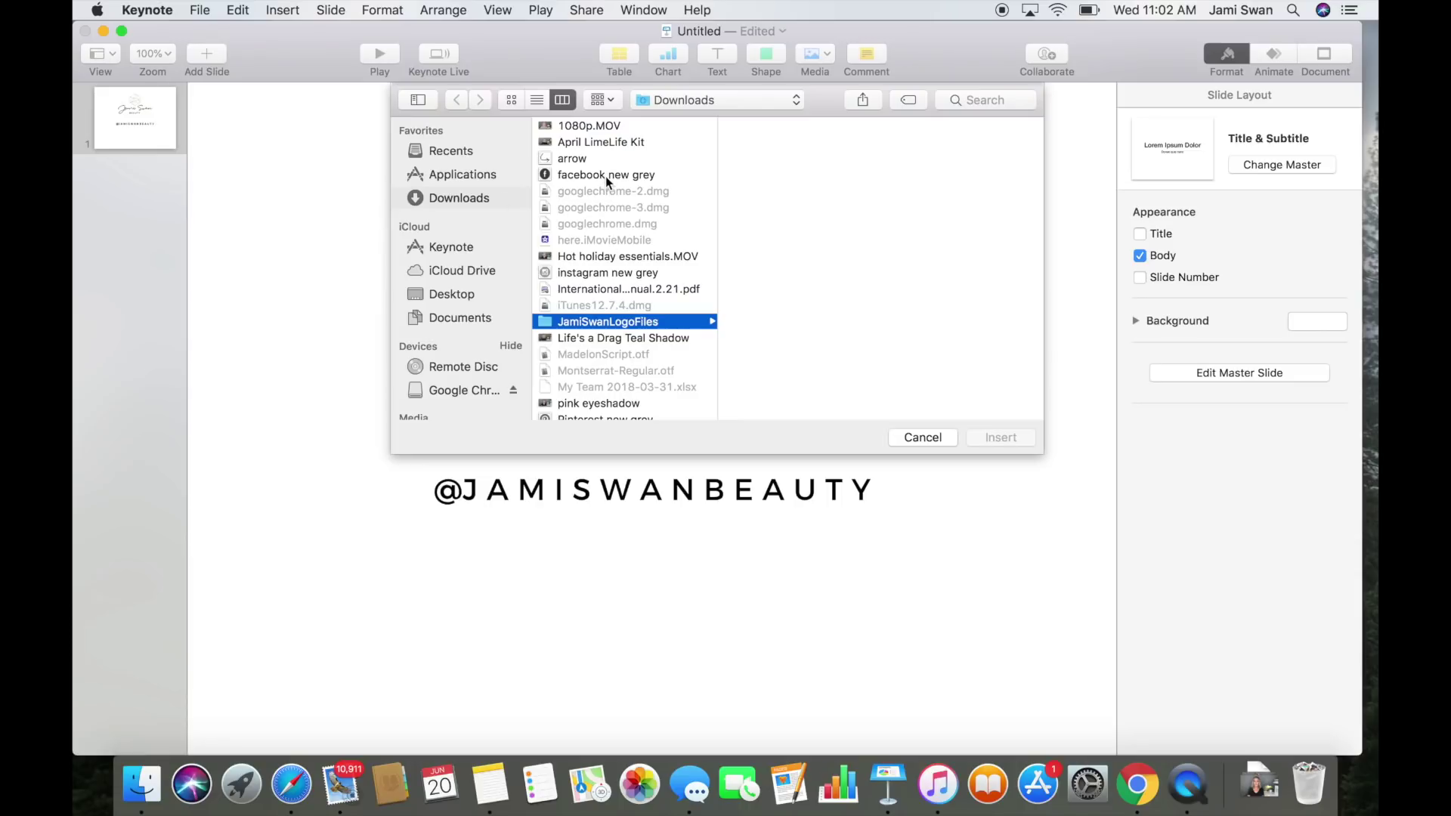
click(605, 175)
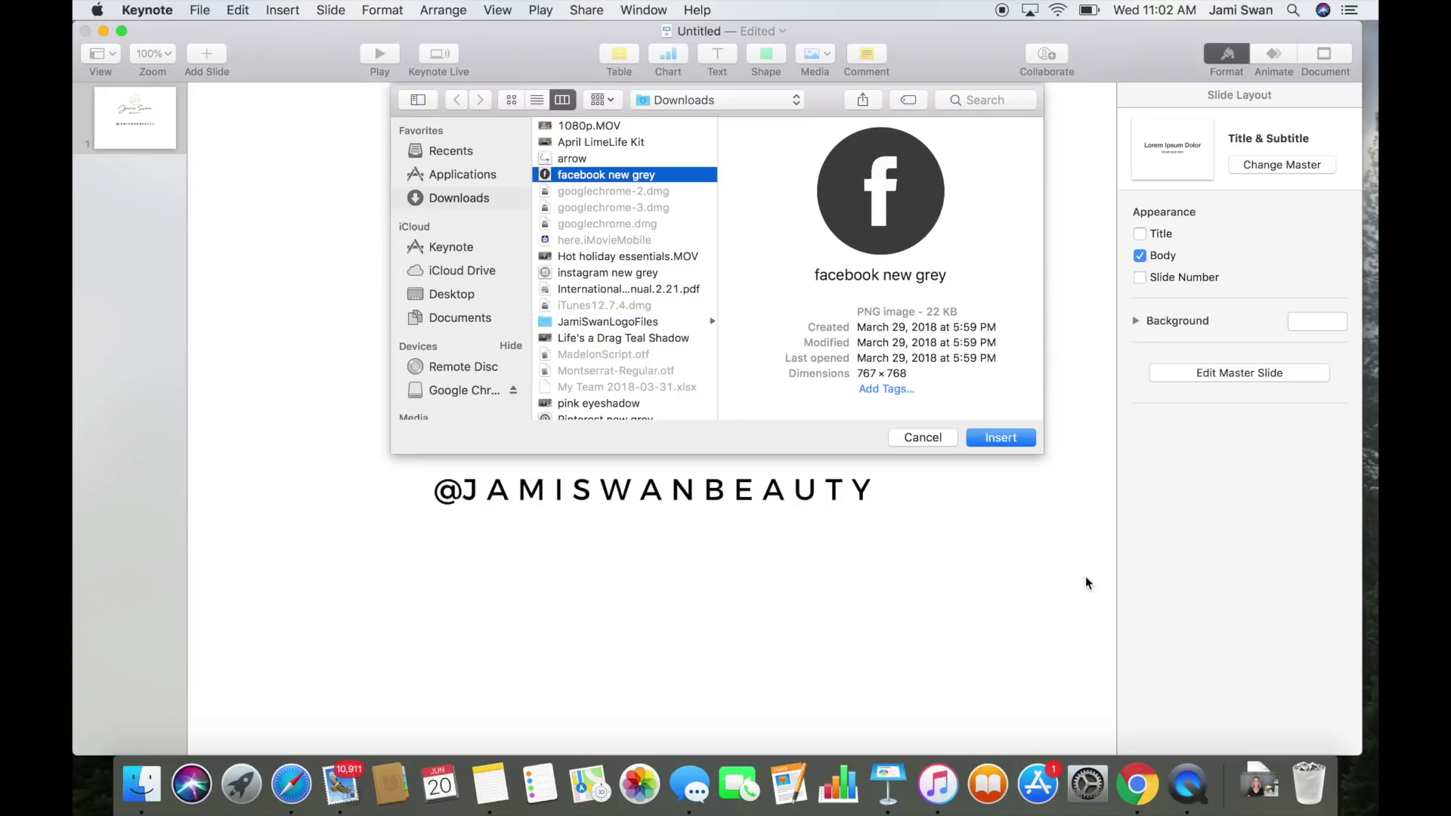
click(1026, 438)
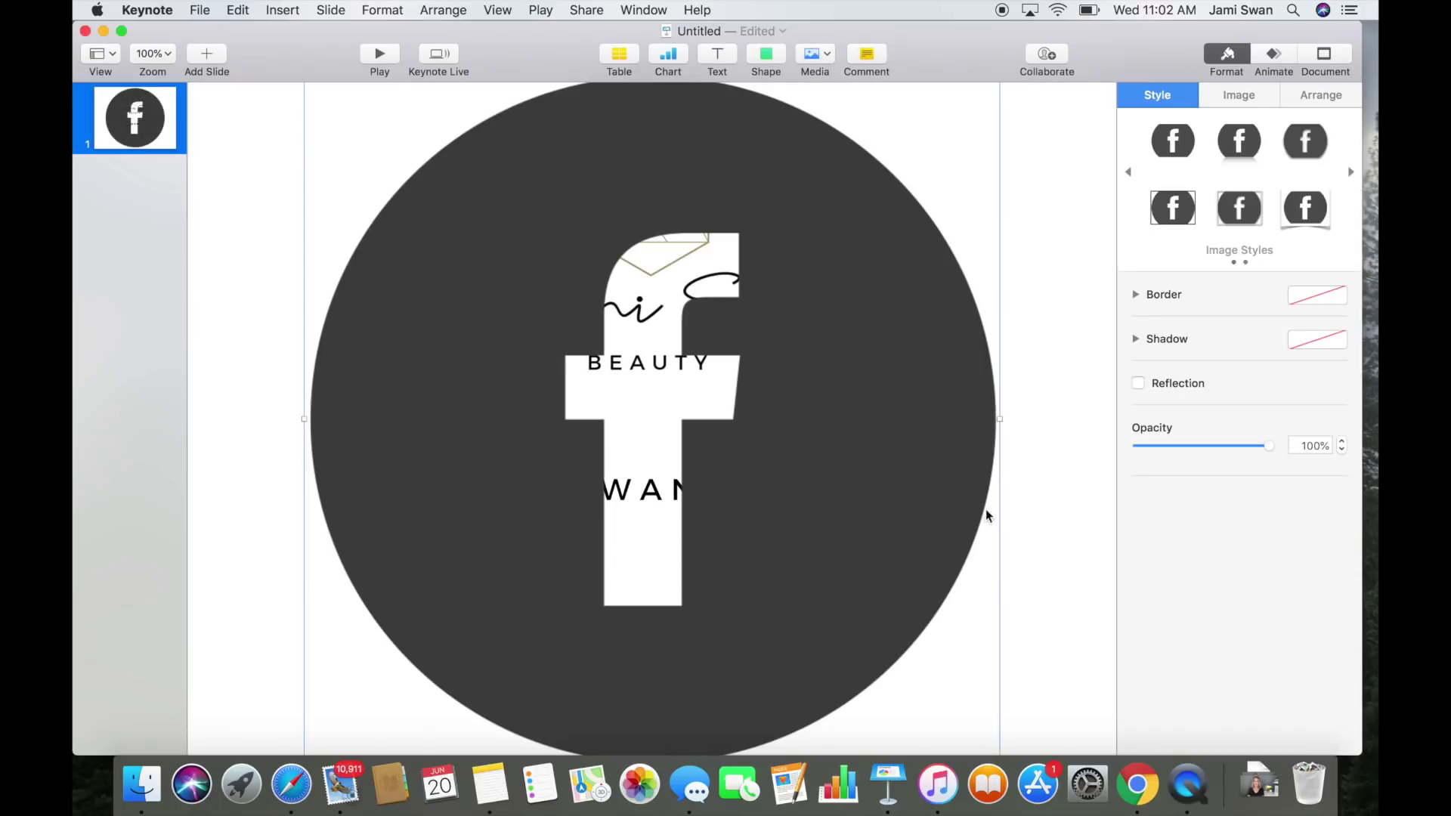
Step: Shrink the Facebook icon to 55 pt and place it just above the handle
scroll(978, 148, up, 2)
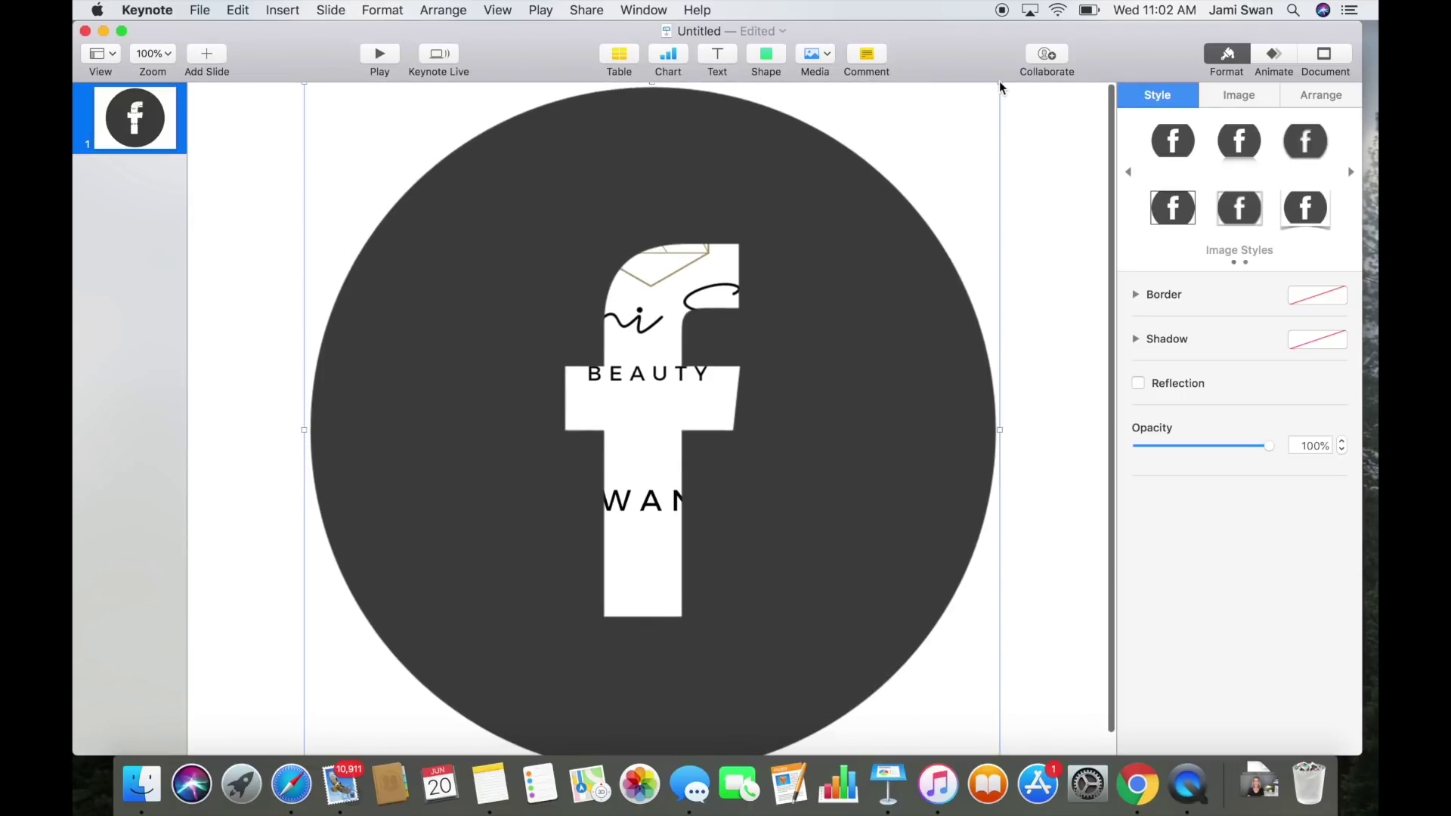
drag(999, 84, 376, 663)
drag(346, 718, 654, 417)
drag(690, 371, 662, 401)
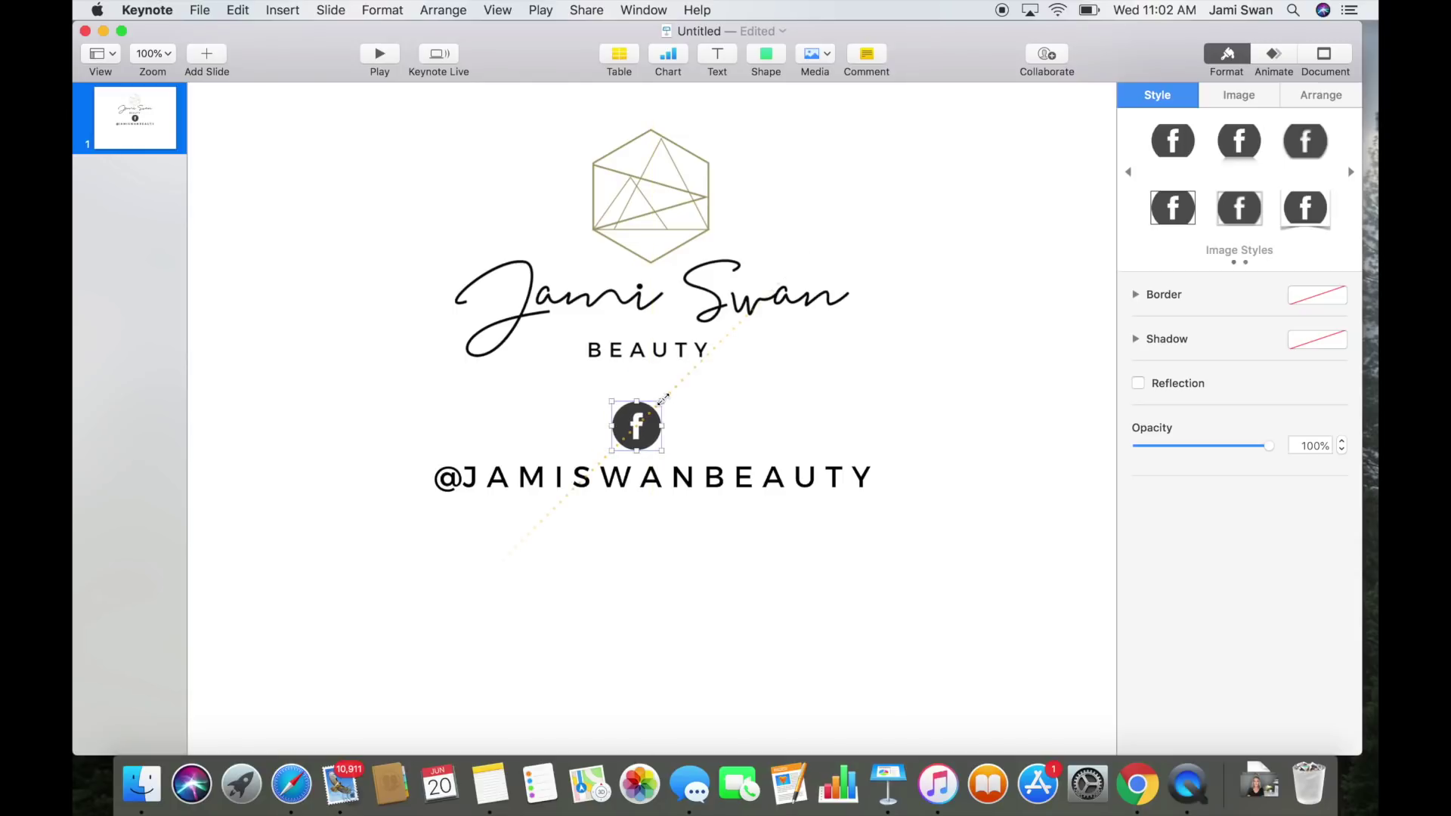
Step: Centre the Facebook icon on the slide and insert the other social icons
click(651, 423)
click(661, 407)
drag(640, 423, 655, 406)
click(283, 10)
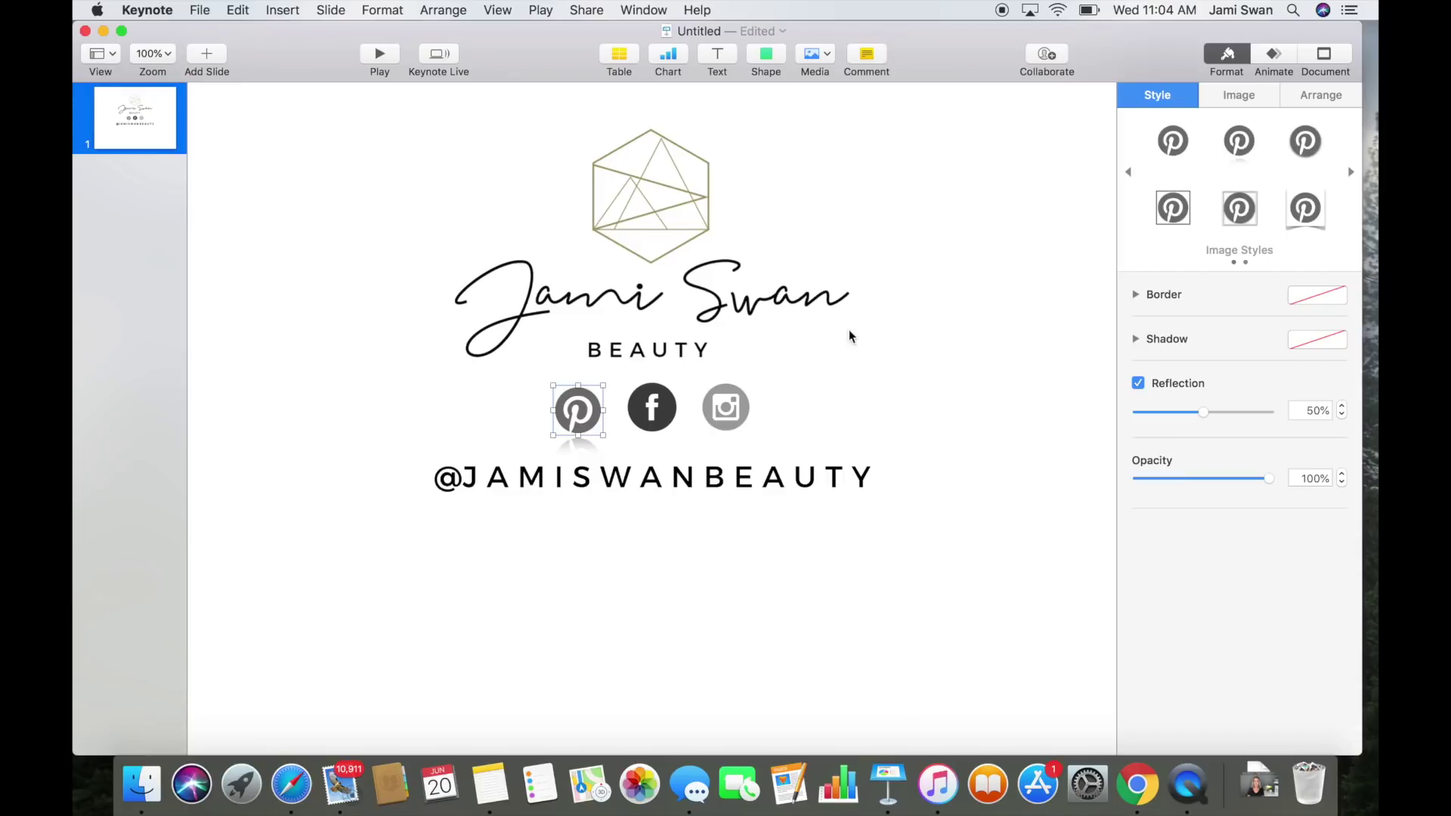
Step: Apply reflected image styles to the Facebook and Instagram icons
click(650, 412)
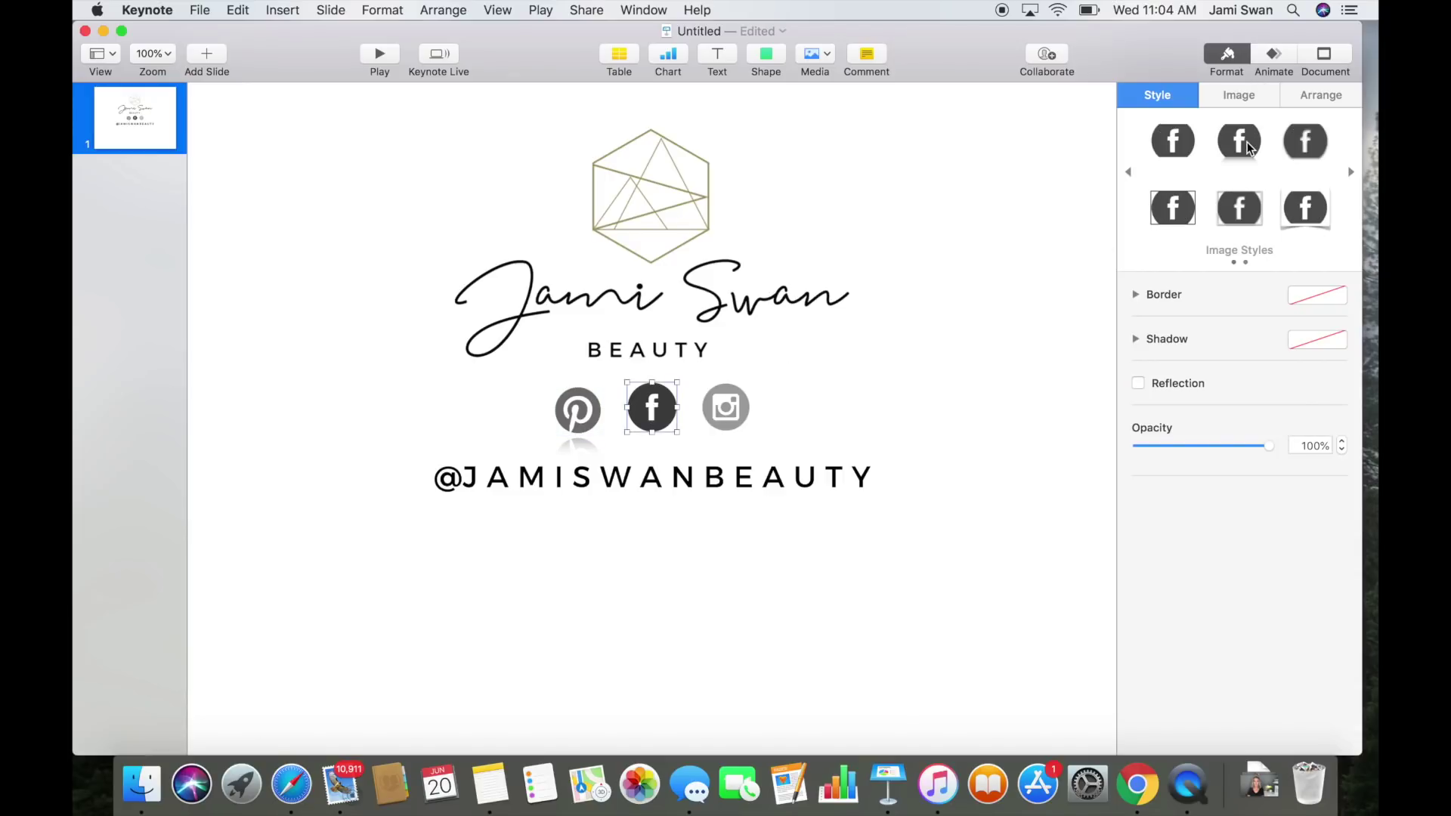
click(1138, 383)
click(729, 409)
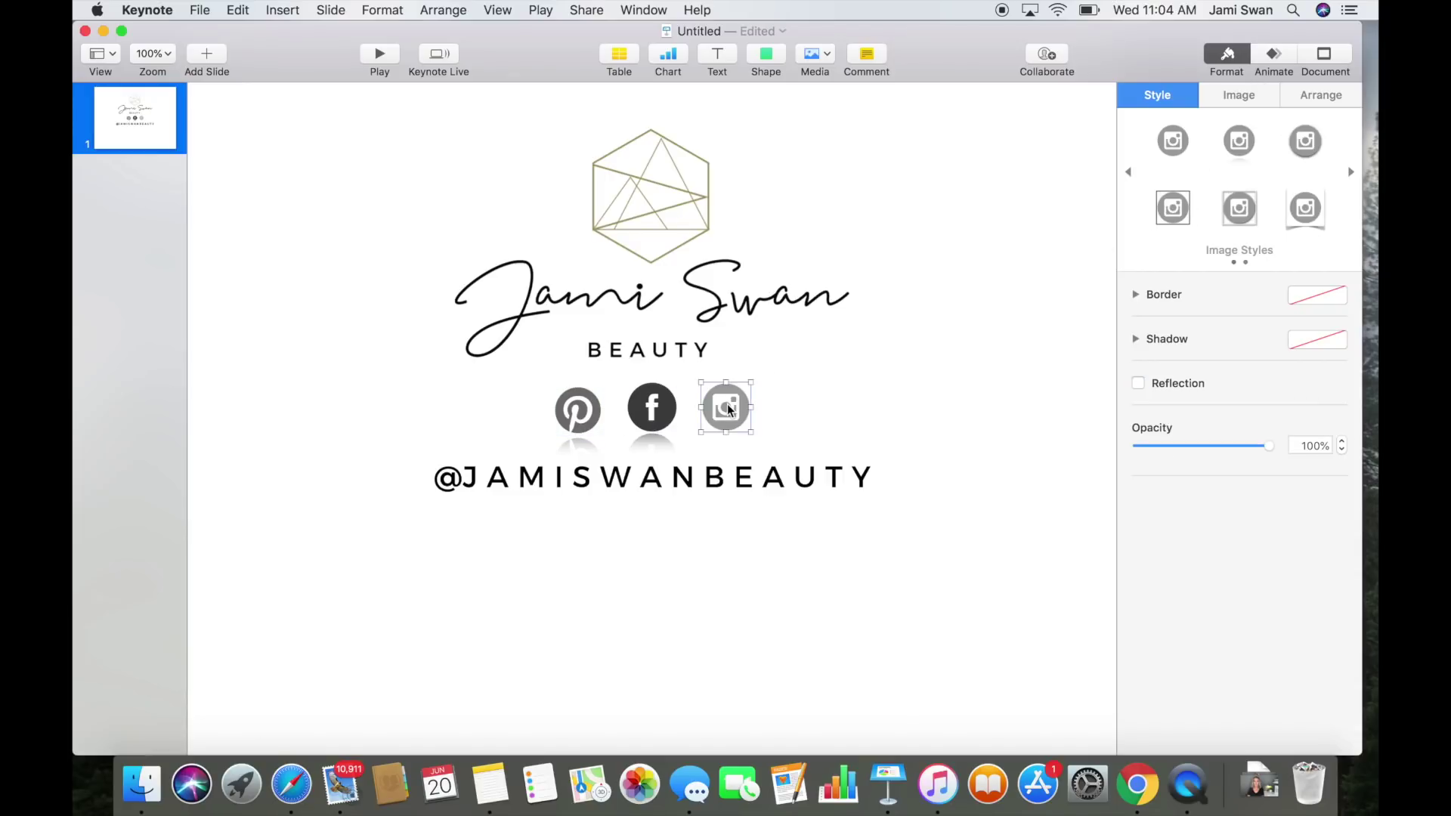
click(1239, 143)
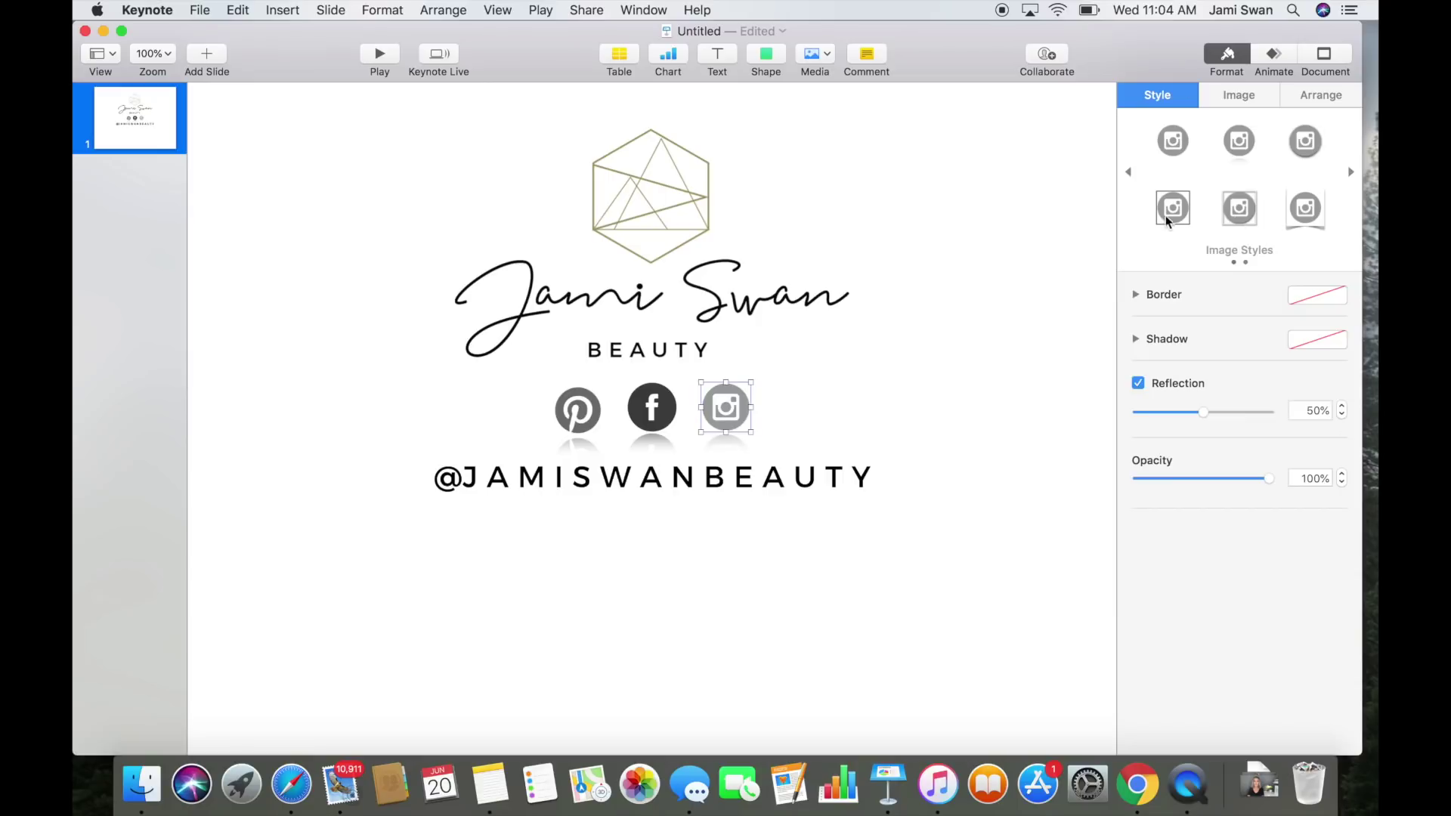
click(1240, 203)
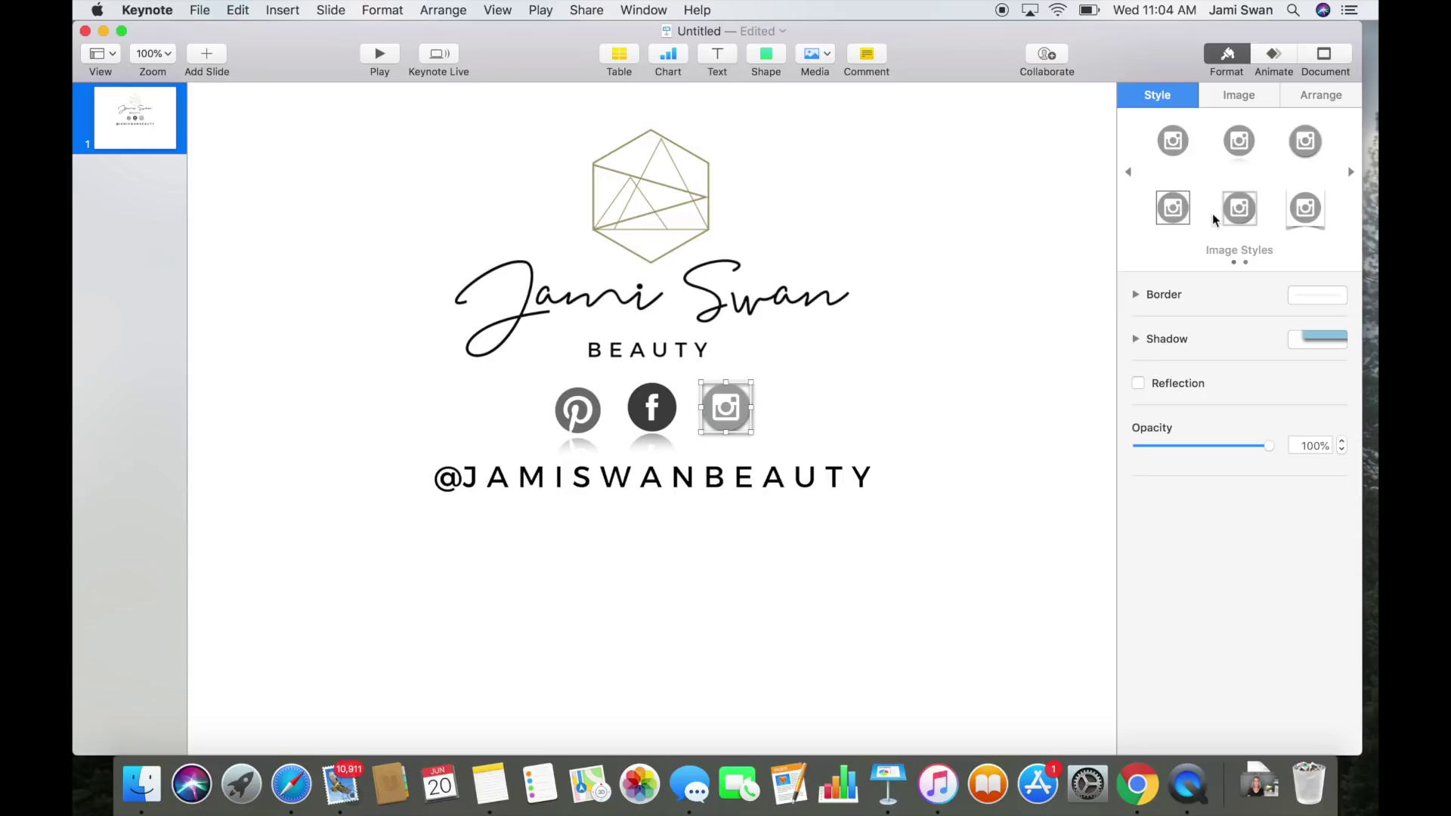
click(985, 406)
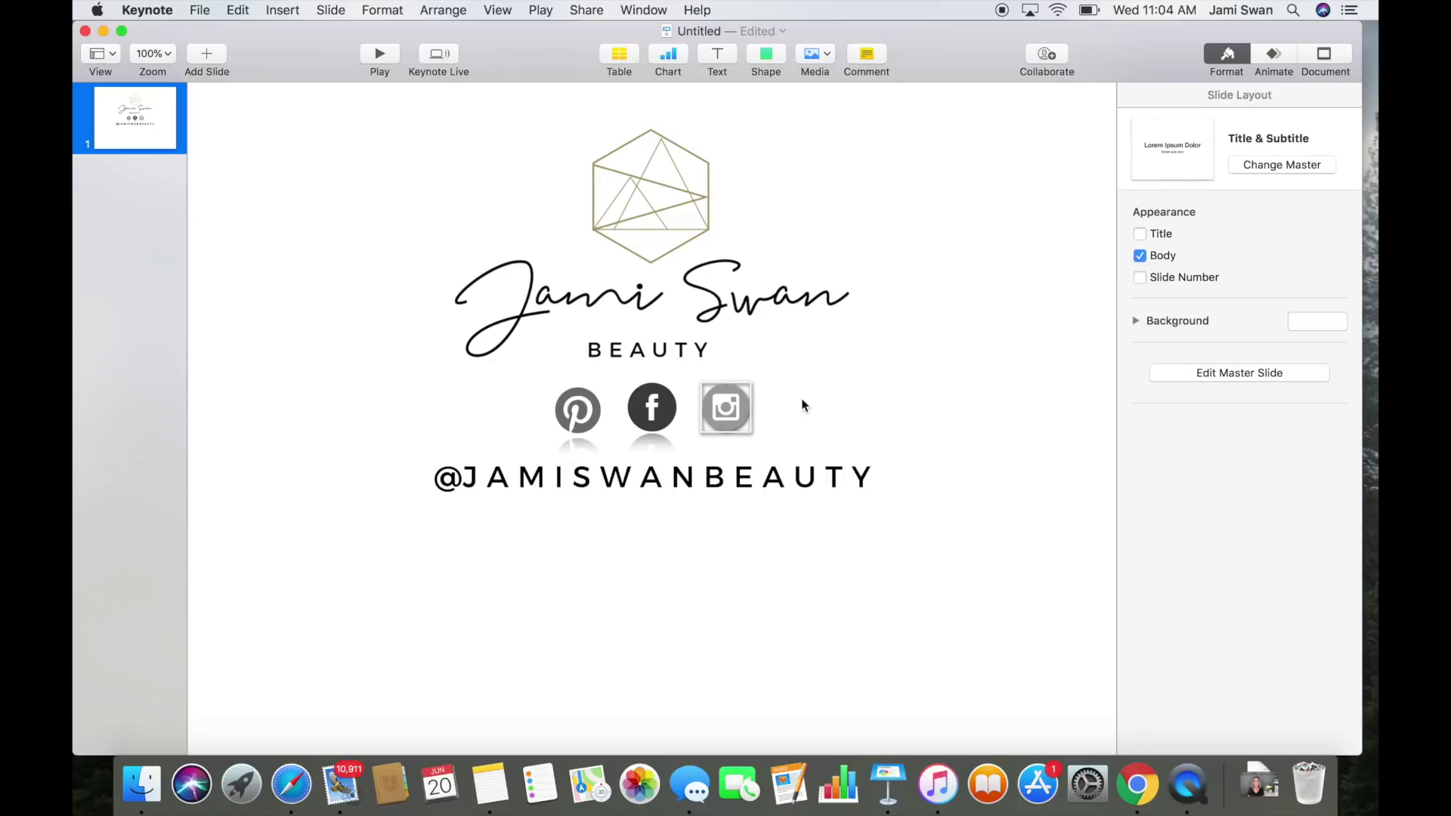
click(730, 412)
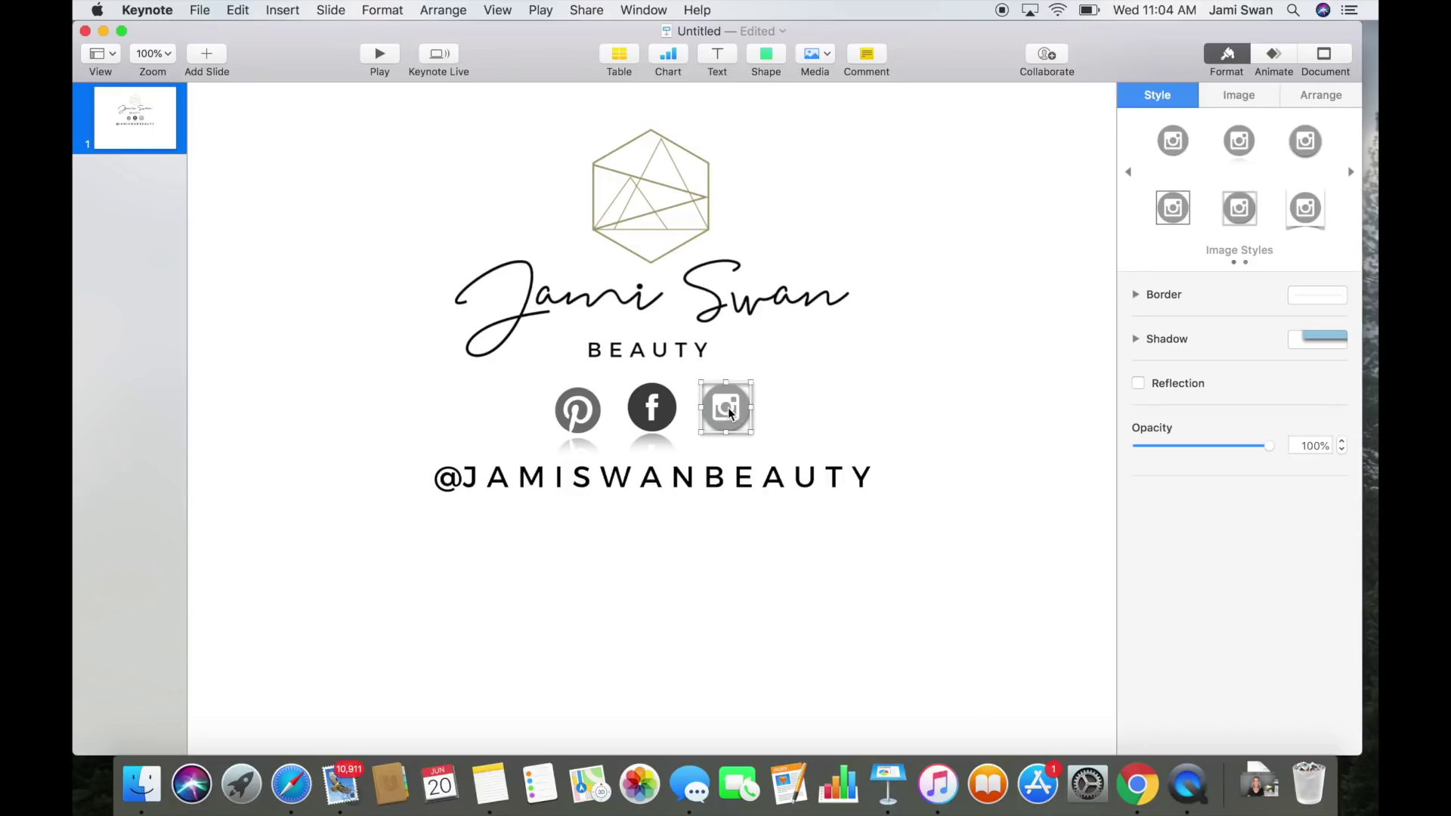
click(1238, 145)
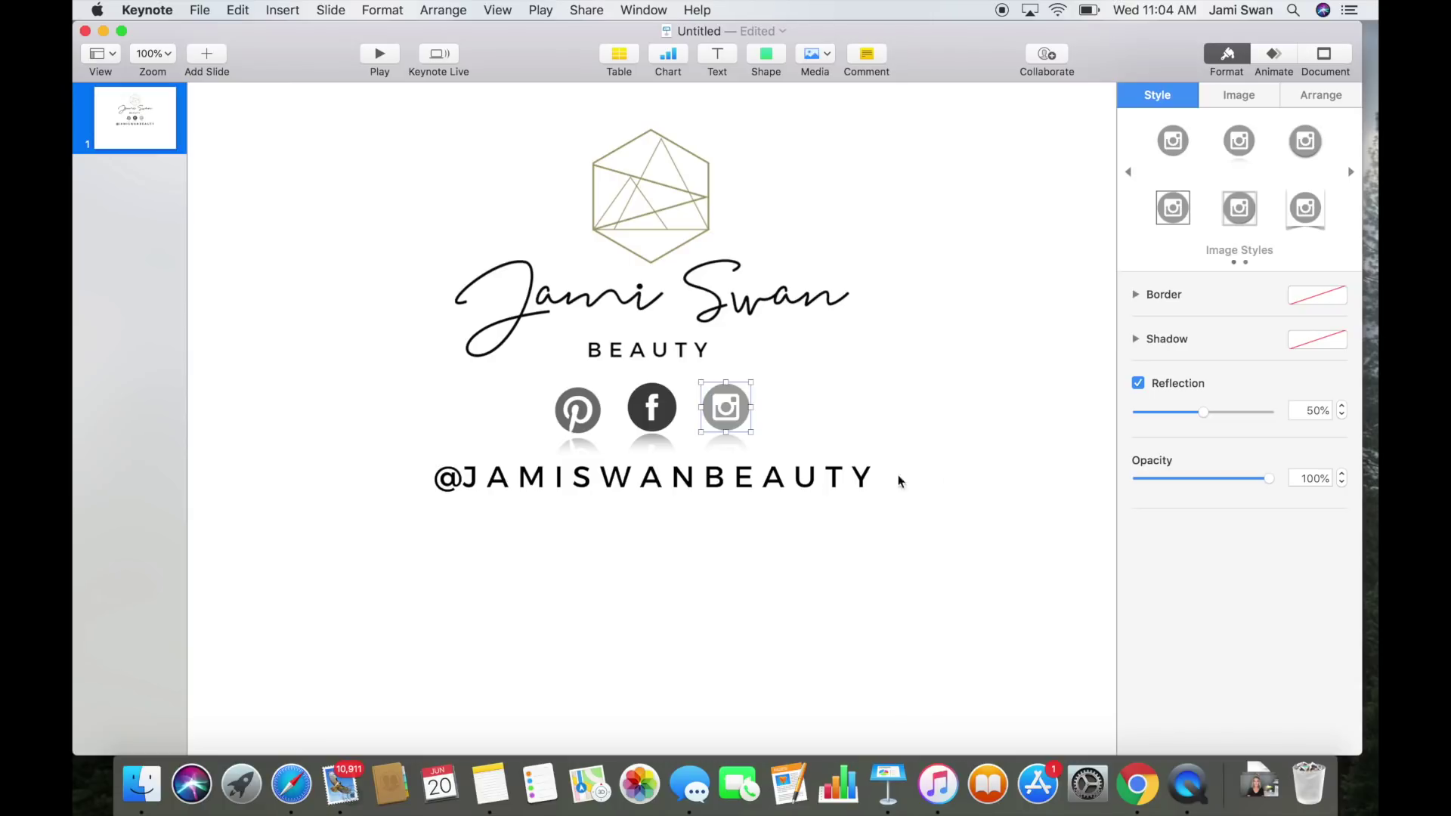
click(649, 188)
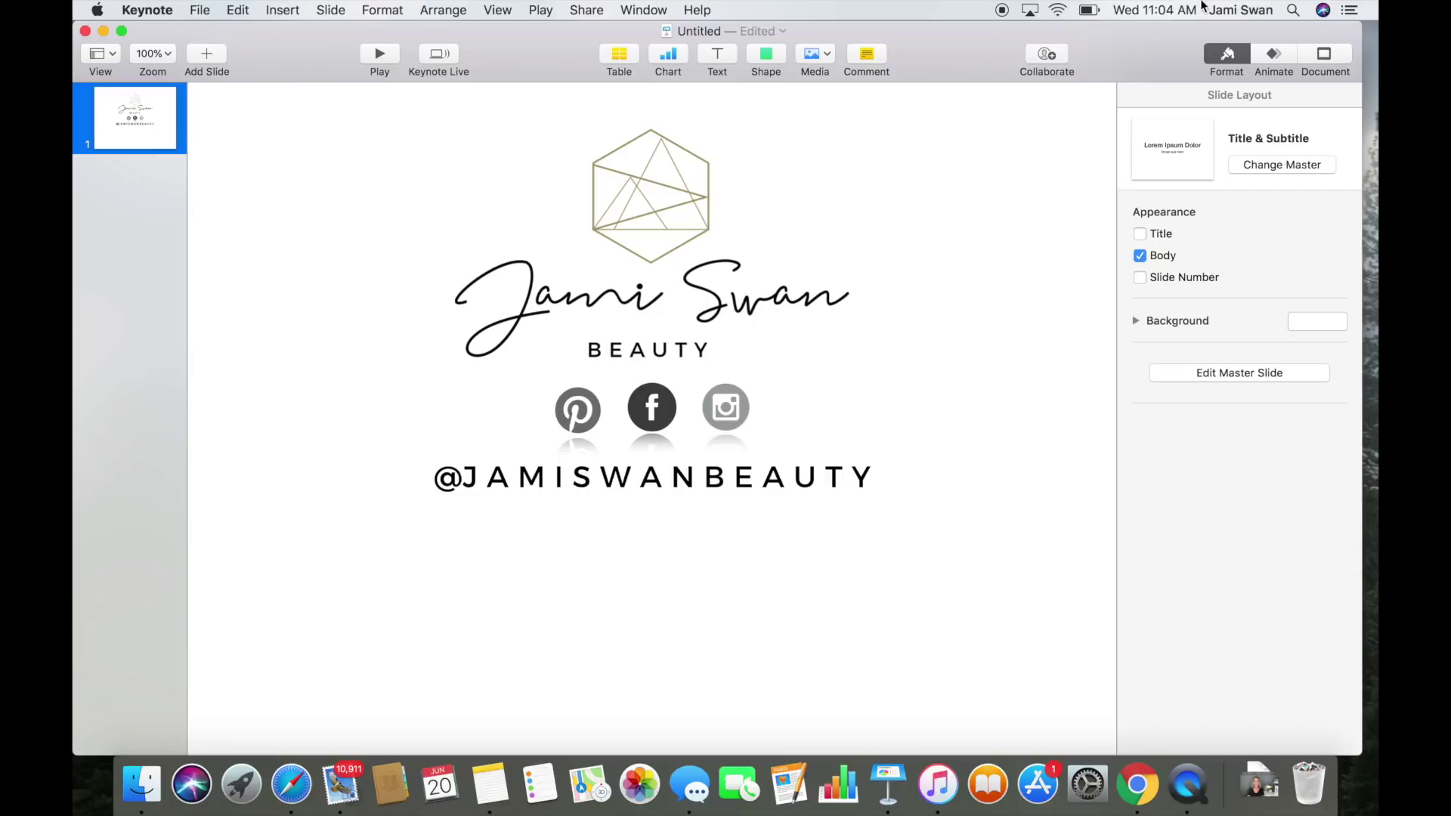
Step: Give the Jami Swan logo a 2.00 s left-to-right Lens Flare build-in and replay it
click(1274, 62)
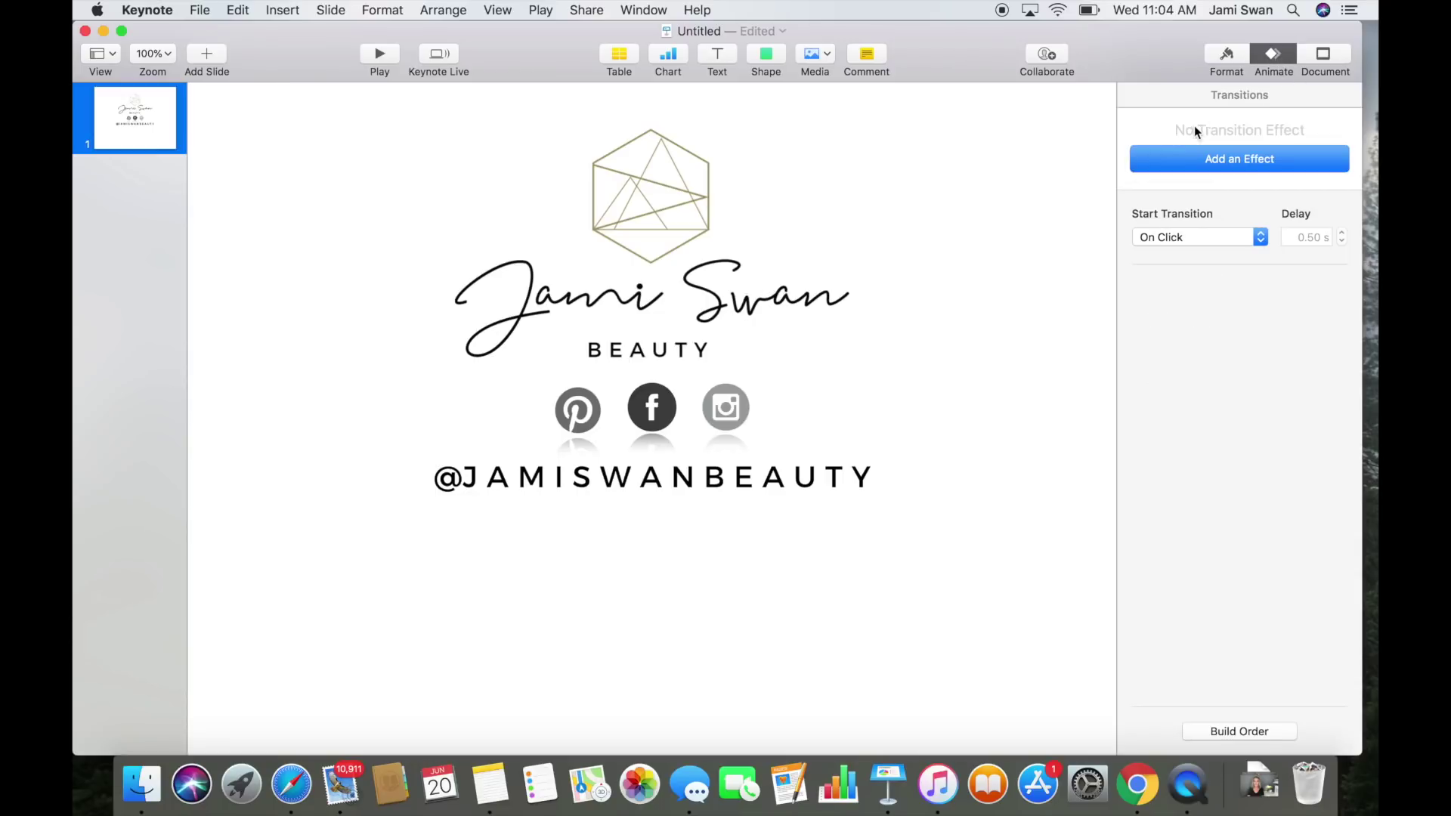
click(1184, 159)
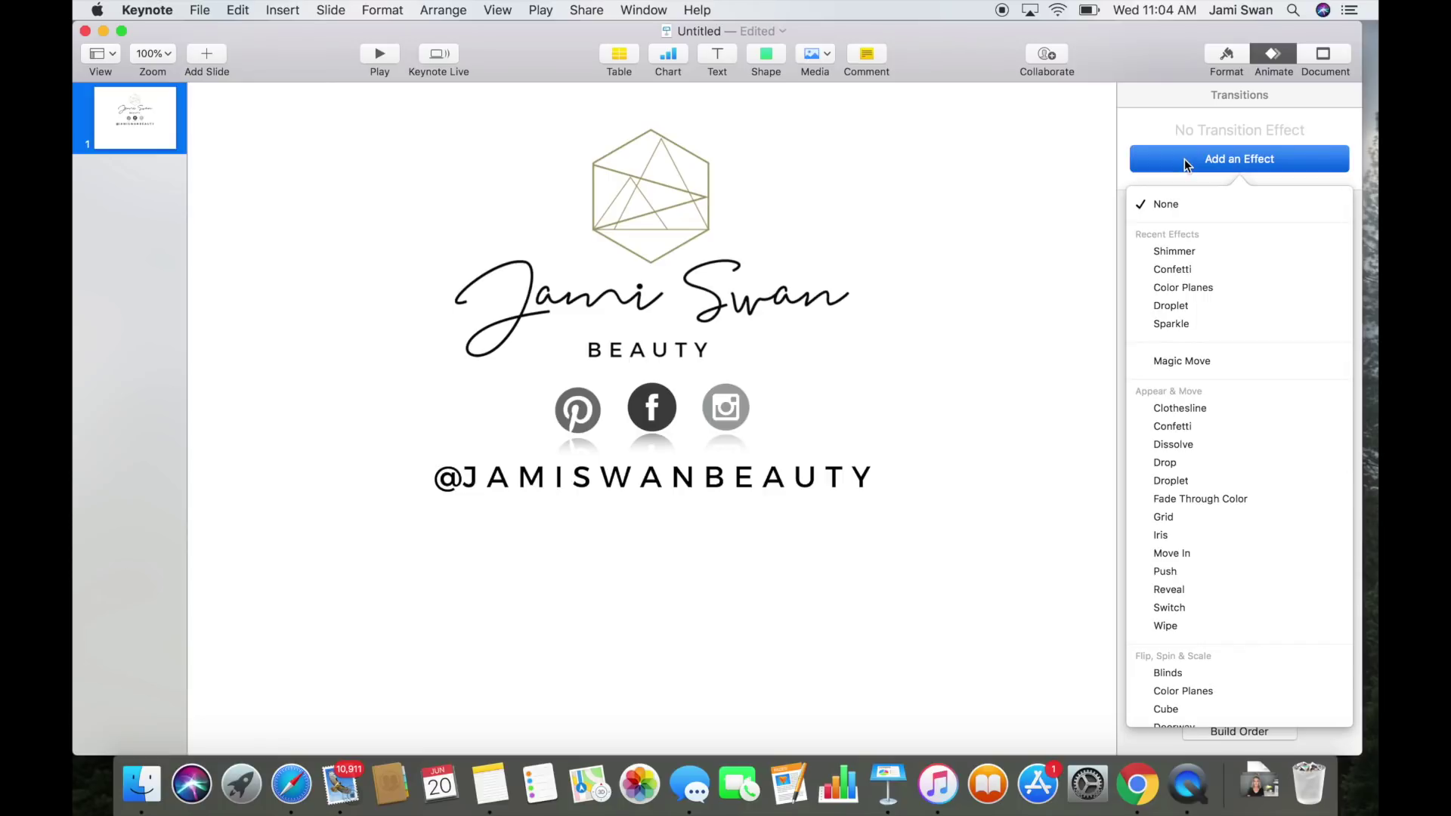
click(612, 204)
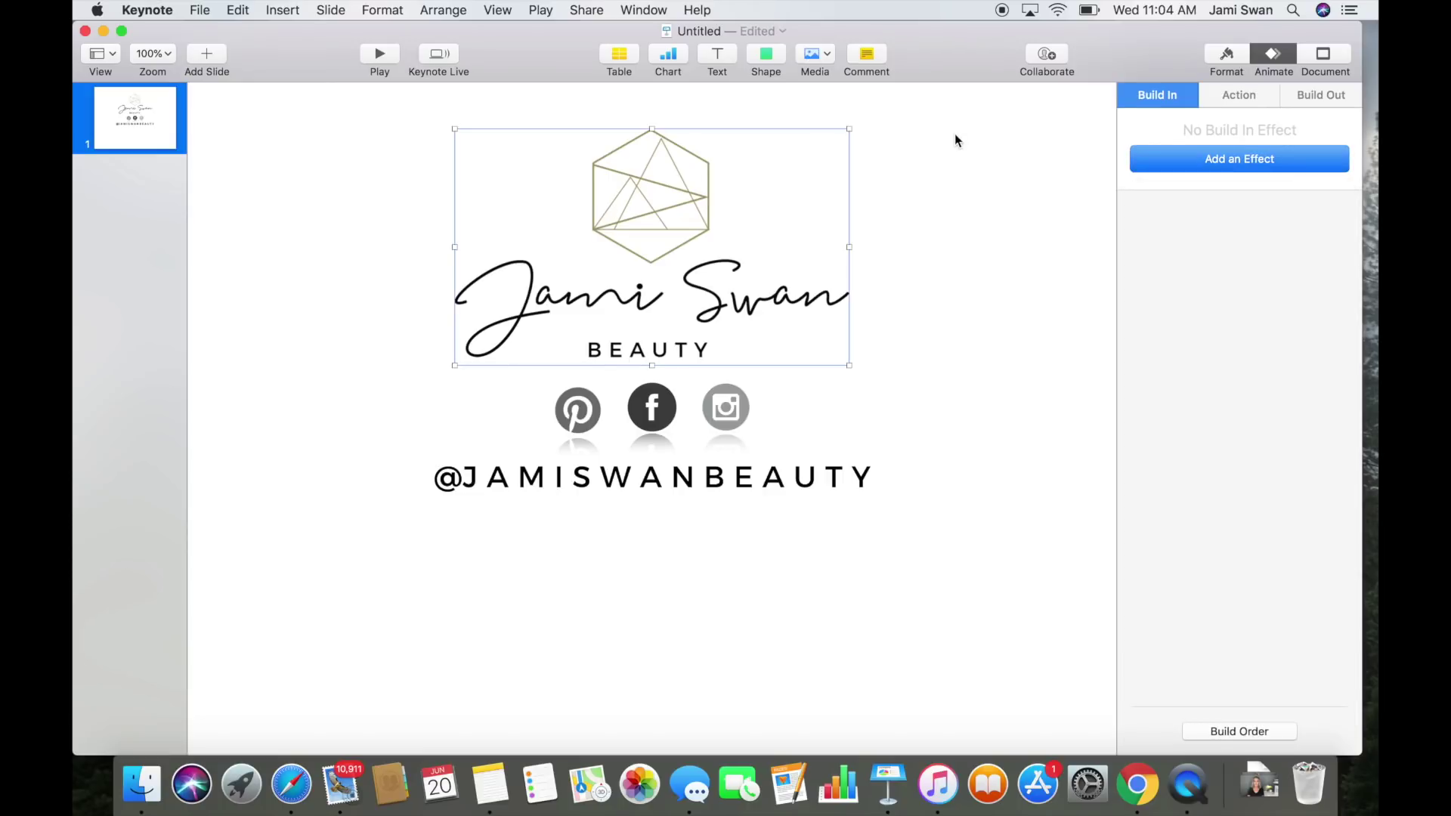
click(1188, 164)
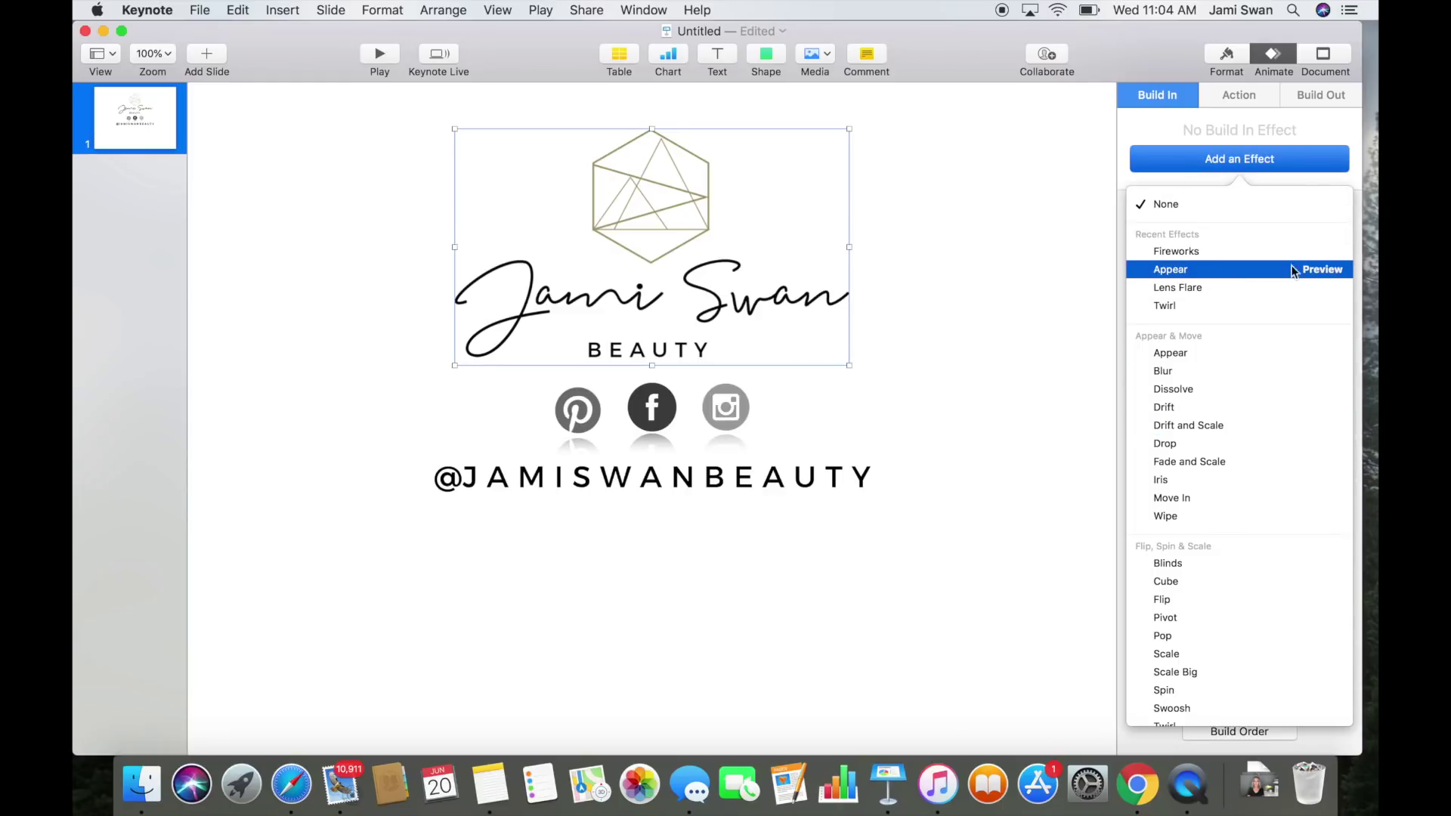
click(1322, 287)
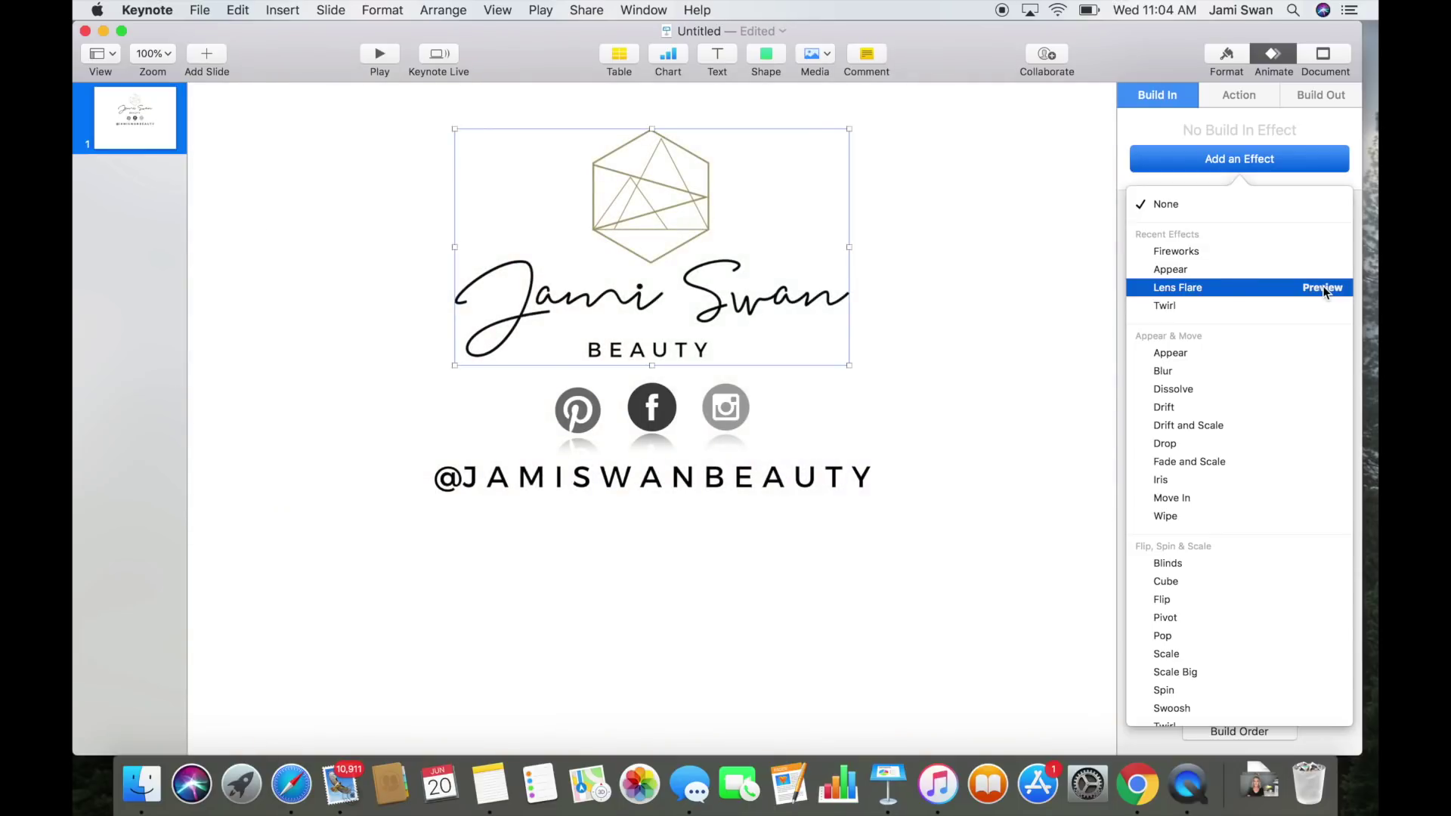
click(1268, 287)
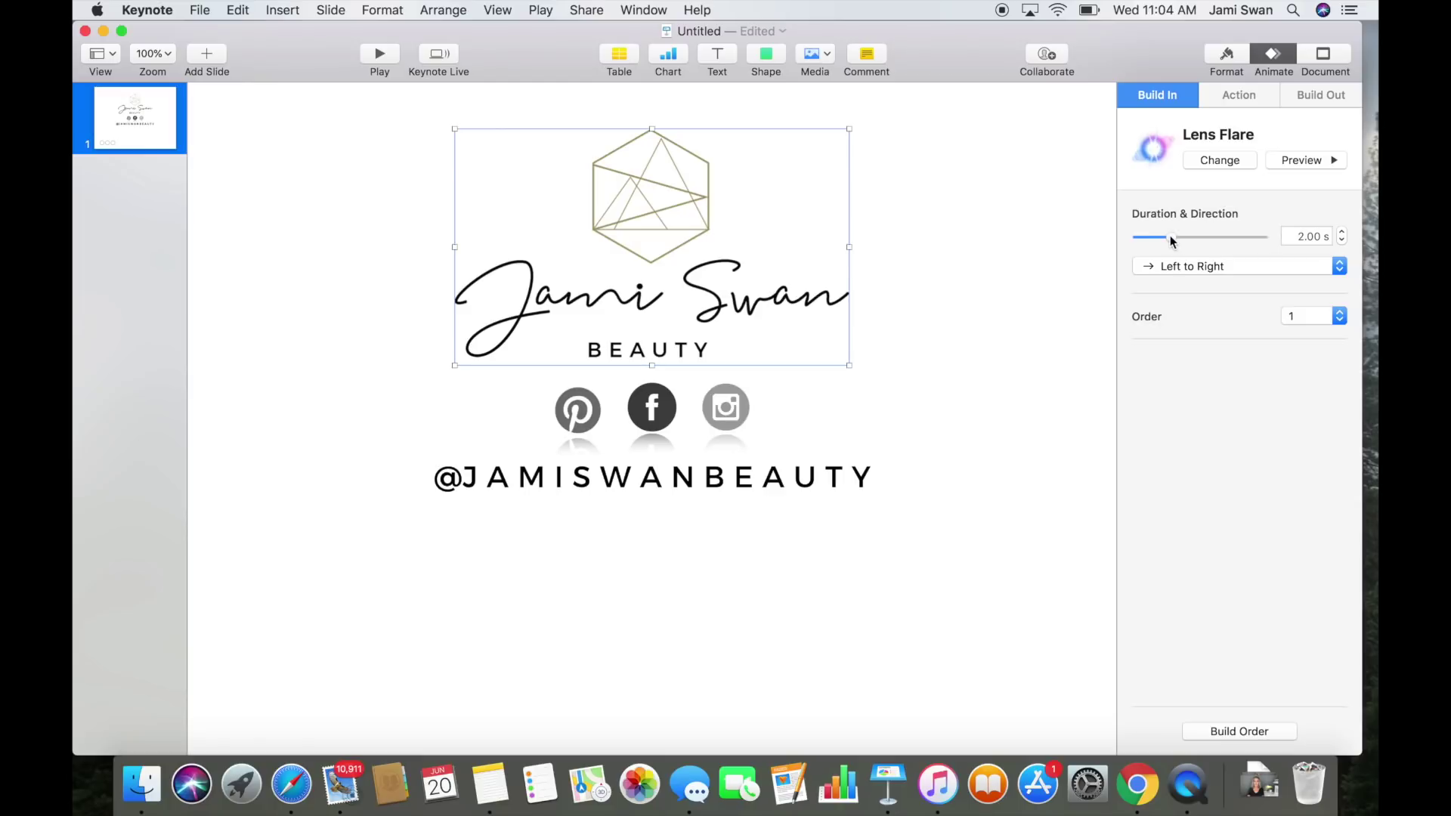
click(1295, 159)
click(508, 484)
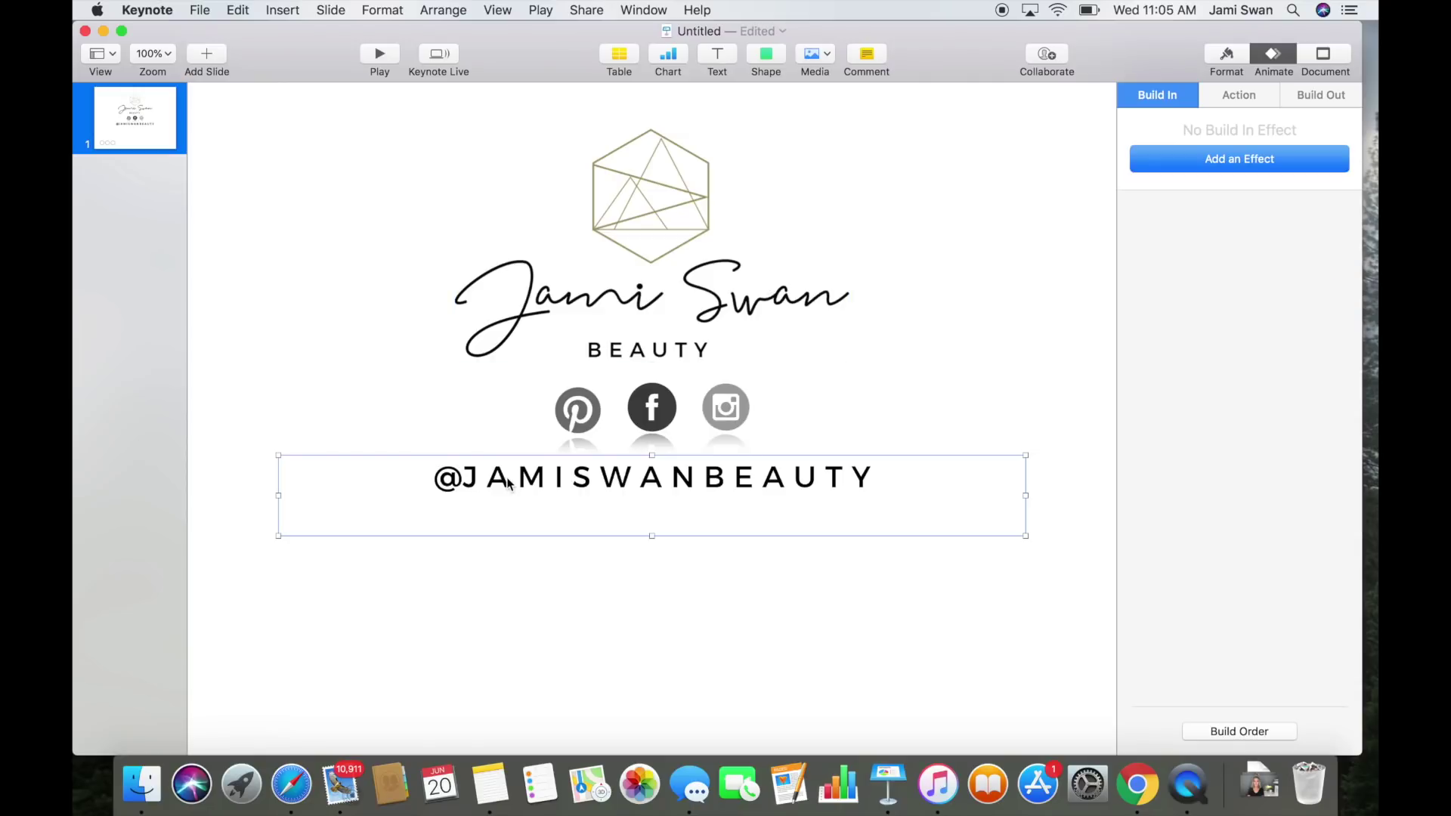
click(1184, 161)
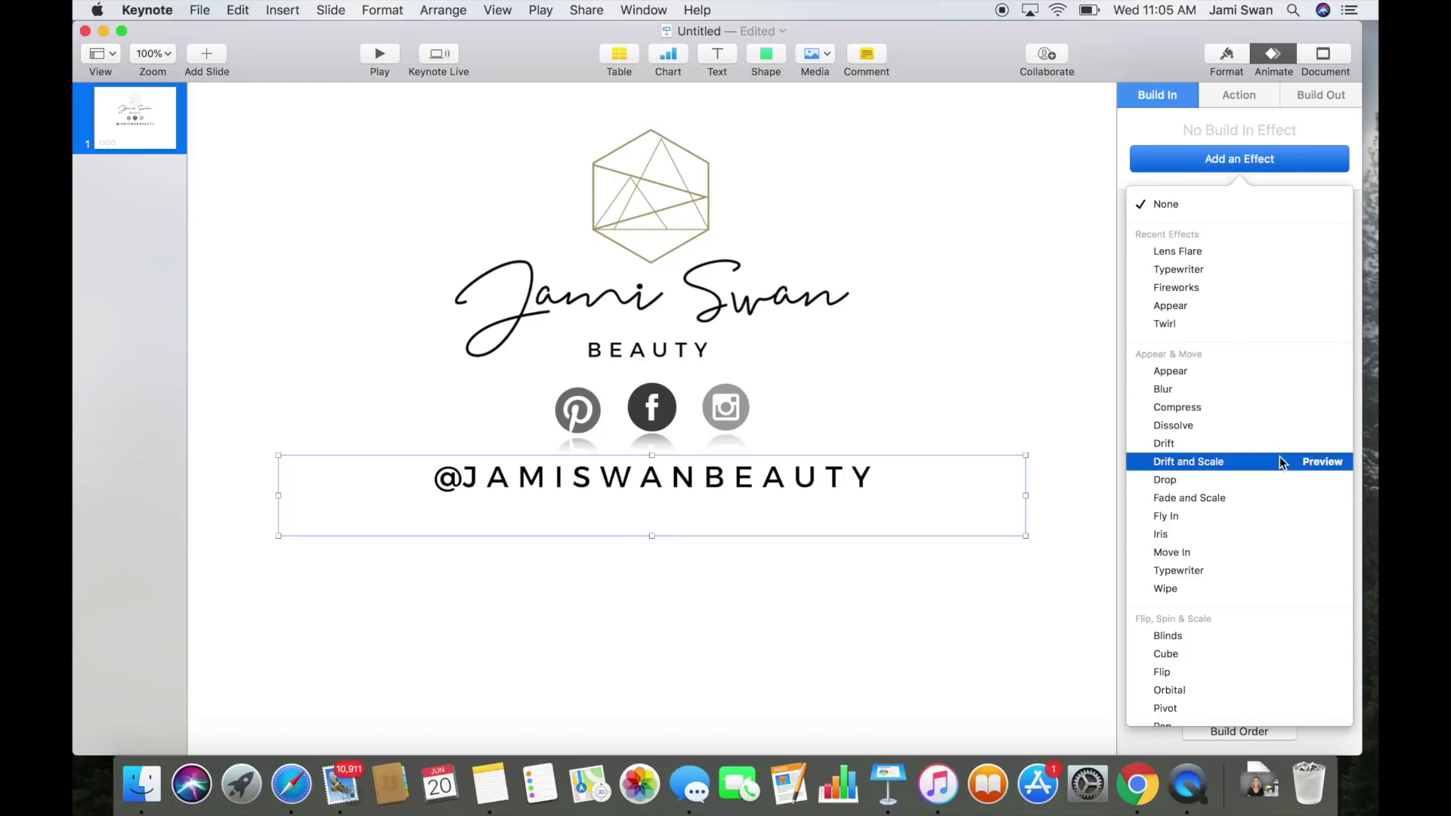
click(1315, 269)
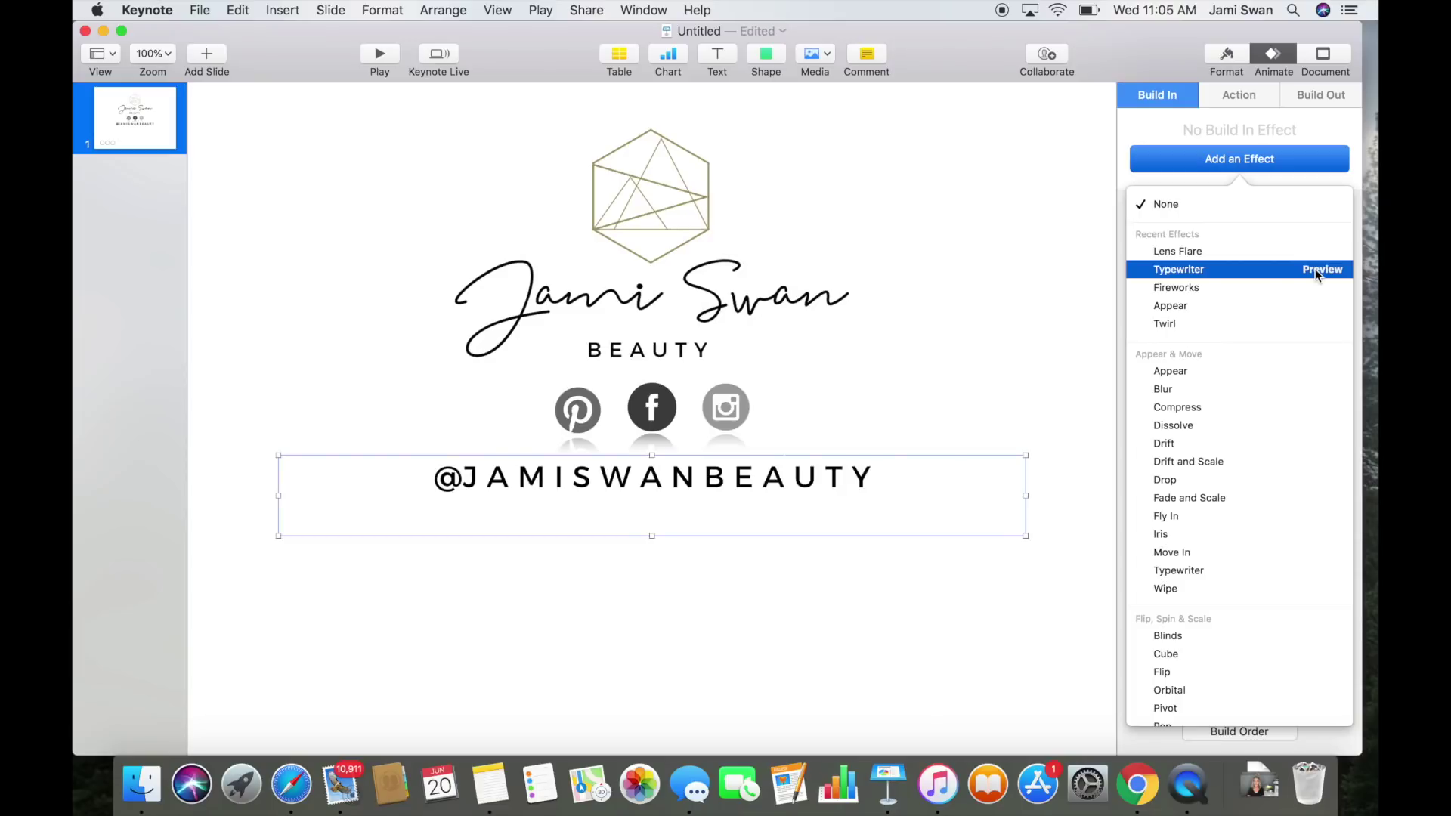
click(1194, 269)
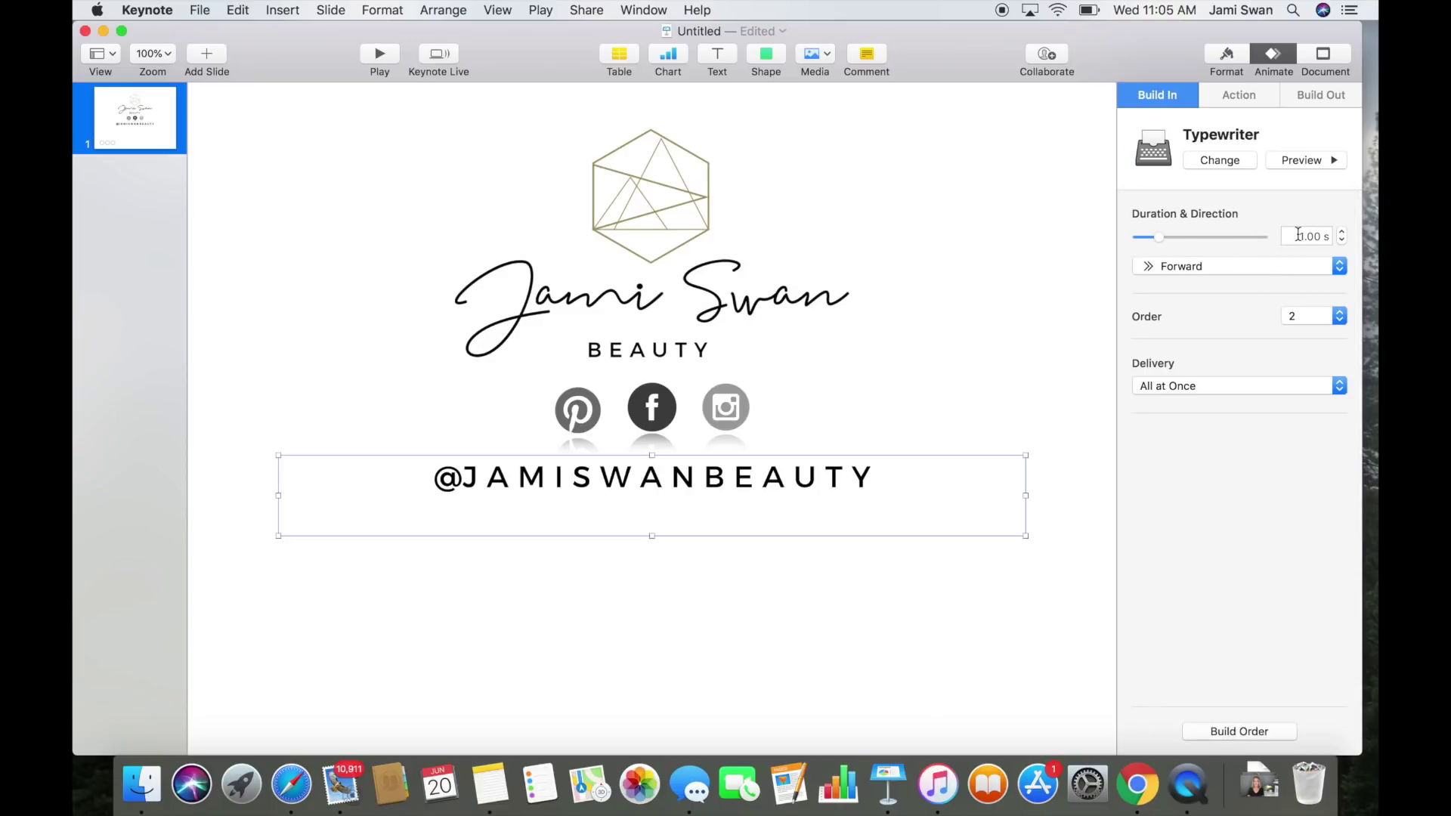
drag(1161, 239, 1173, 239)
click(1298, 159)
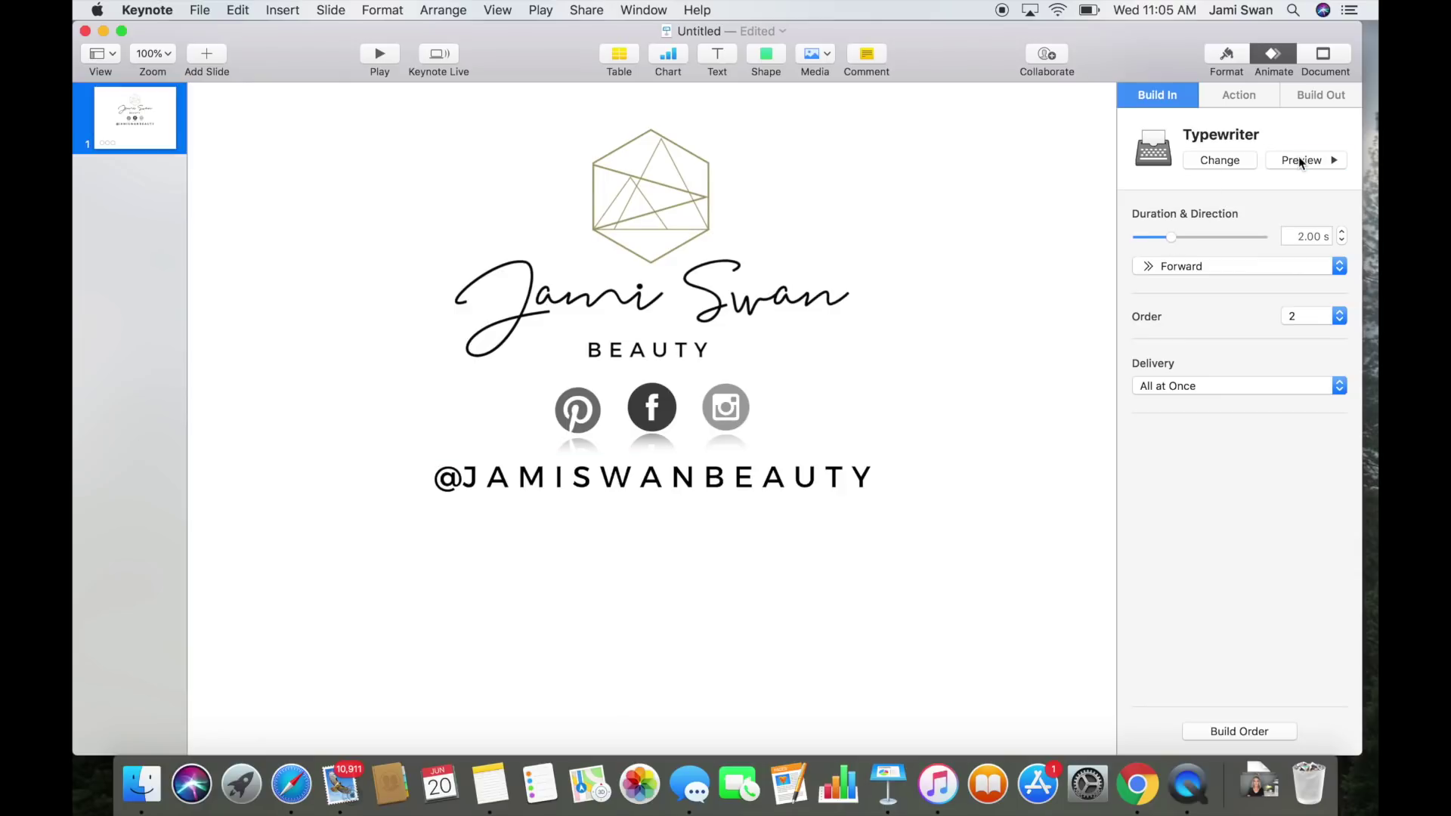
Step: Give the Jami Swan logo a left-to-right Crumble build-out
click(1321, 95)
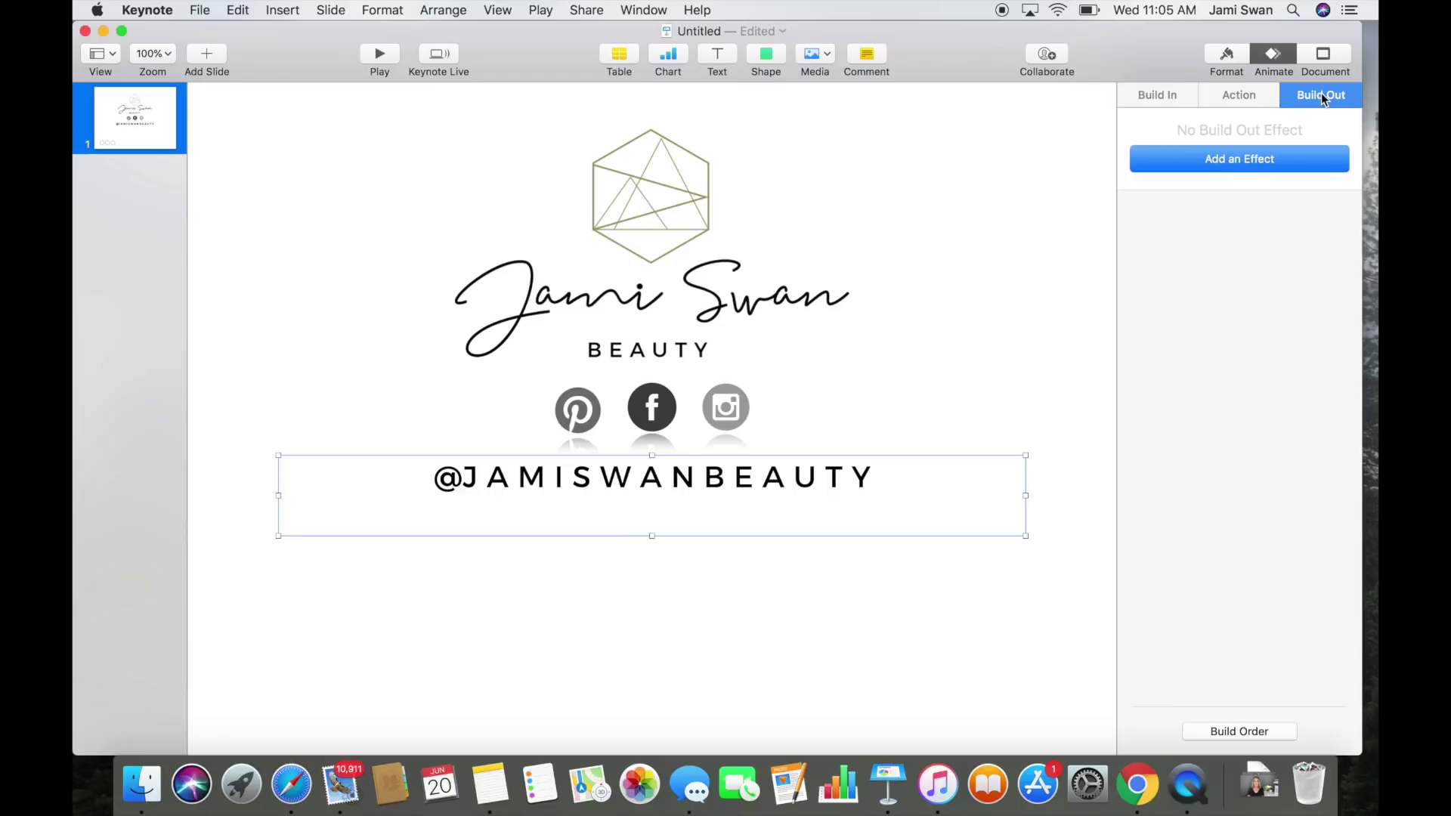
click(643, 218)
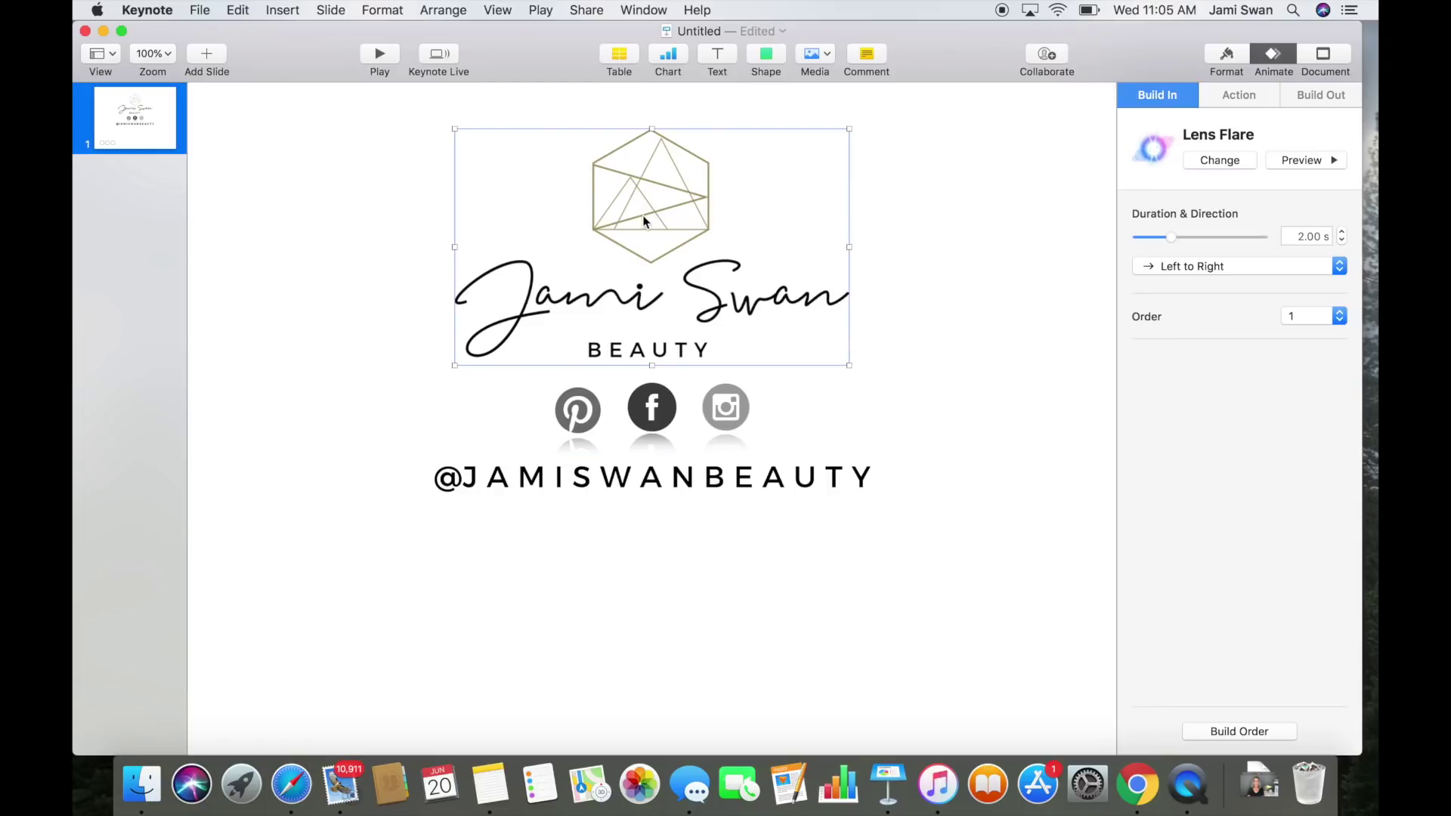
click(1324, 95)
click(1272, 158)
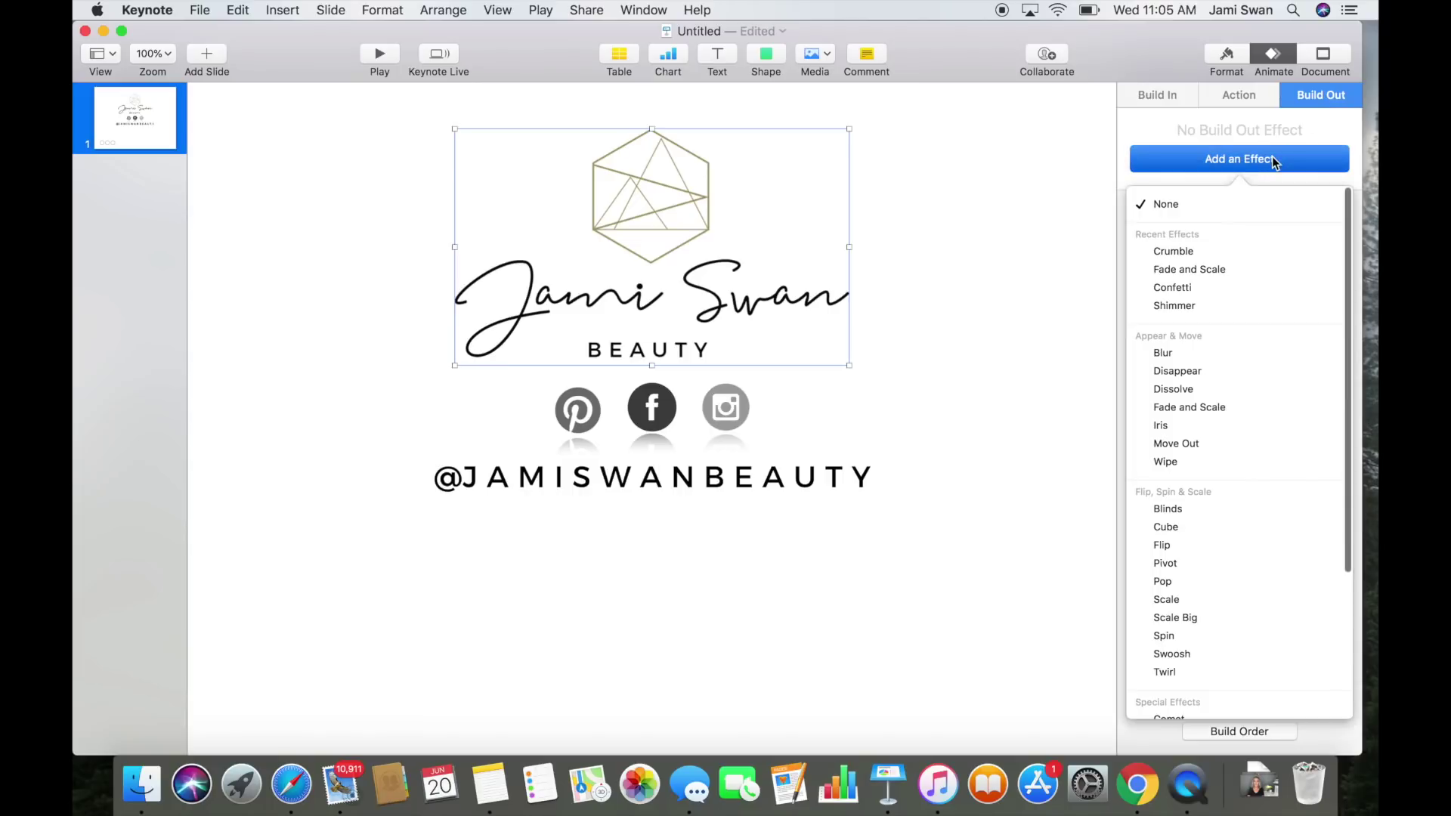
scroll(1280, 361, down, 1)
scroll(1281, 361, up, 1)
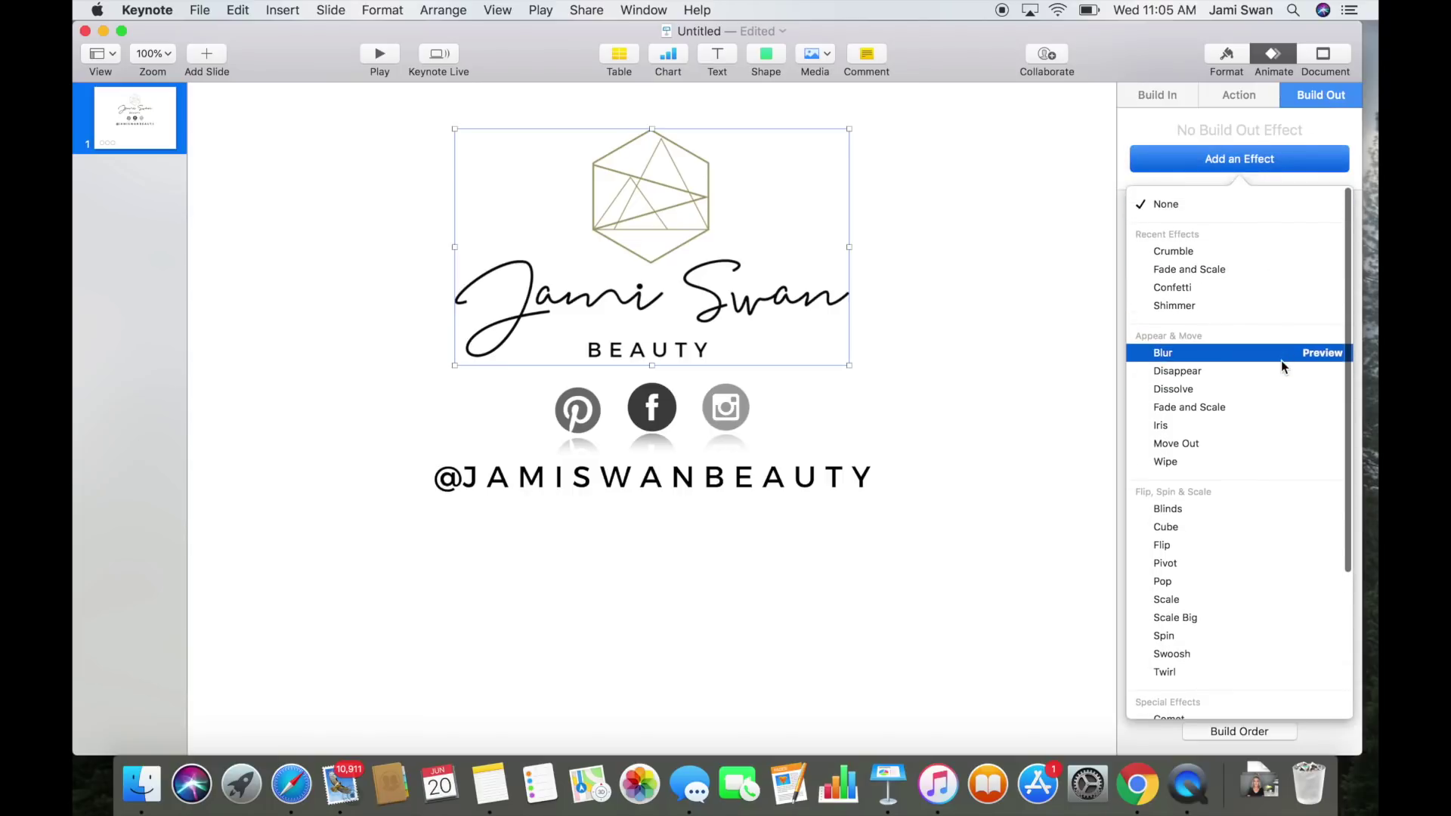
click(1277, 252)
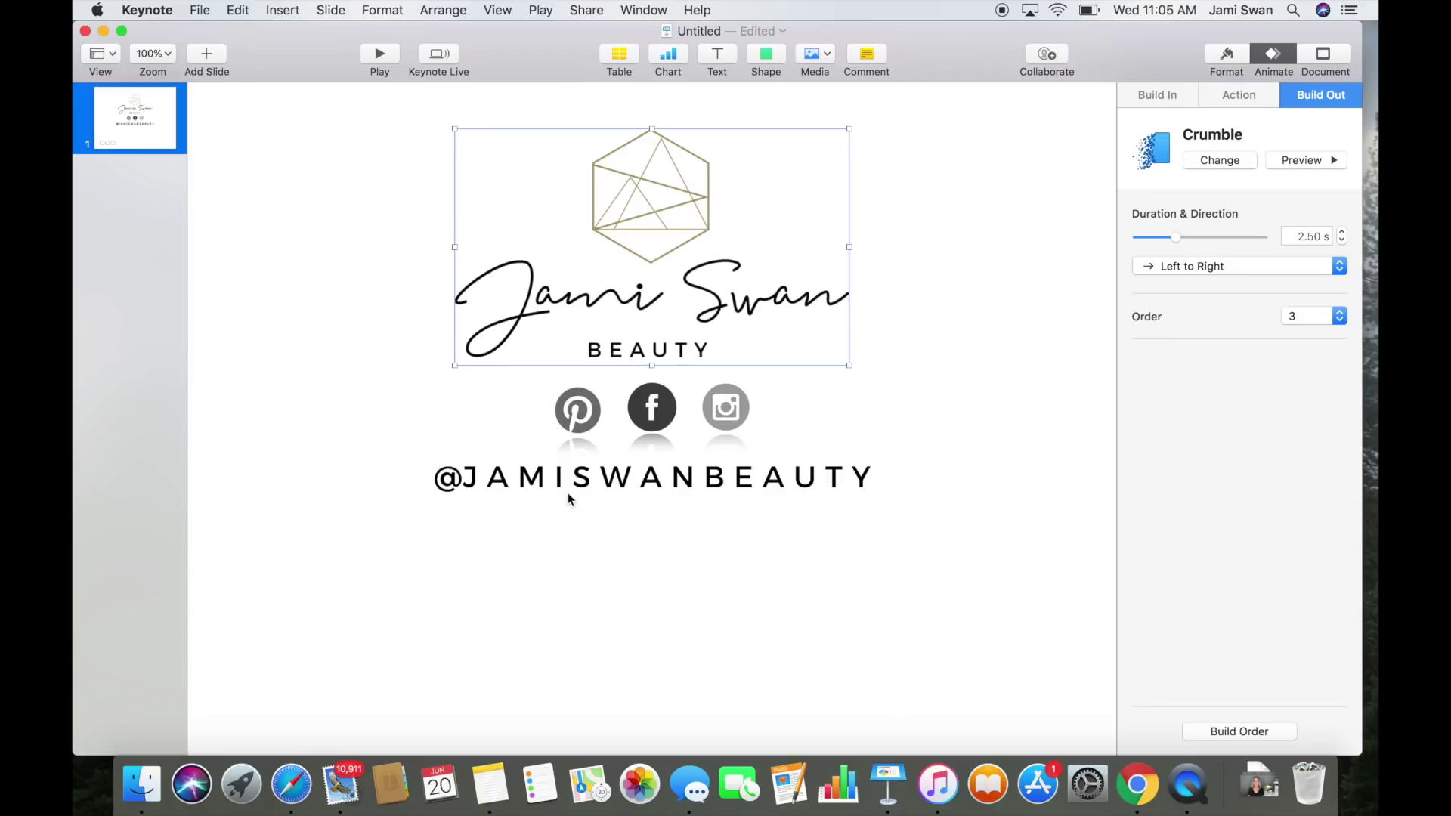
click(566, 473)
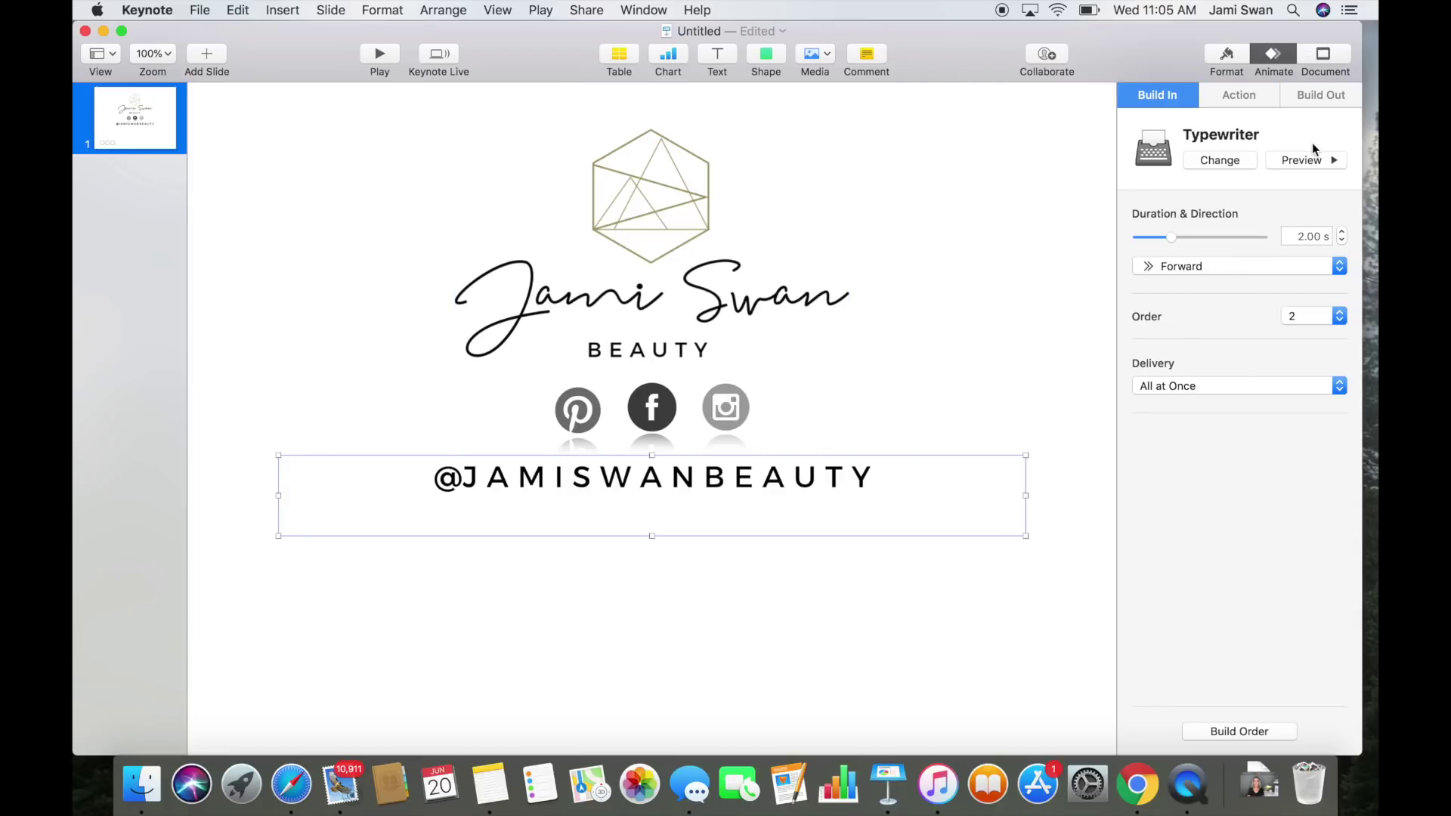
click(1315, 94)
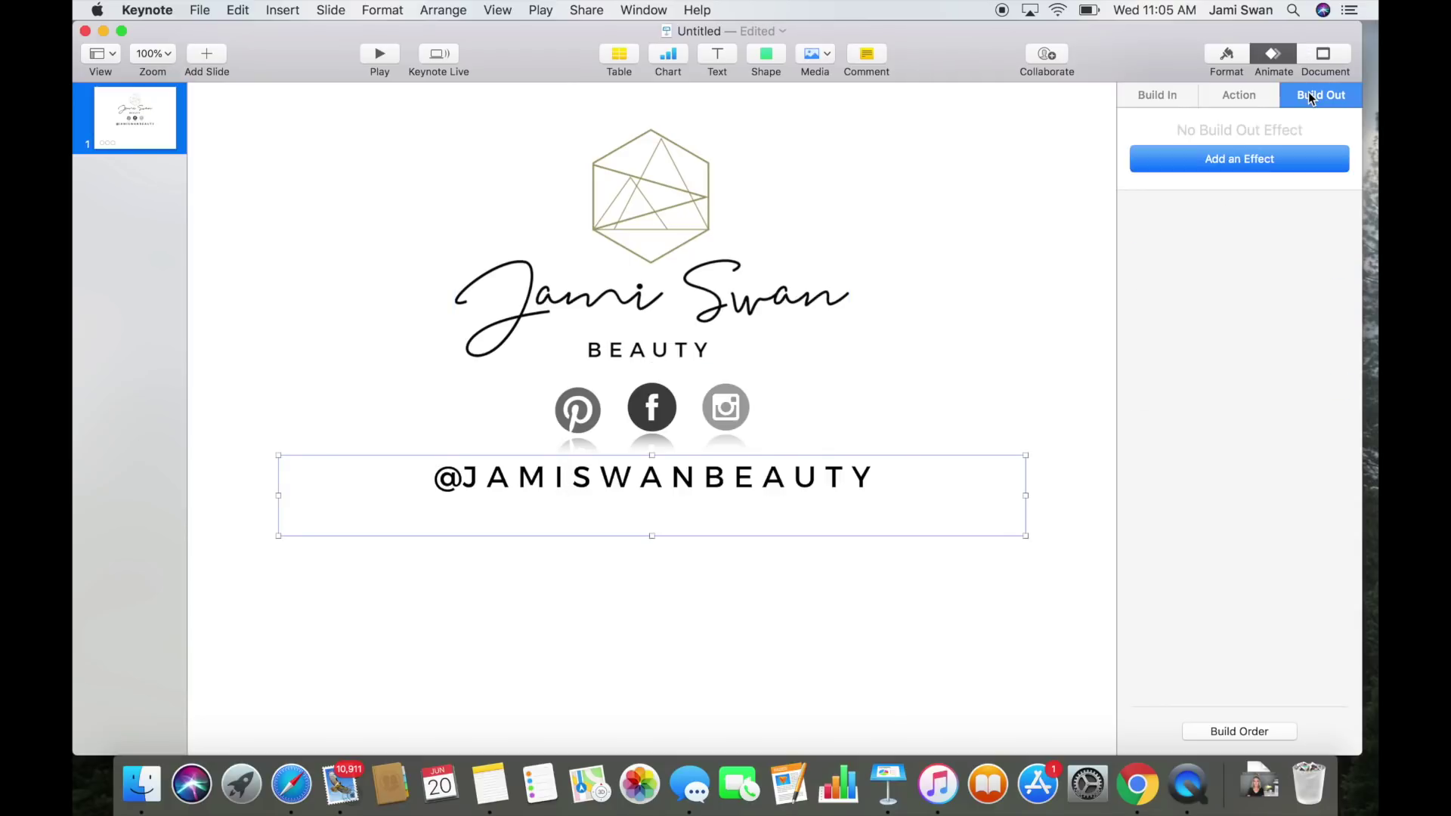
click(1270, 157)
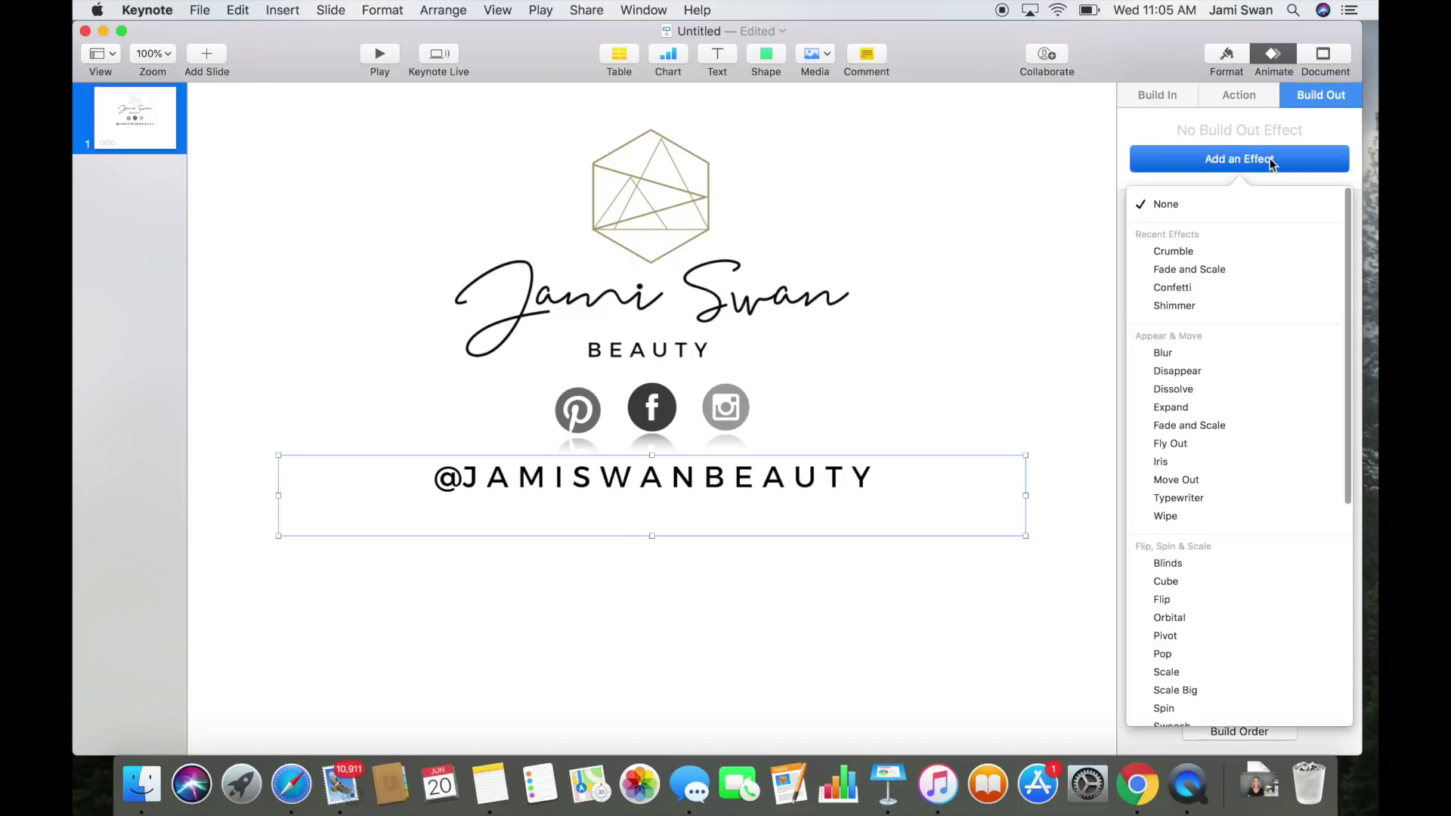
click(1240, 253)
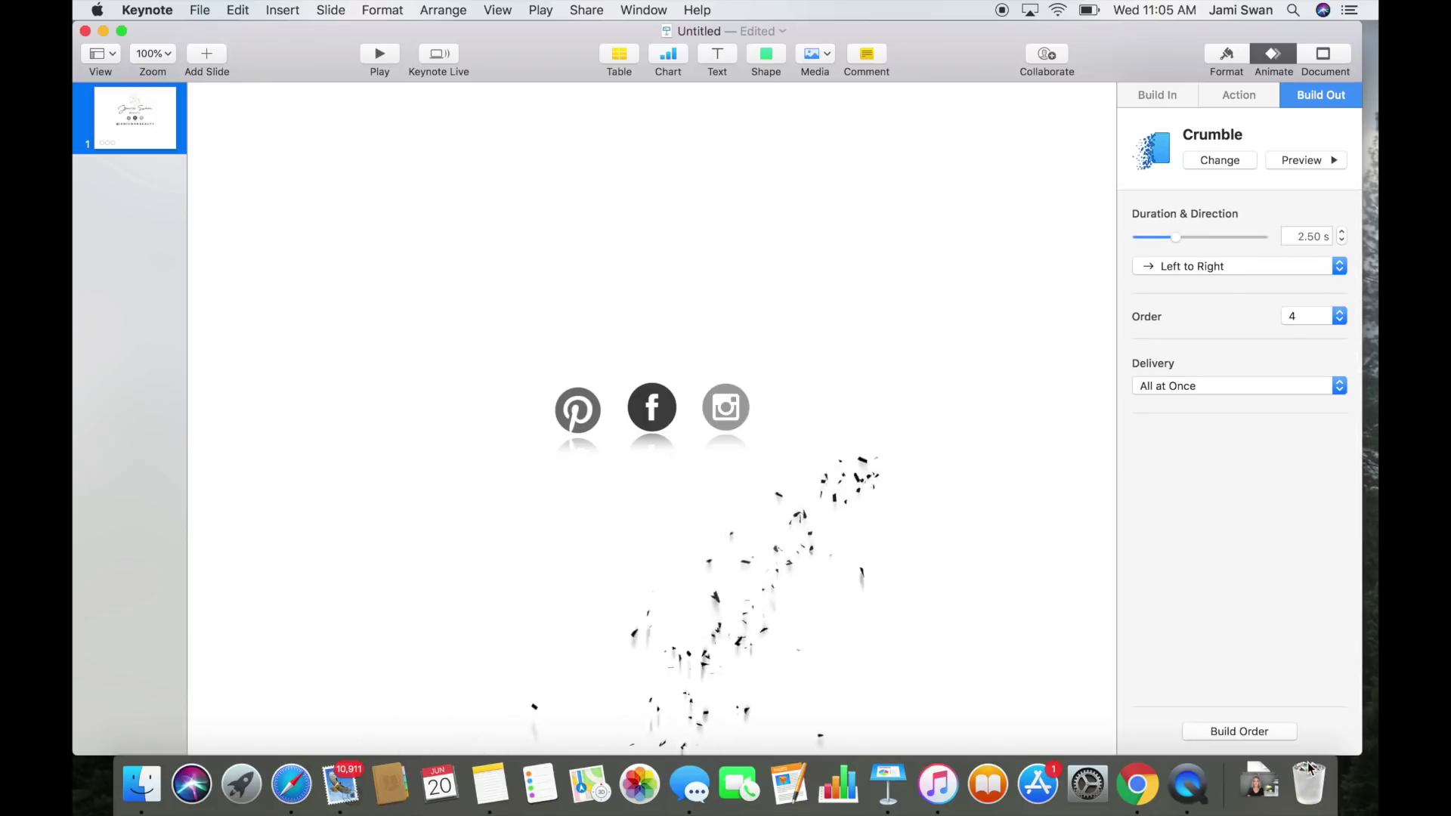
Step: In Build Order, set the logo's Lens Flare to start After Transition
click(1249, 730)
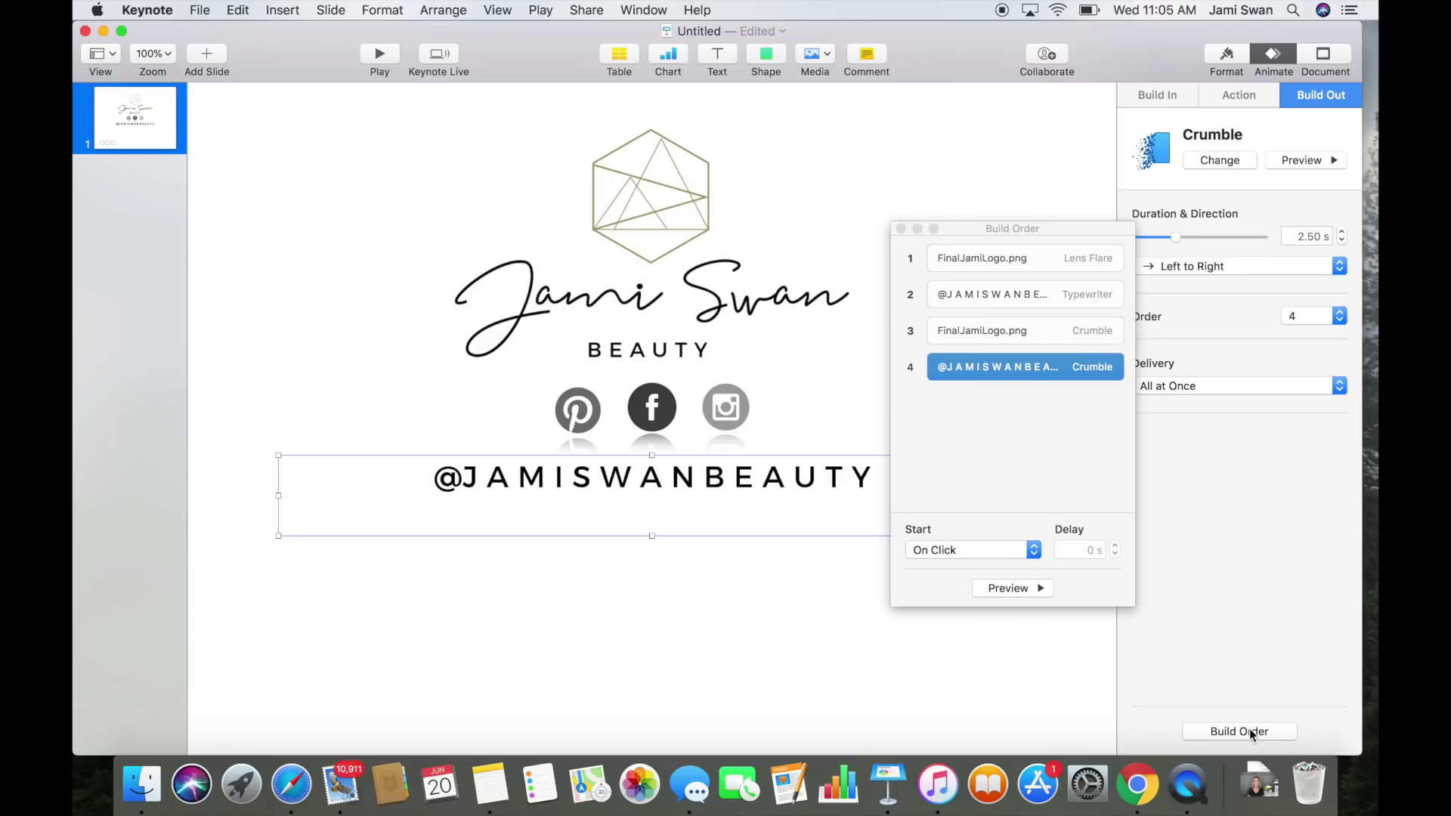
click(994, 260)
click(1033, 589)
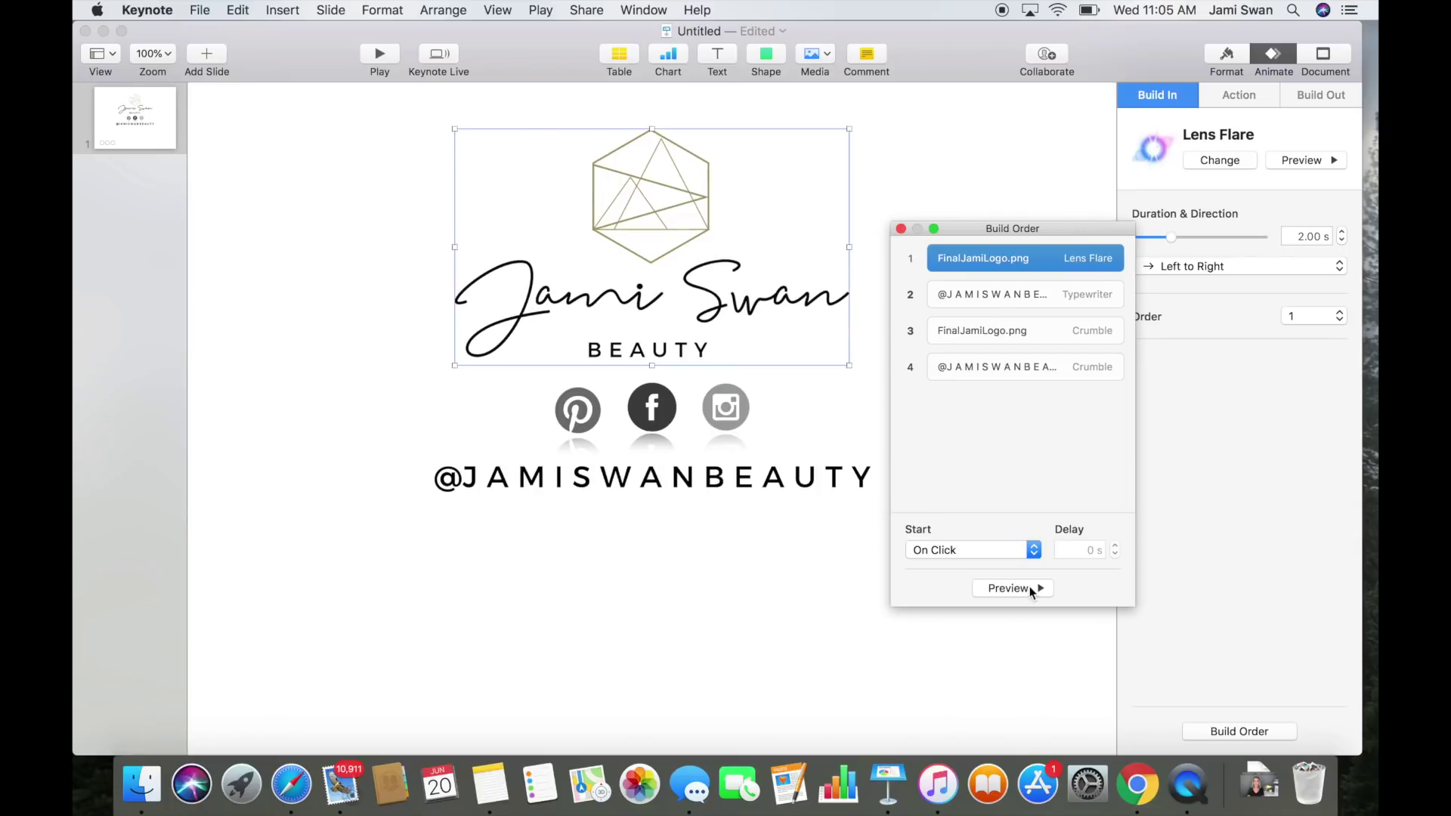
click(1034, 551)
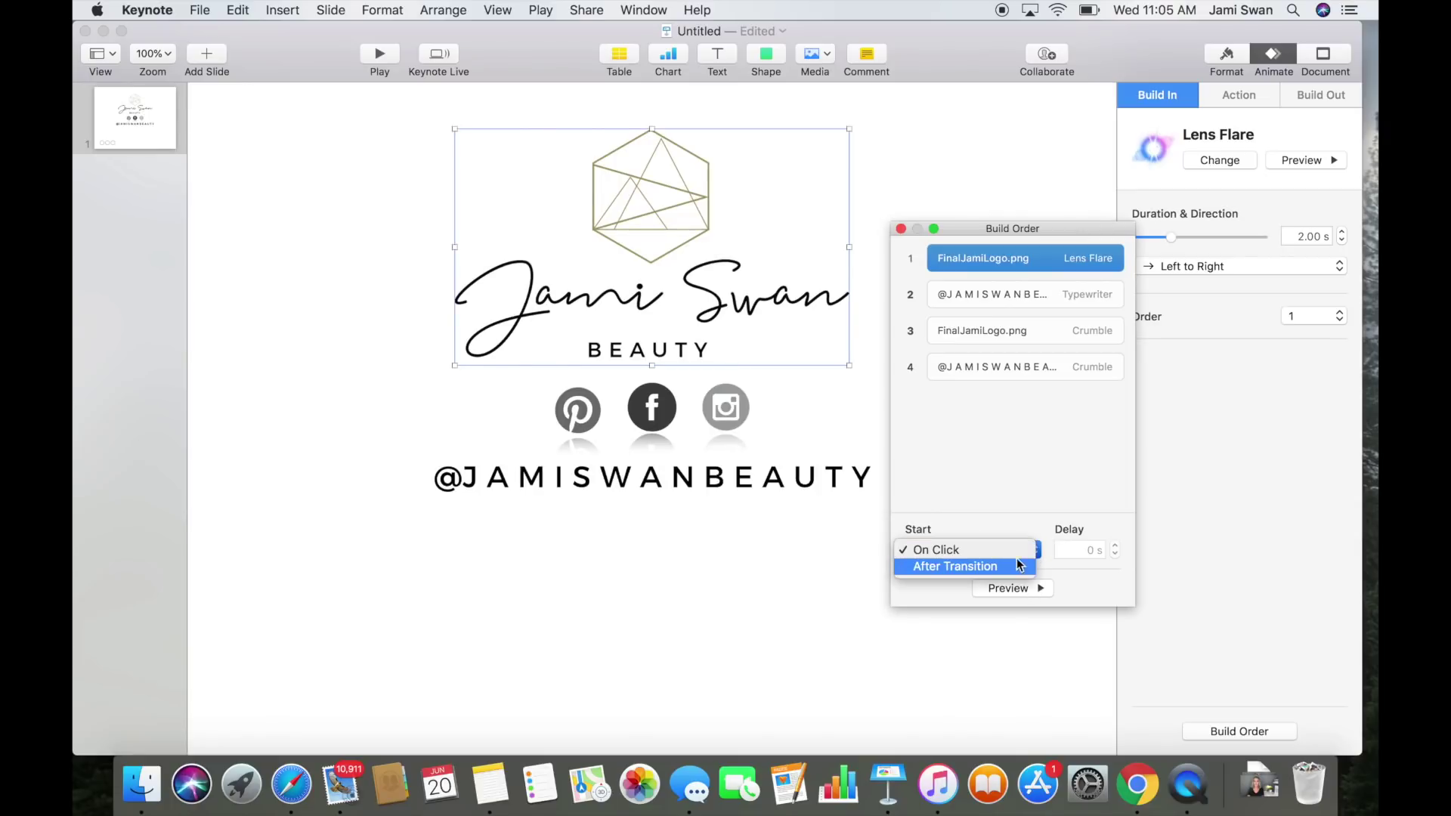
click(1013, 566)
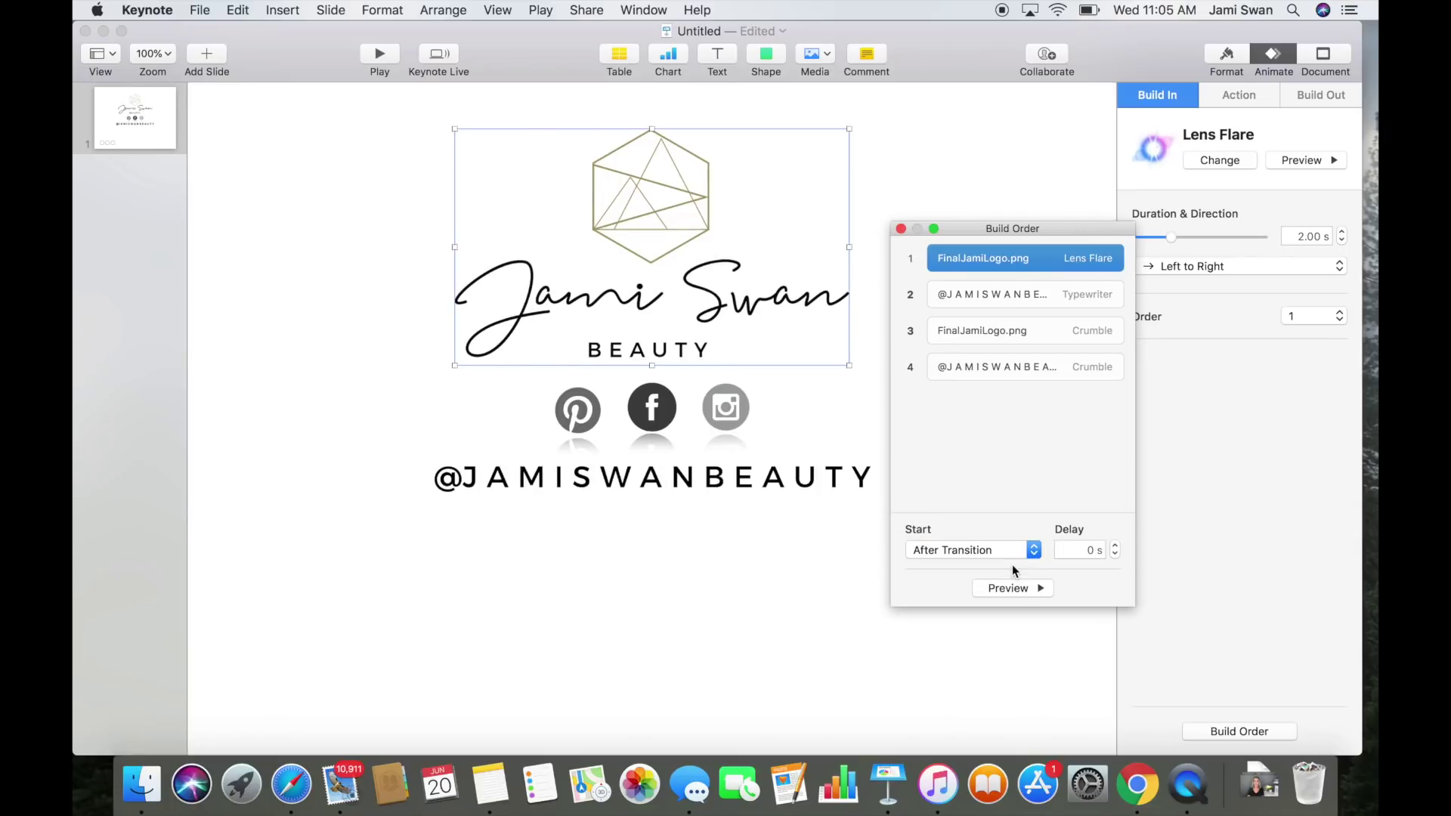
Step: Leave the Typewriter build on click and preview builds 2, 3 and 4
click(981, 292)
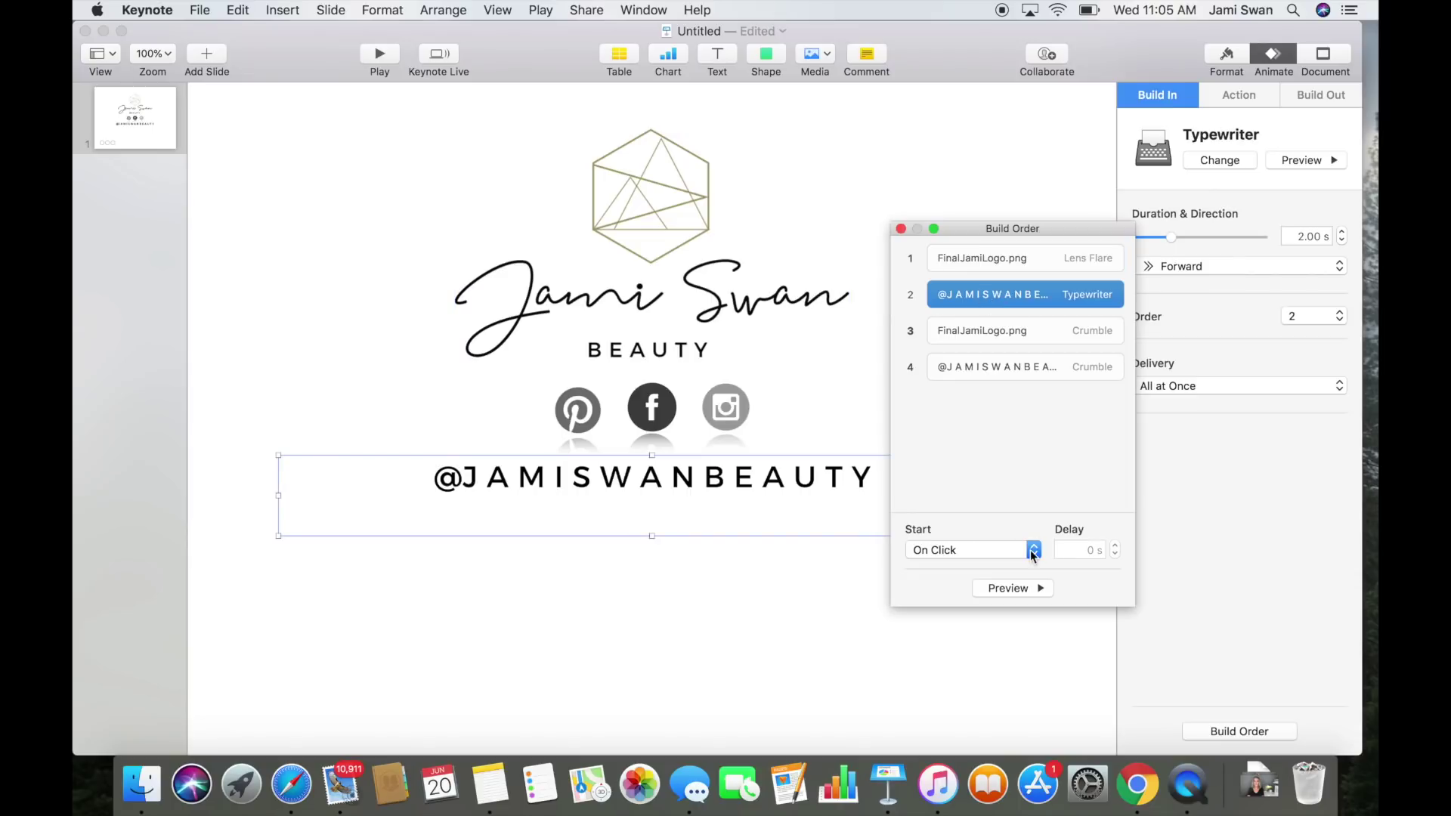
click(1033, 551)
click(1028, 484)
click(1010, 588)
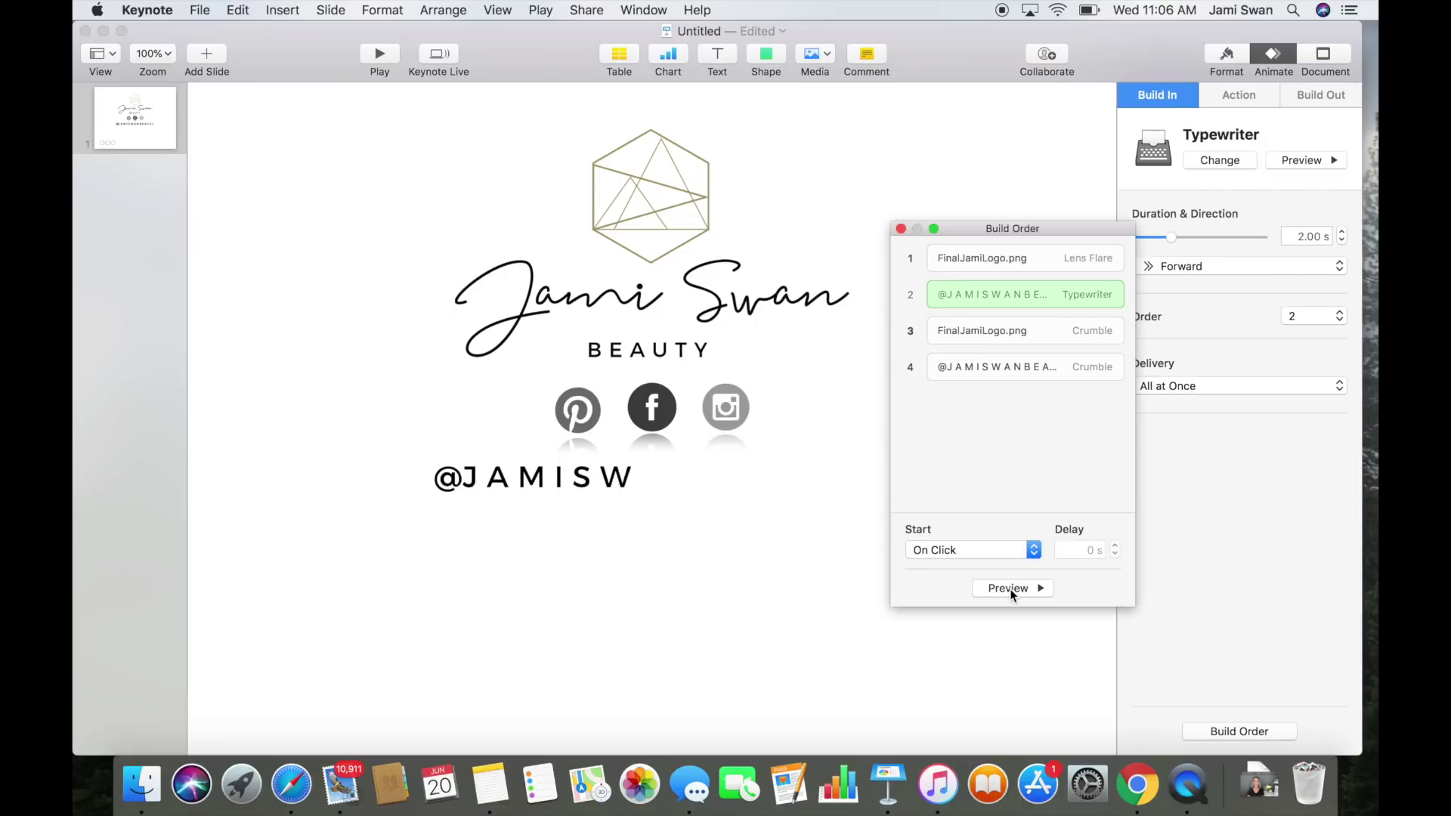
click(978, 326)
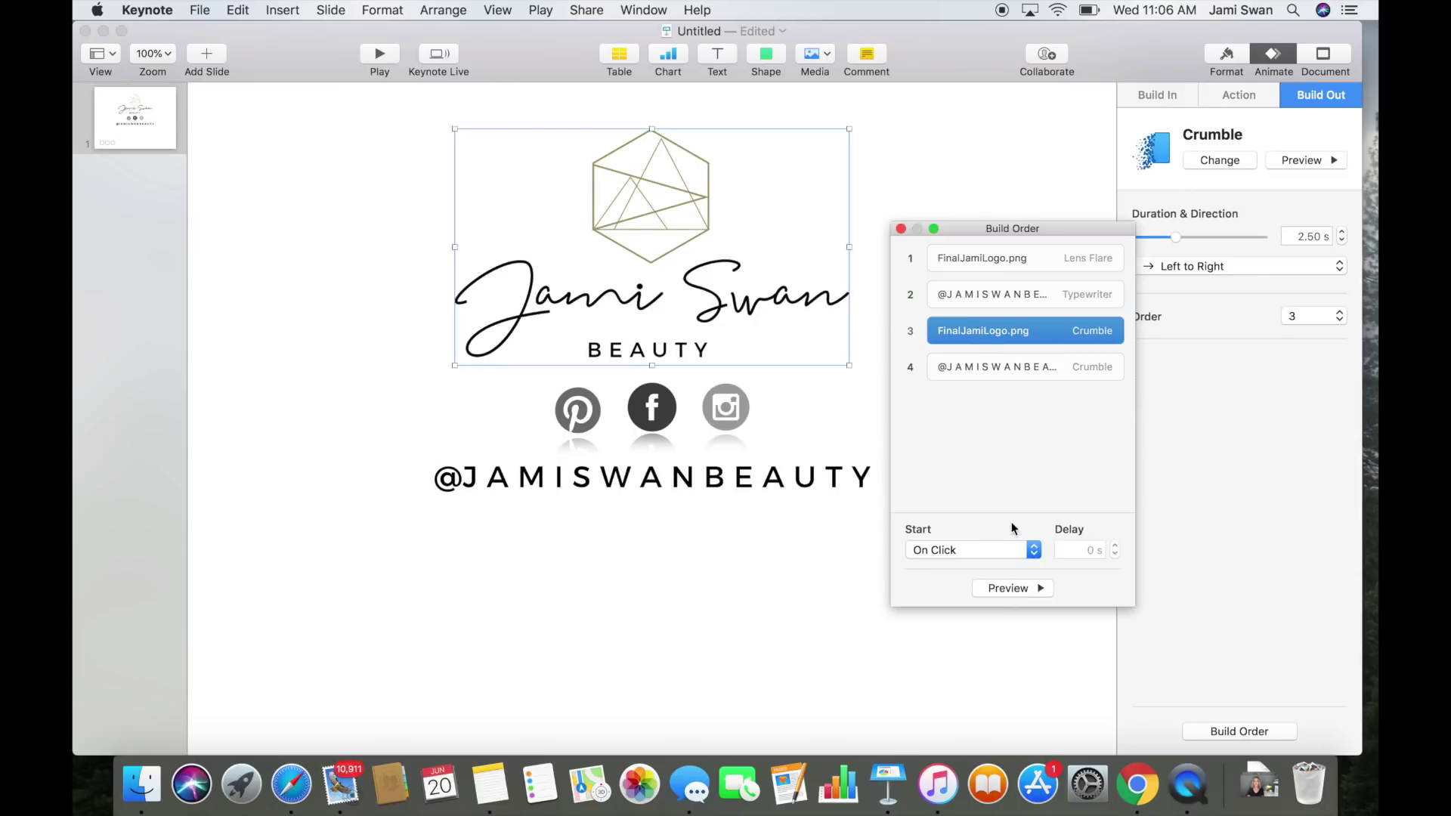
click(1005, 588)
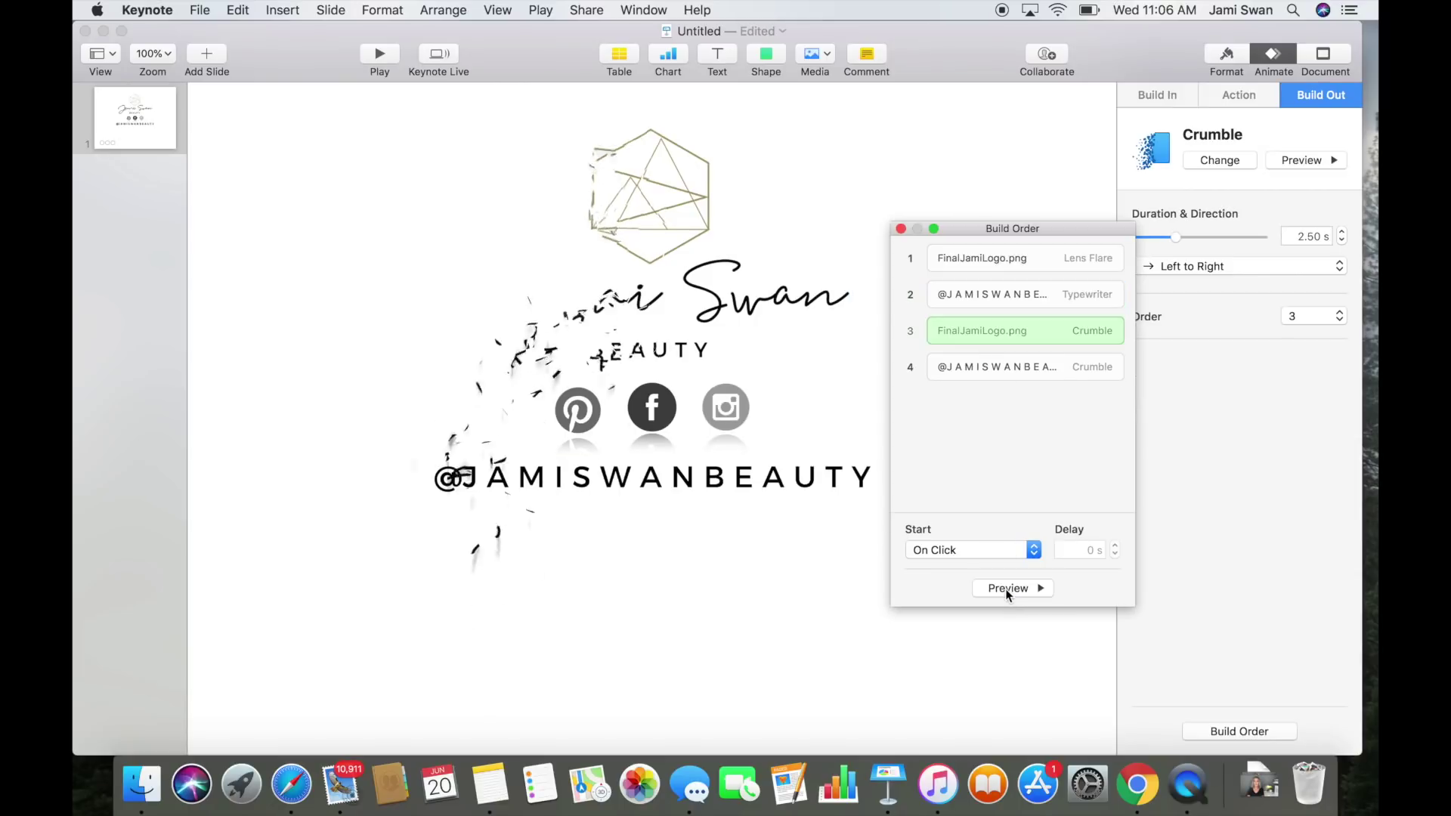
click(998, 367)
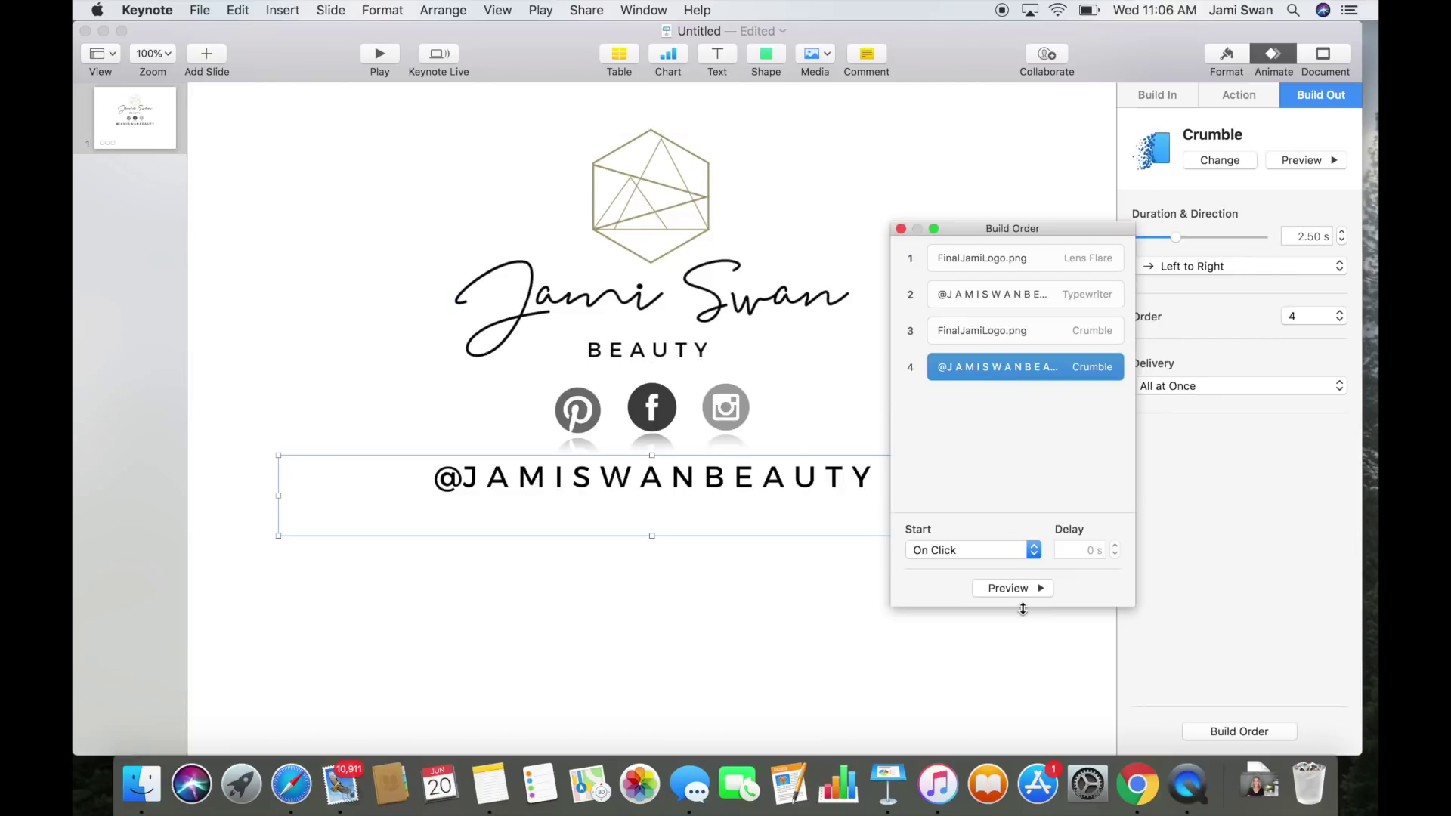
click(1018, 596)
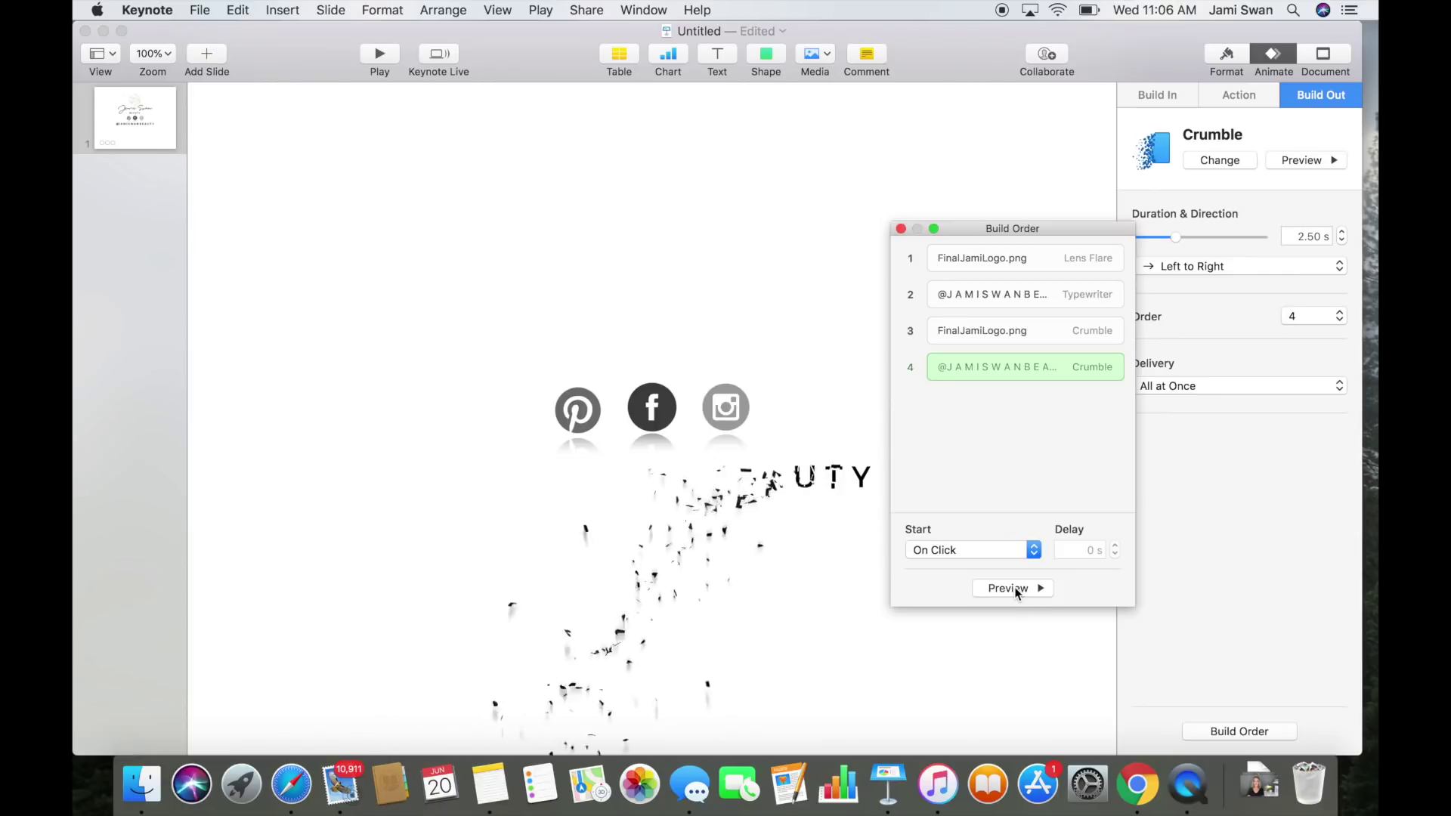
Step: Confirm the logo's Lens Flare build still starts After Transition
click(965, 260)
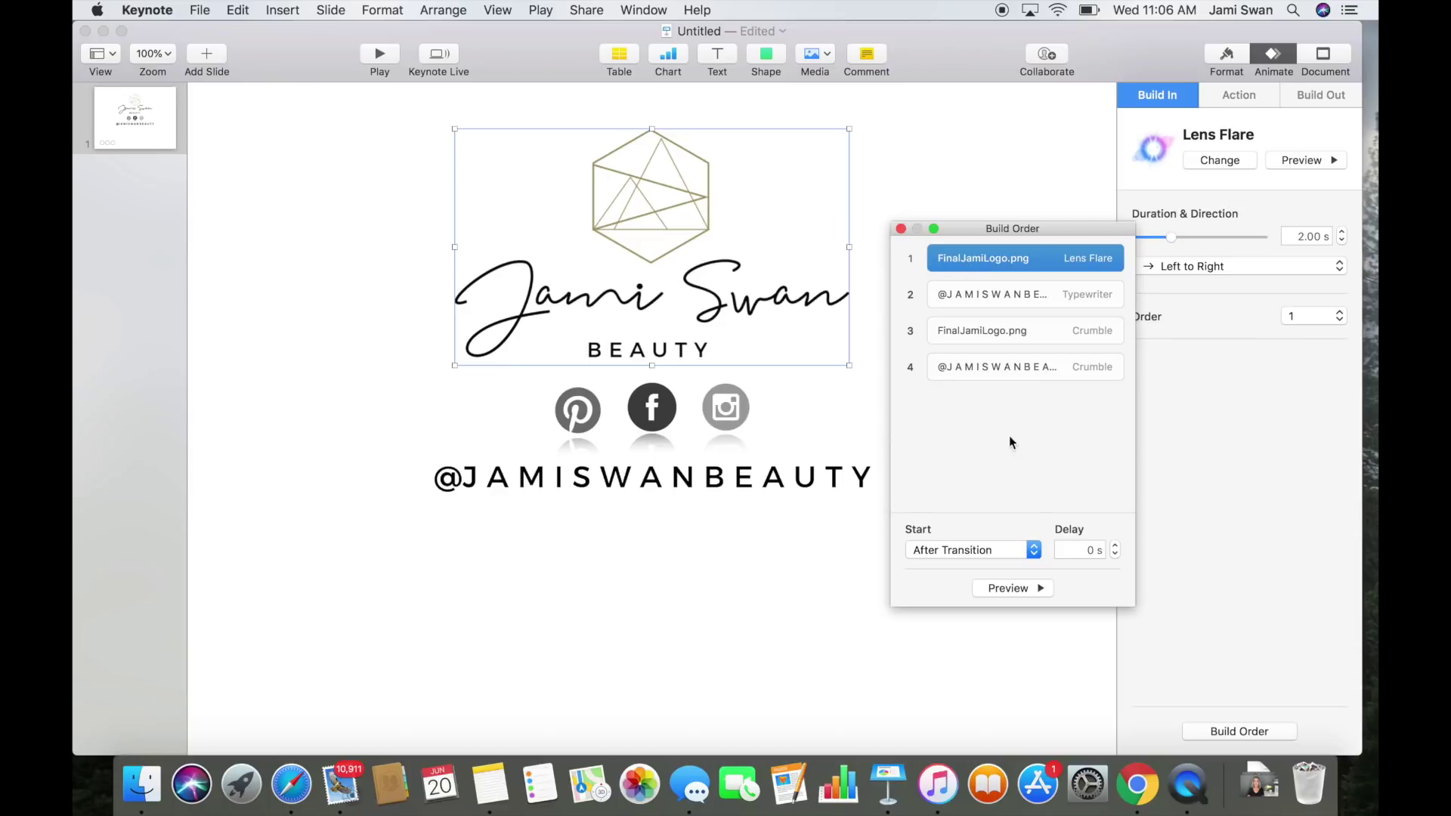
click(1033, 552)
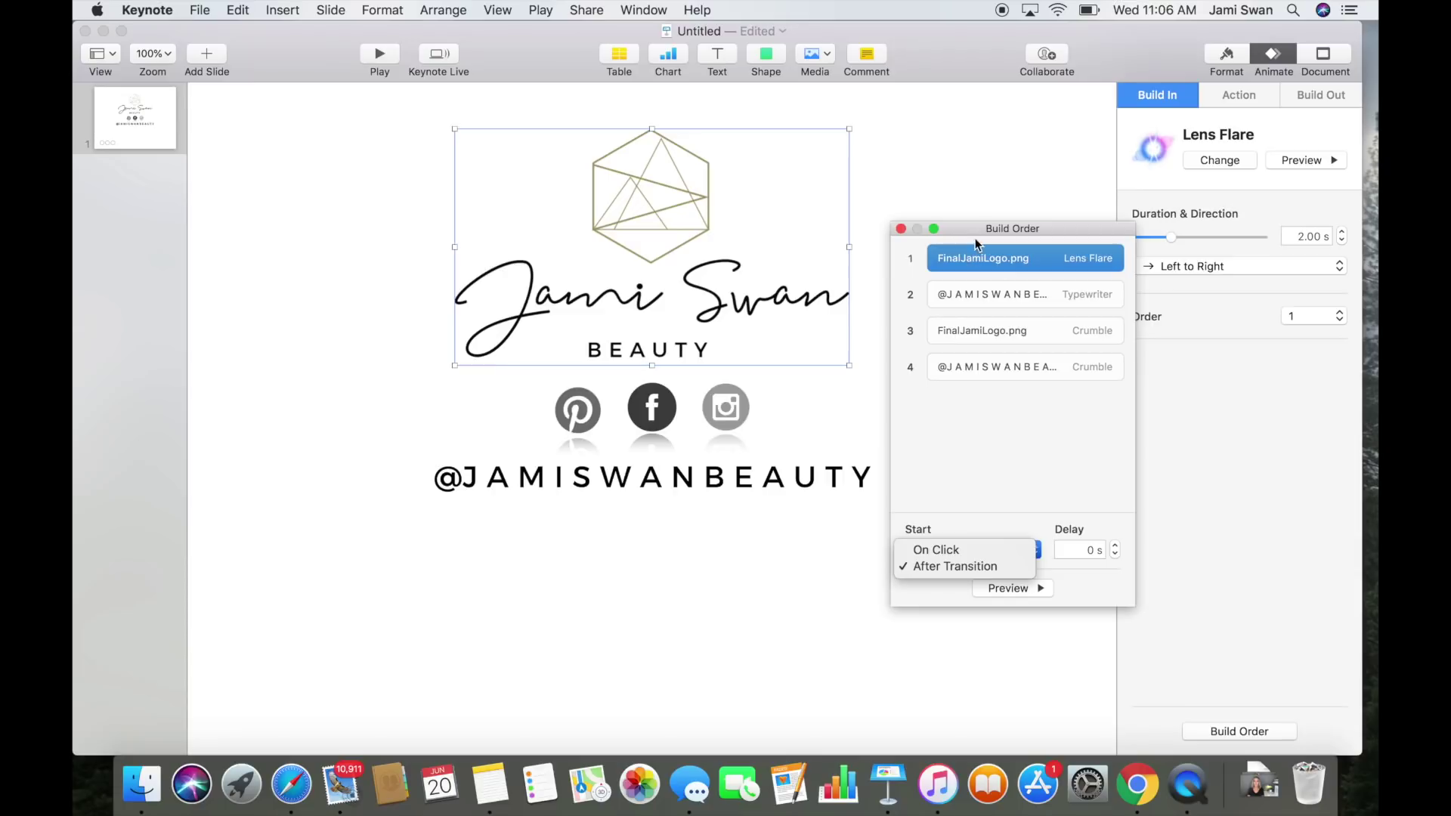
click(986, 303)
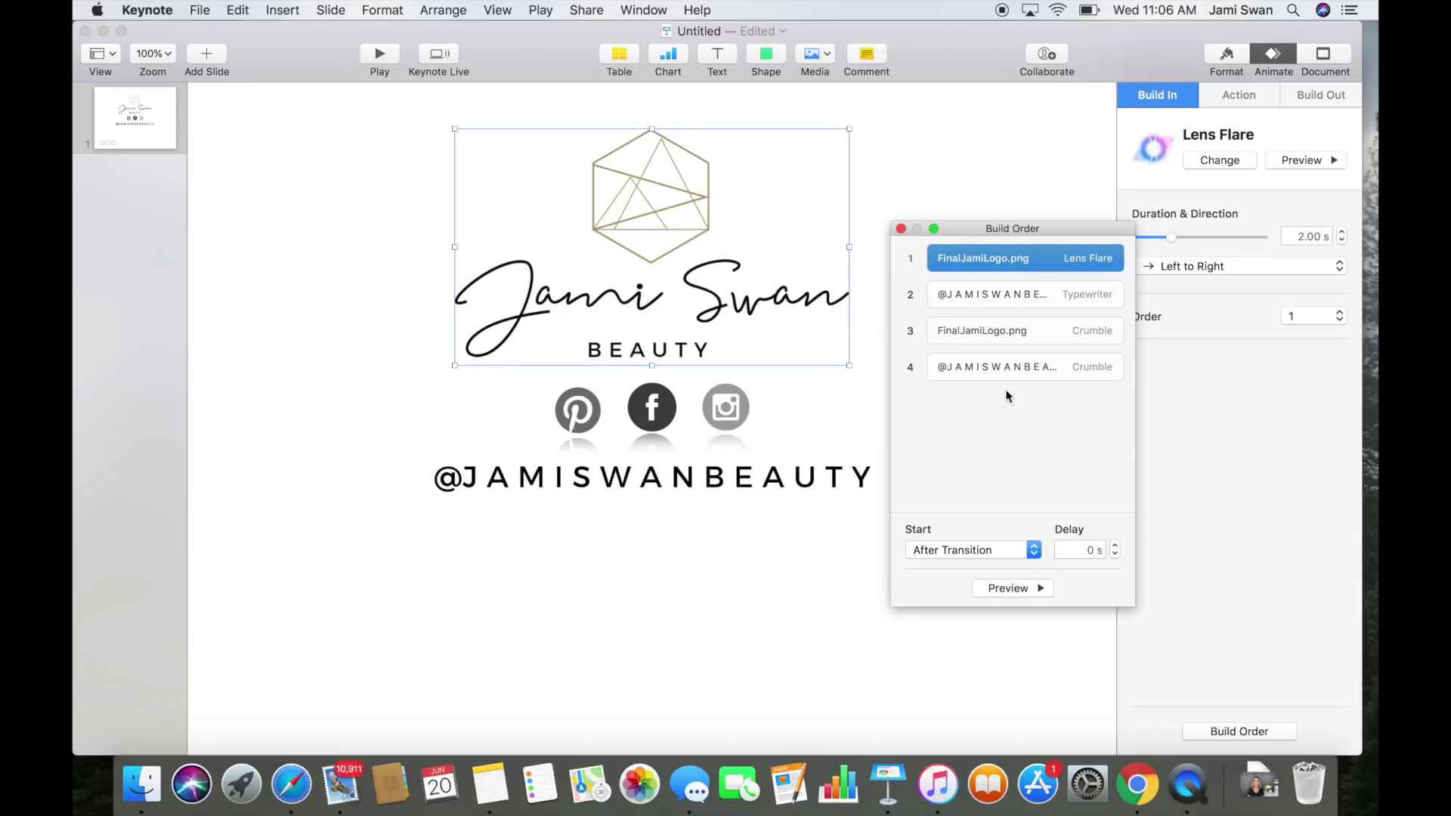
click(1034, 551)
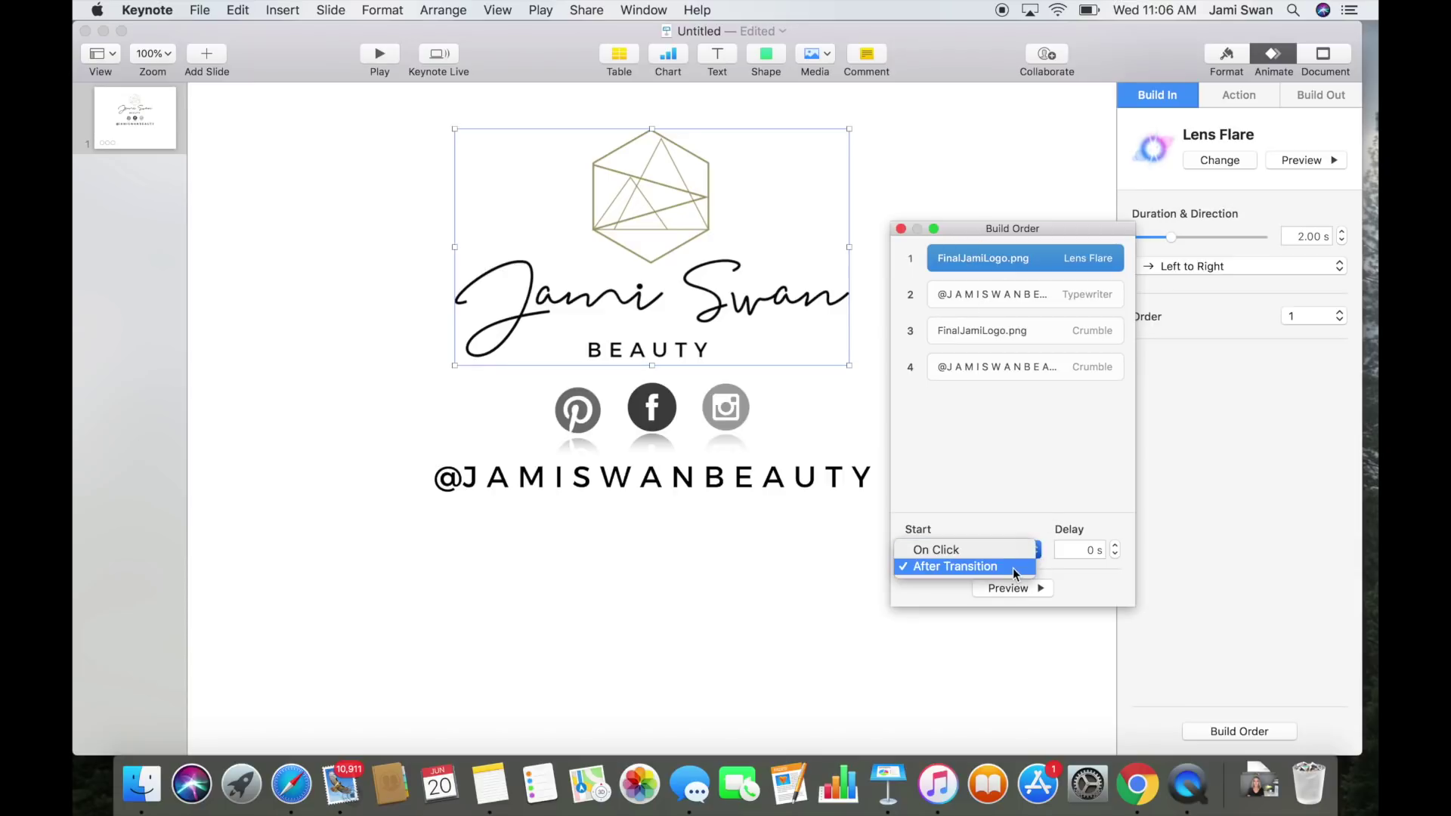
click(1013, 567)
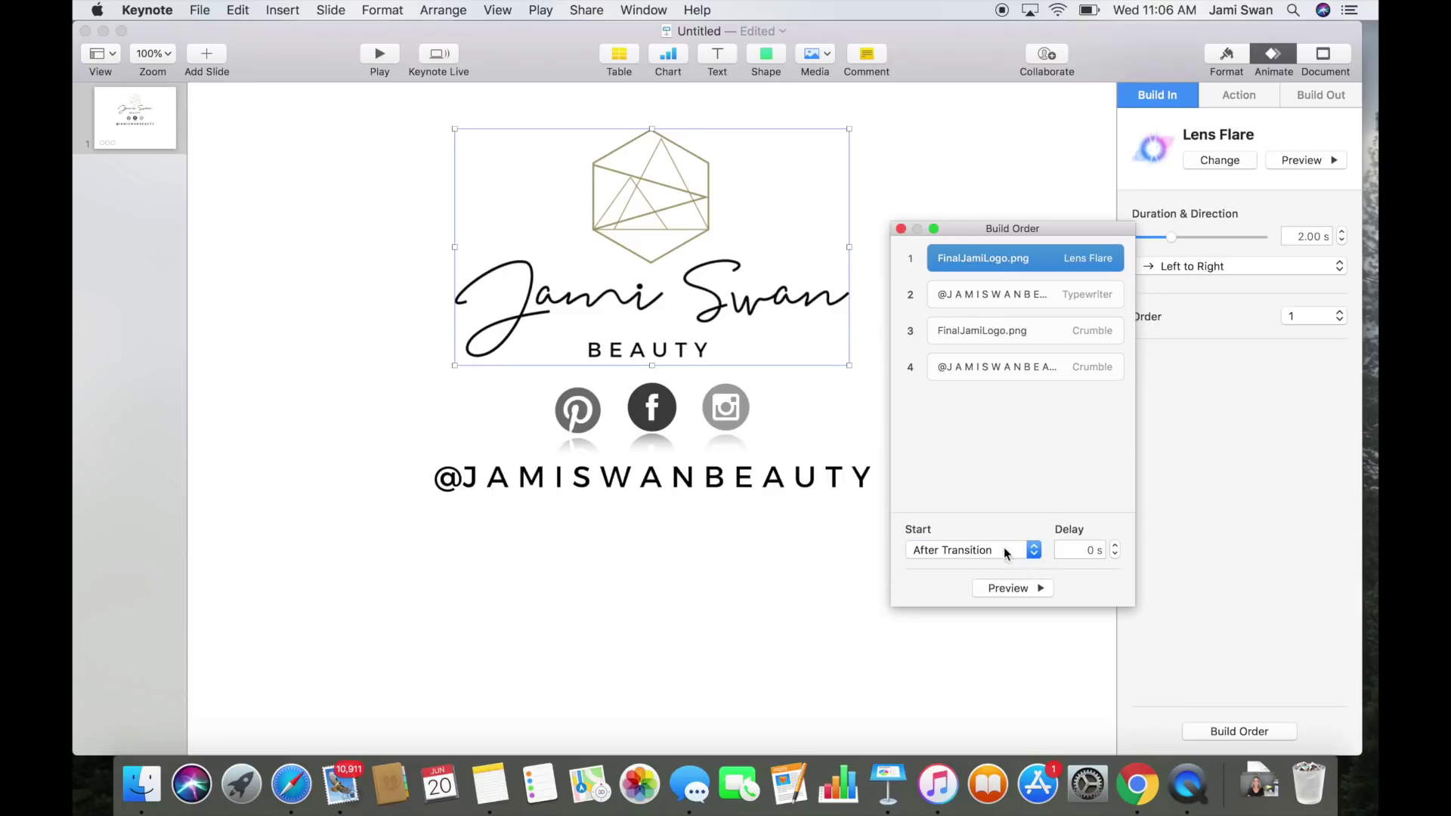
Step: Set the logo crumble to After Build 2 and the handle crumble to With Build 3
click(990, 333)
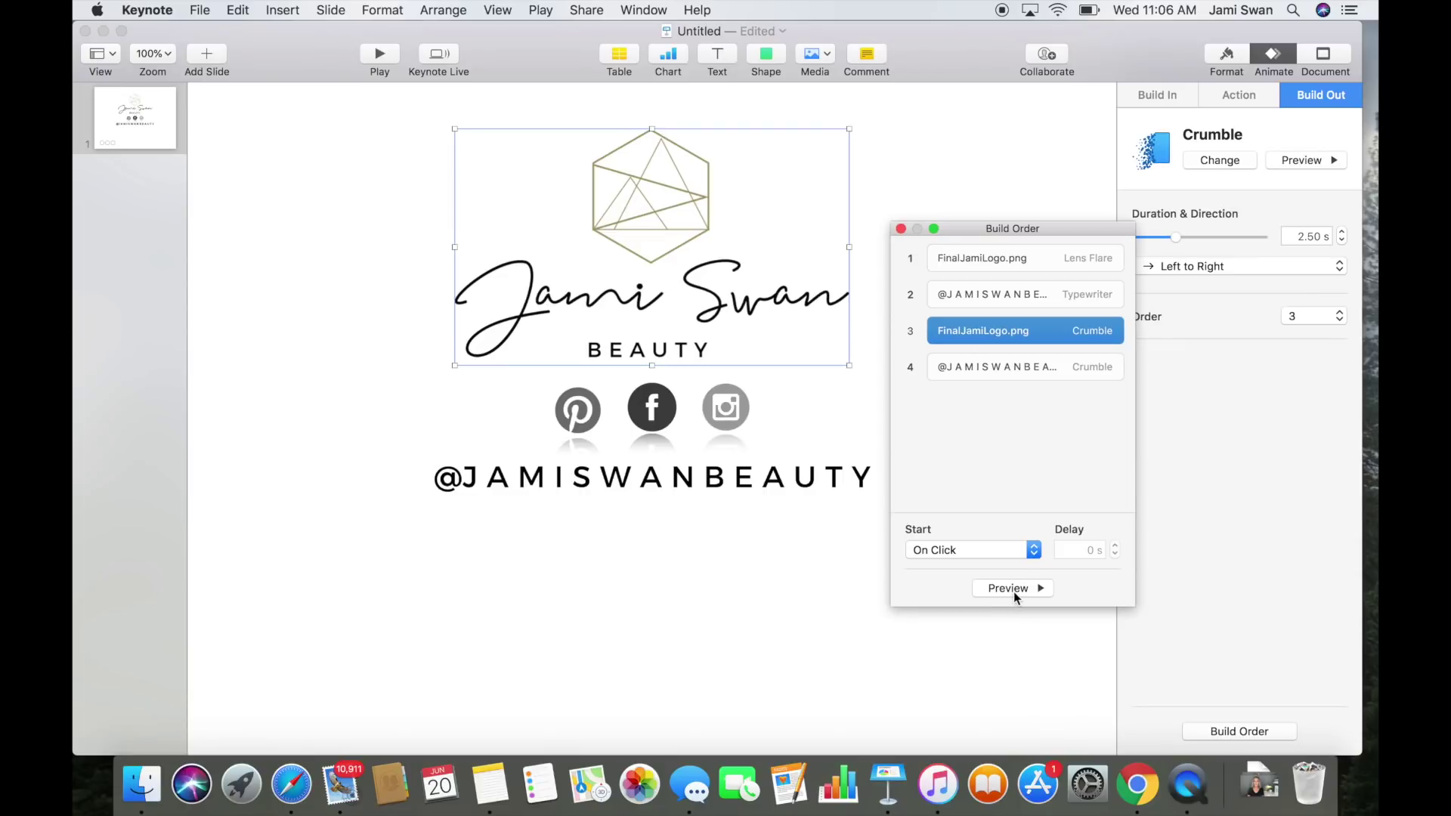
click(1033, 550)
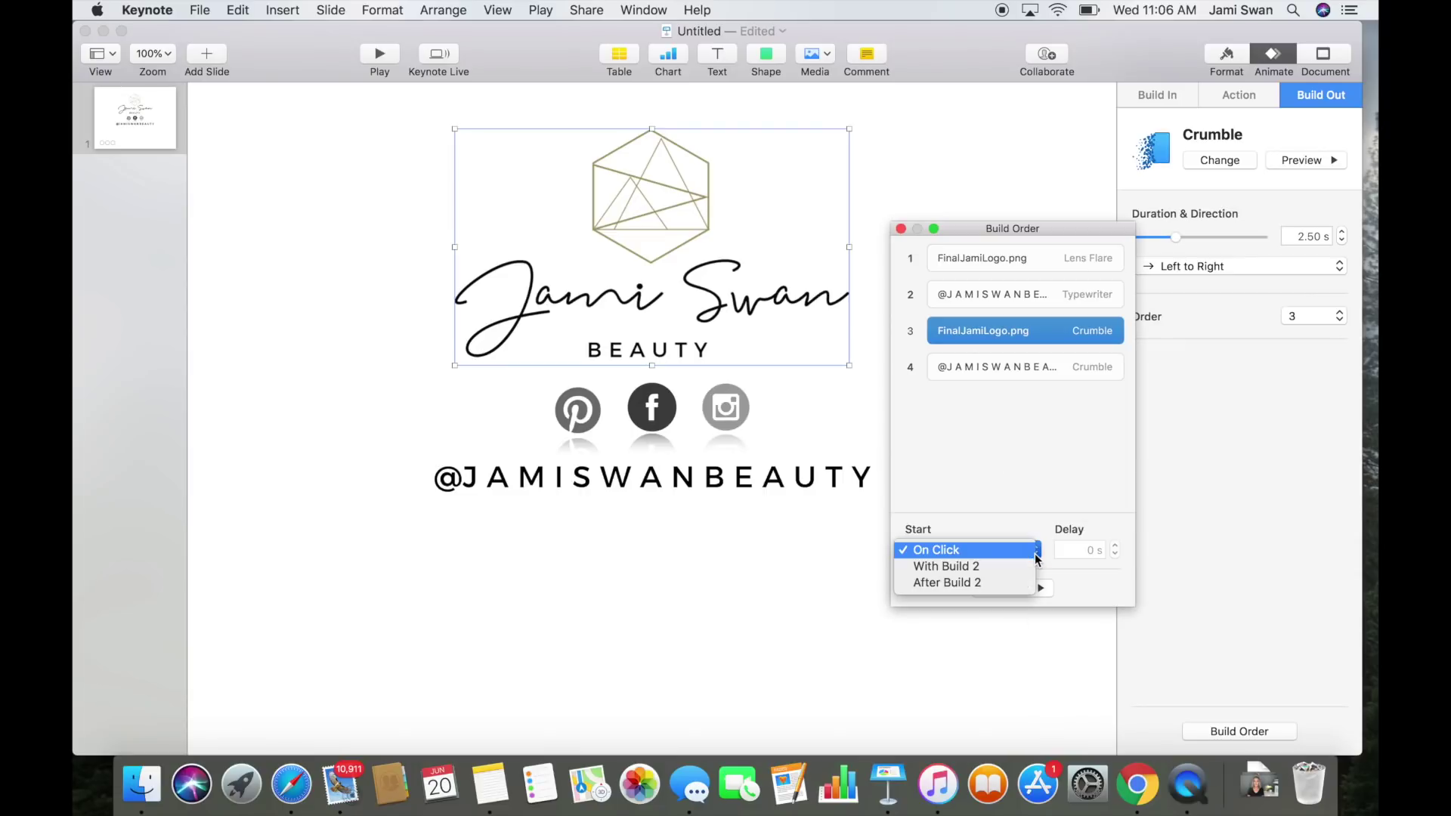
click(1000, 582)
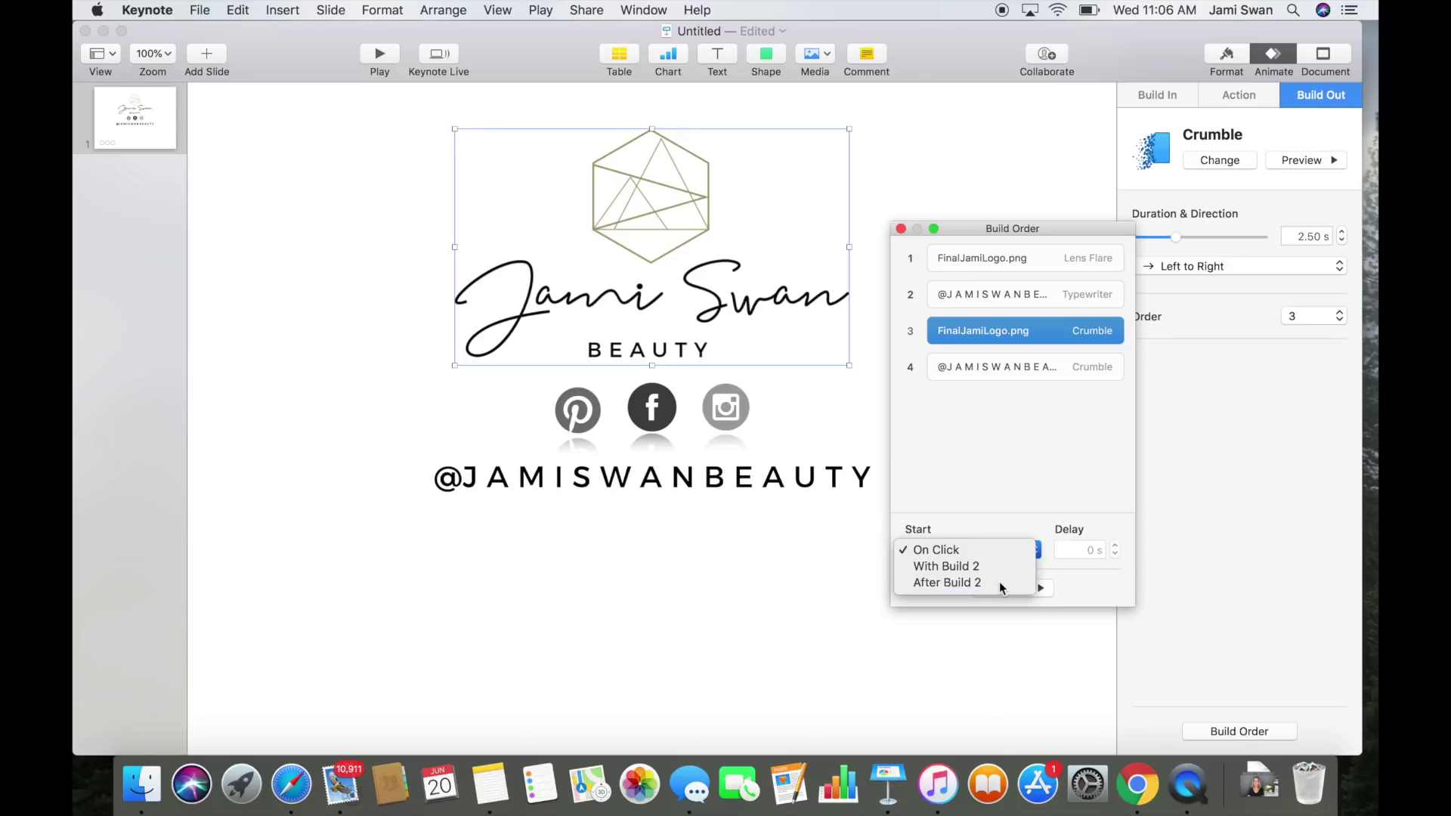
click(1020, 358)
click(1033, 550)
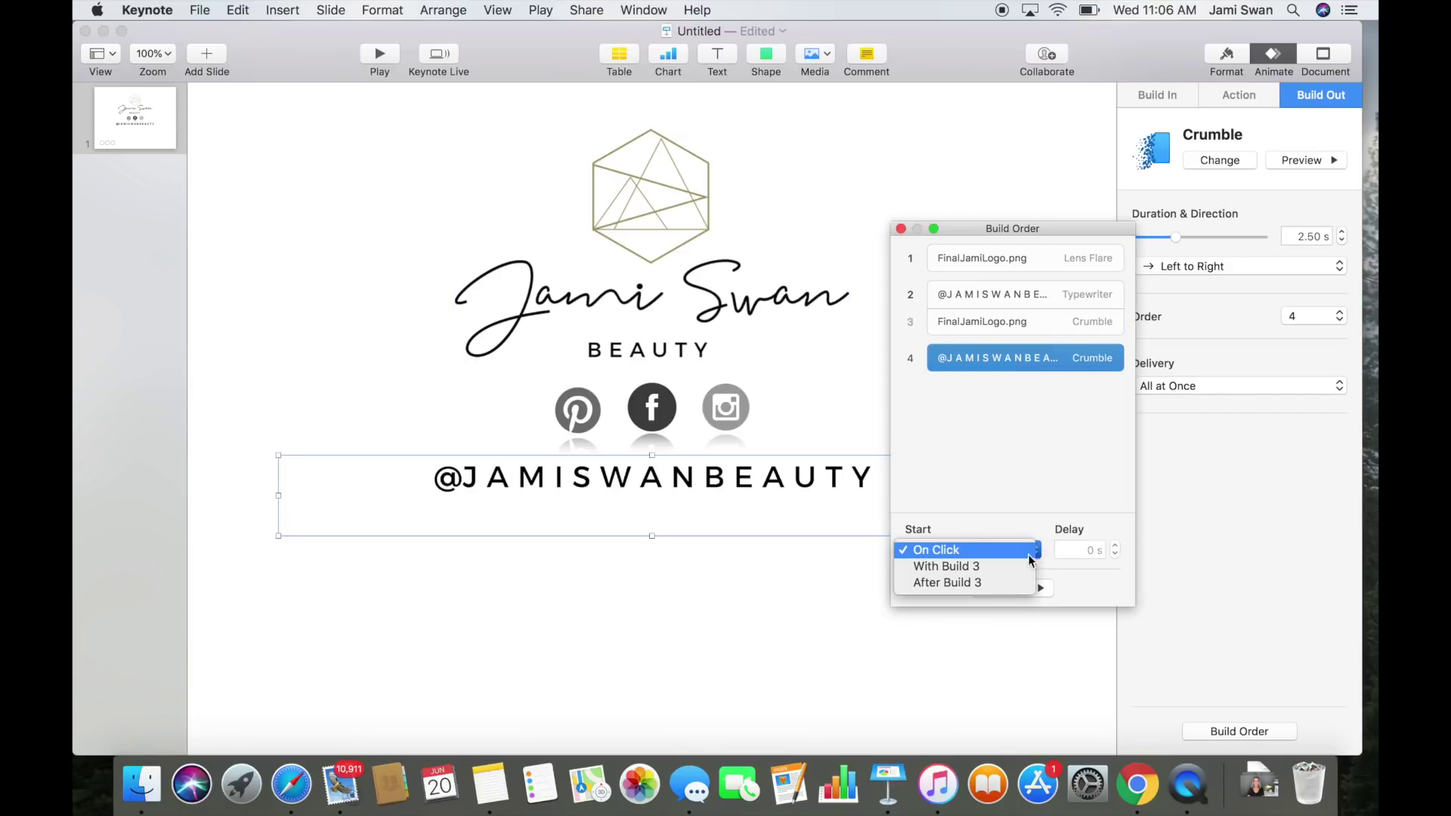
click(1005, 567)
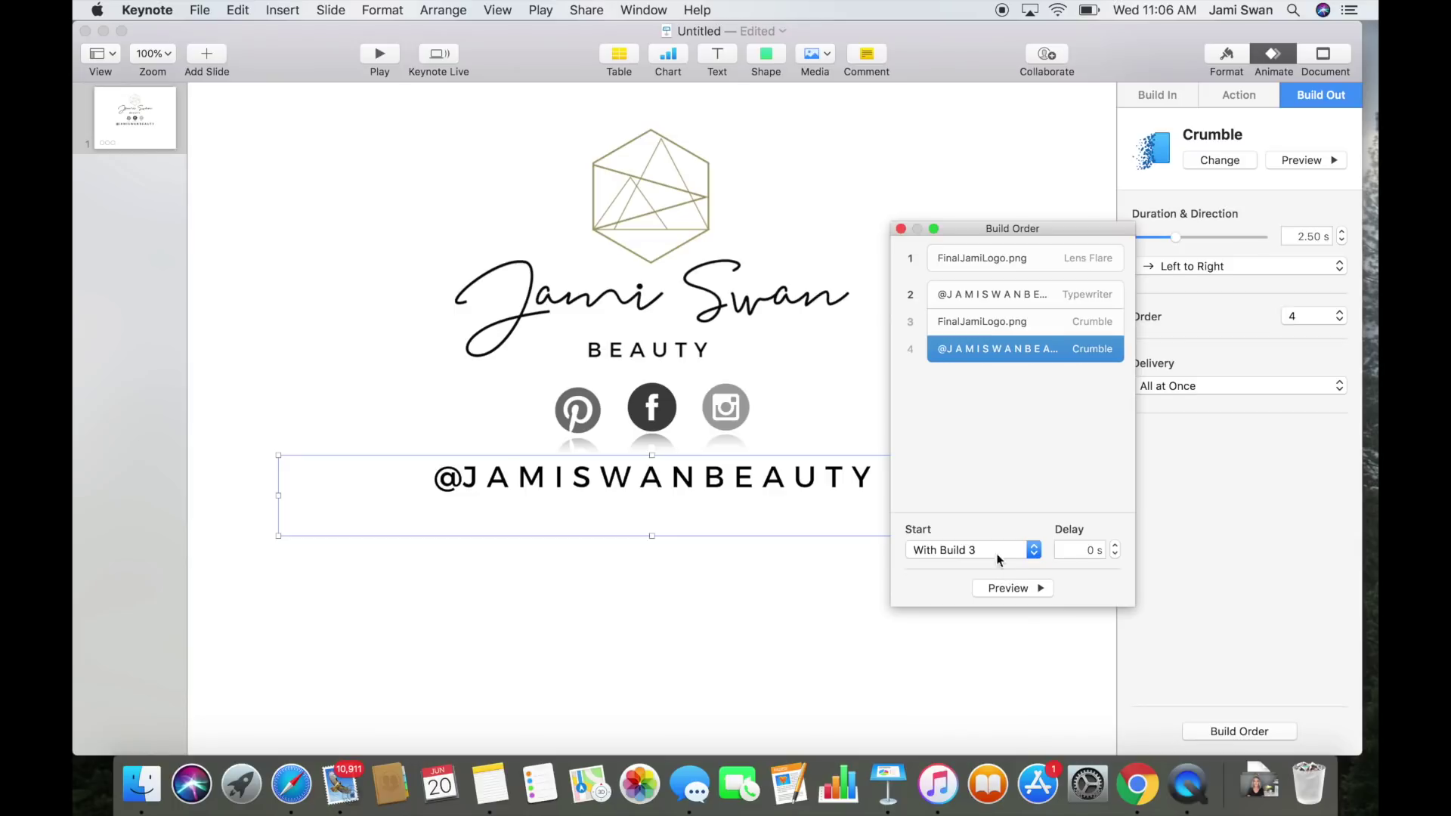
Step: Set the Typewriter build to After Build 1 and preview the whole sequence
click(995, 255)
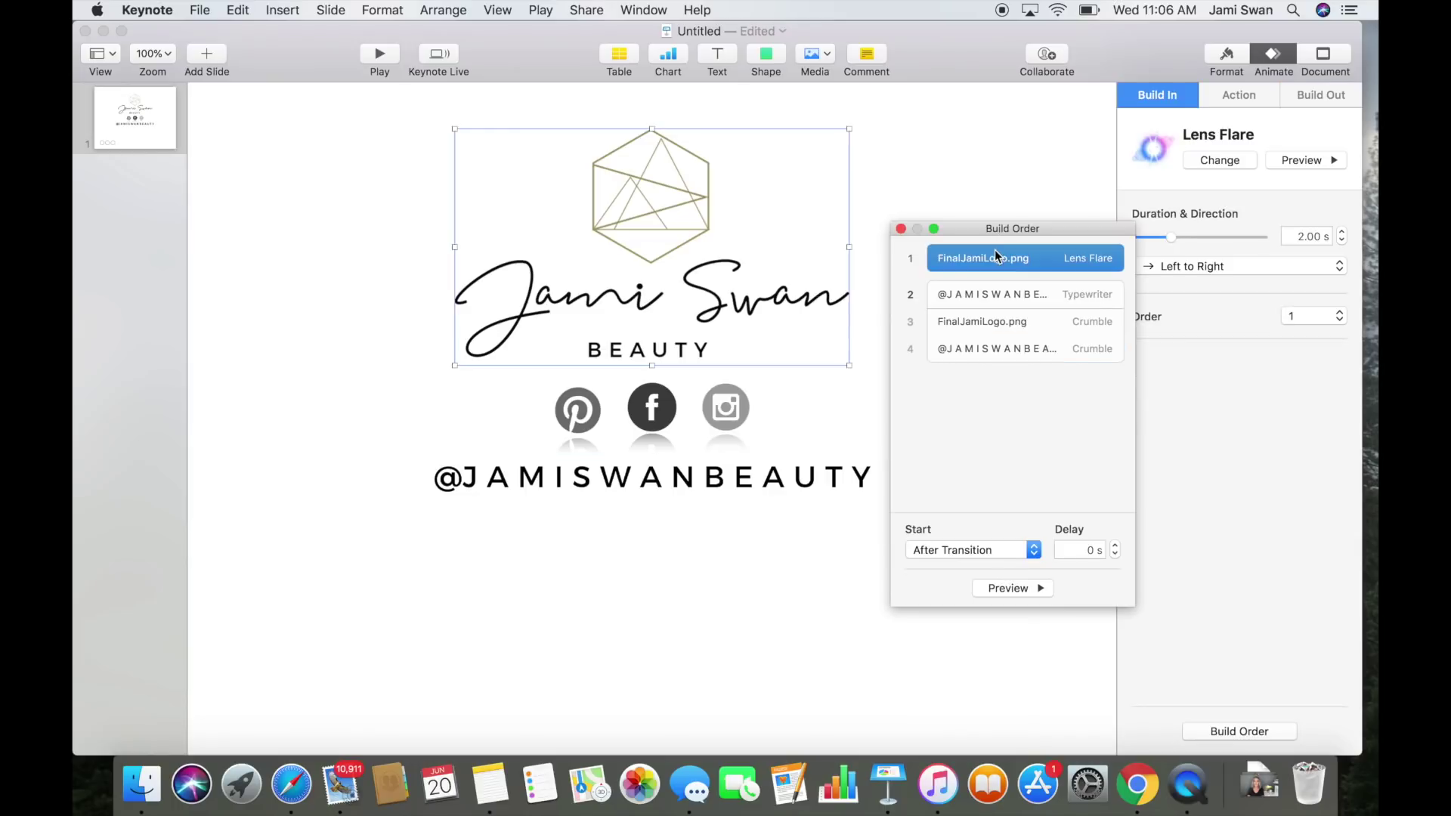
click(994, 589)
click(1033, 551)
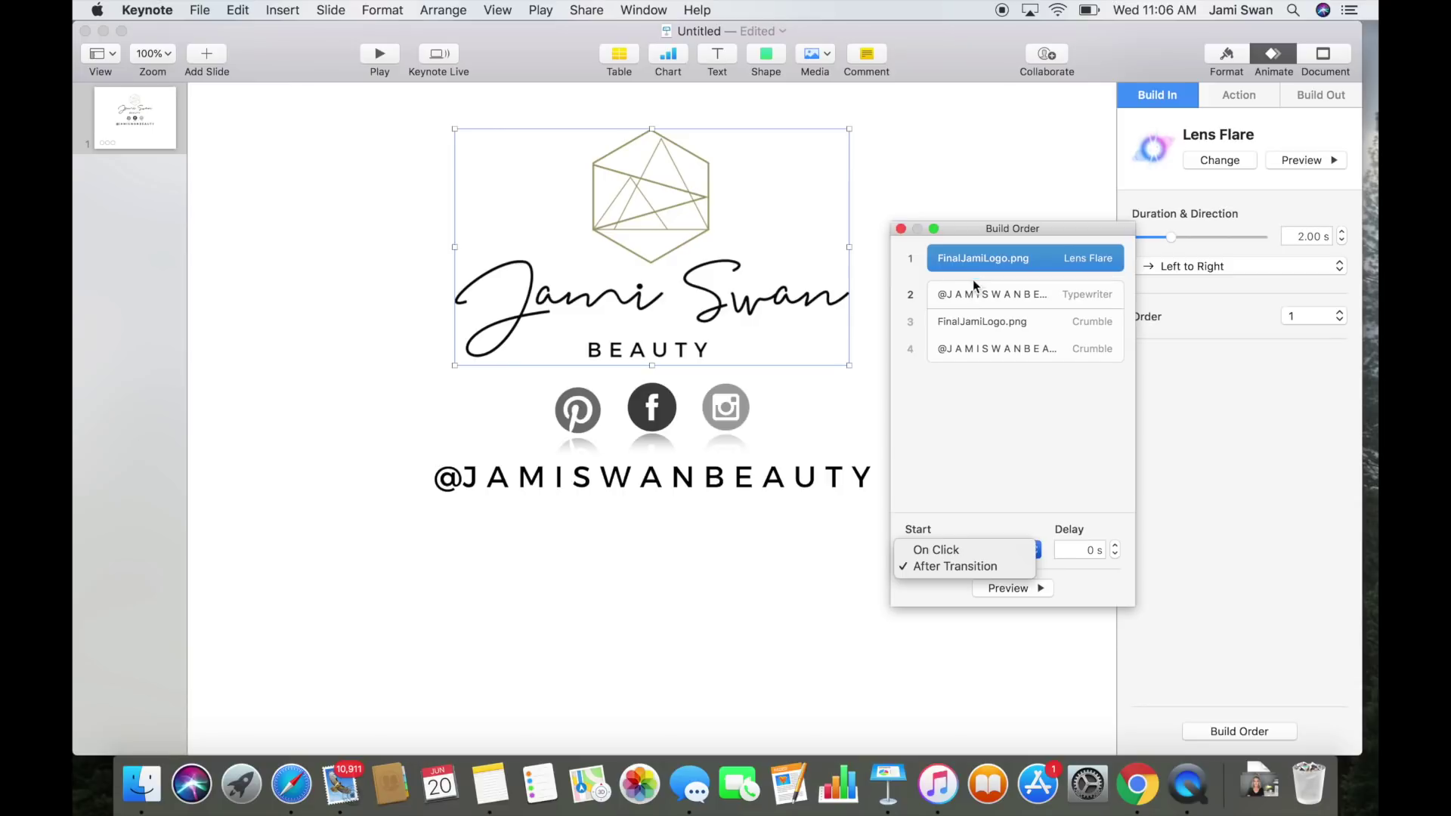
click(1040, 558)
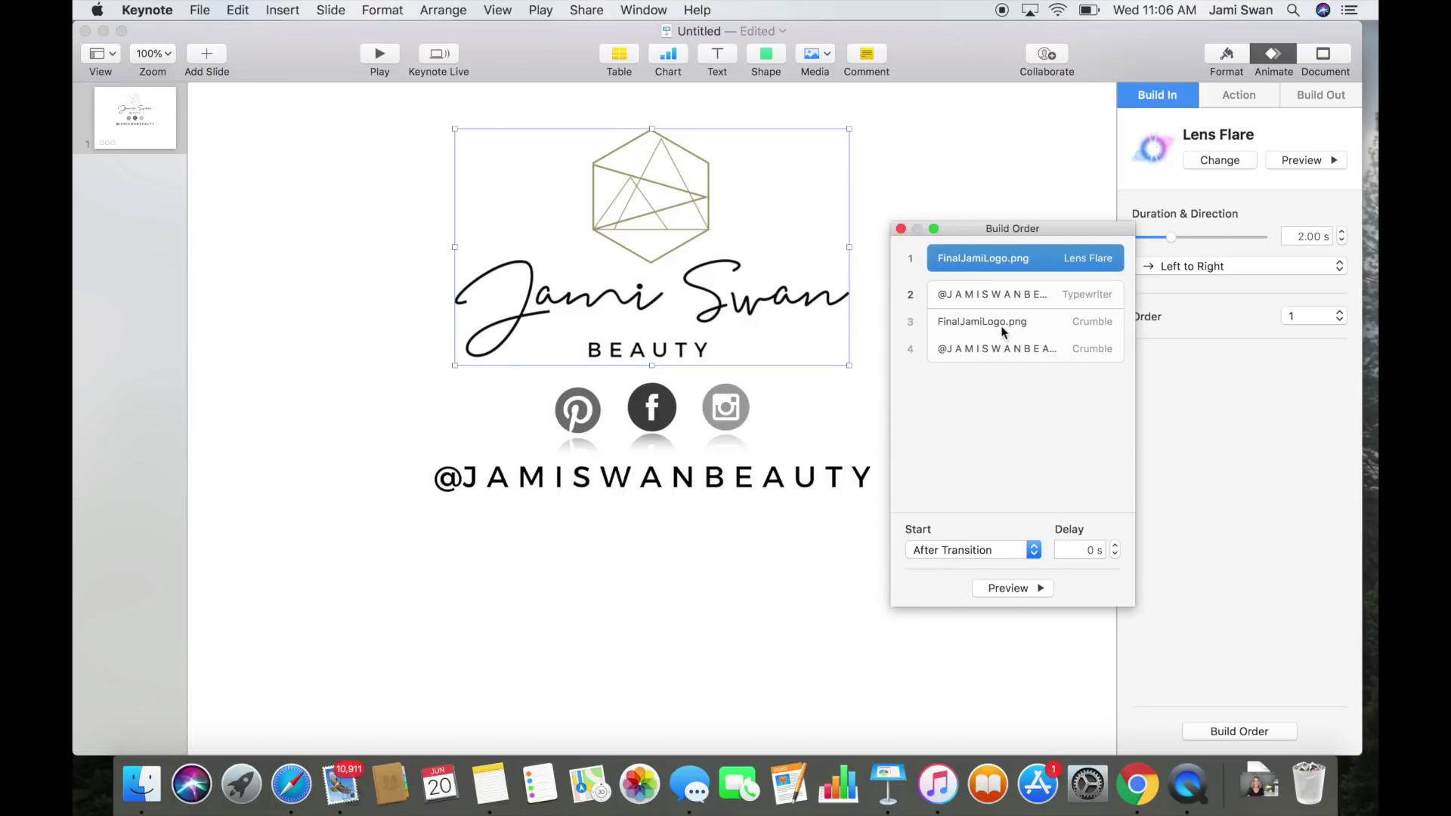
click(1005, 295)
click(1033, 550)
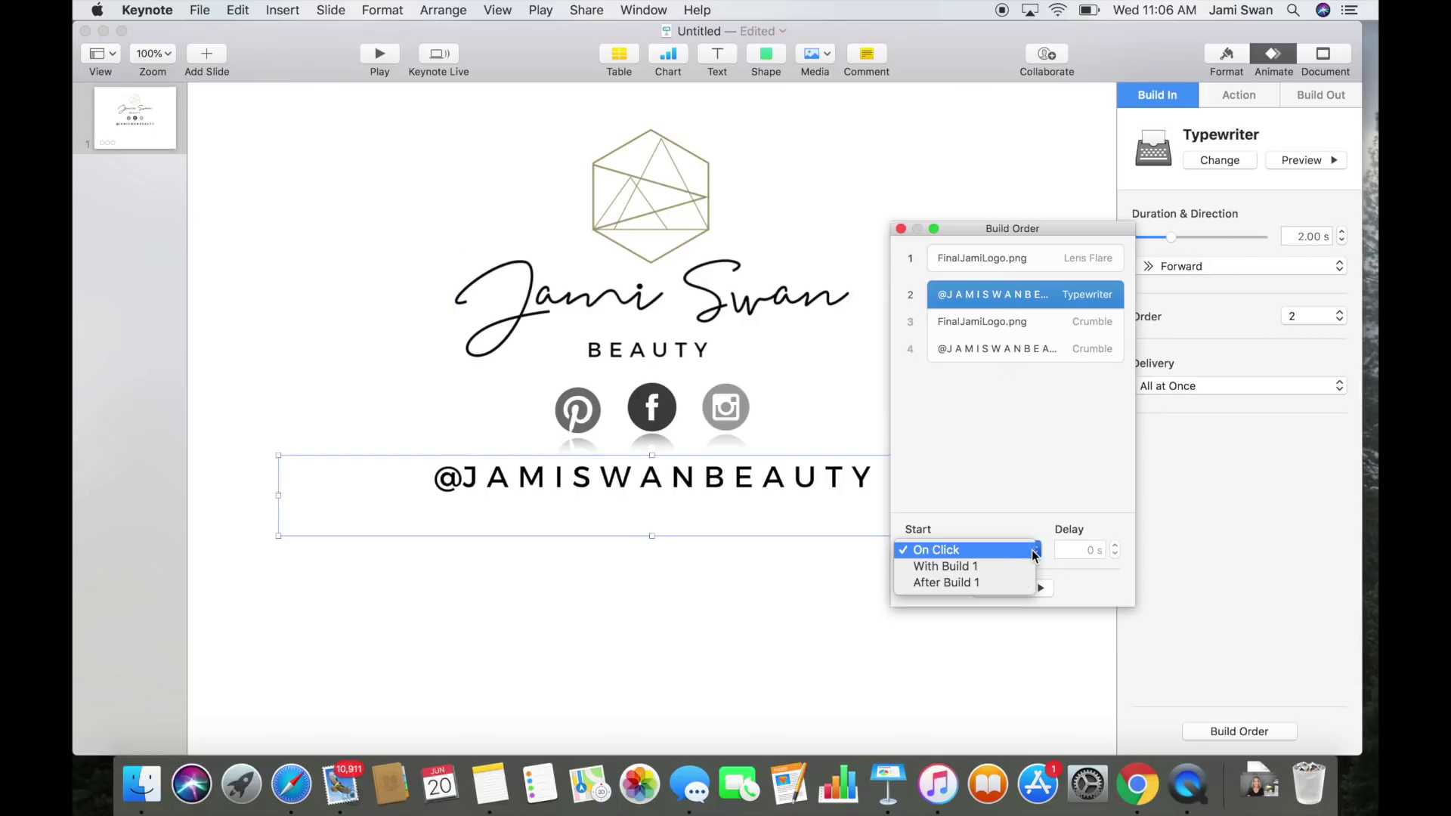
click(1010, 557)
click(999, 588)
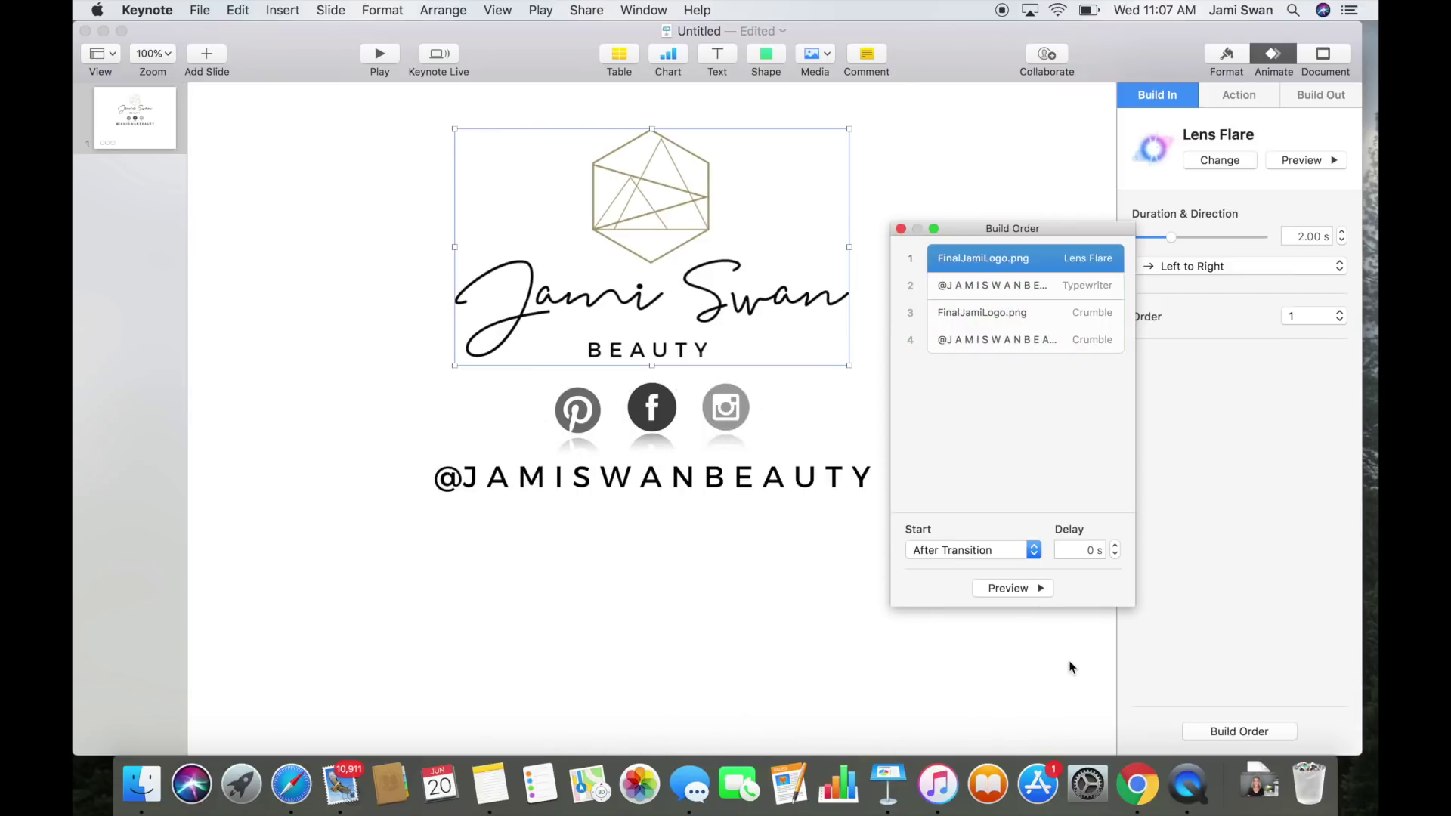
Step: Close the Build Order window and display the File > Export To format list (PDF, PowerPoint, QuickTime, HTML, Images)
click(901, 229)
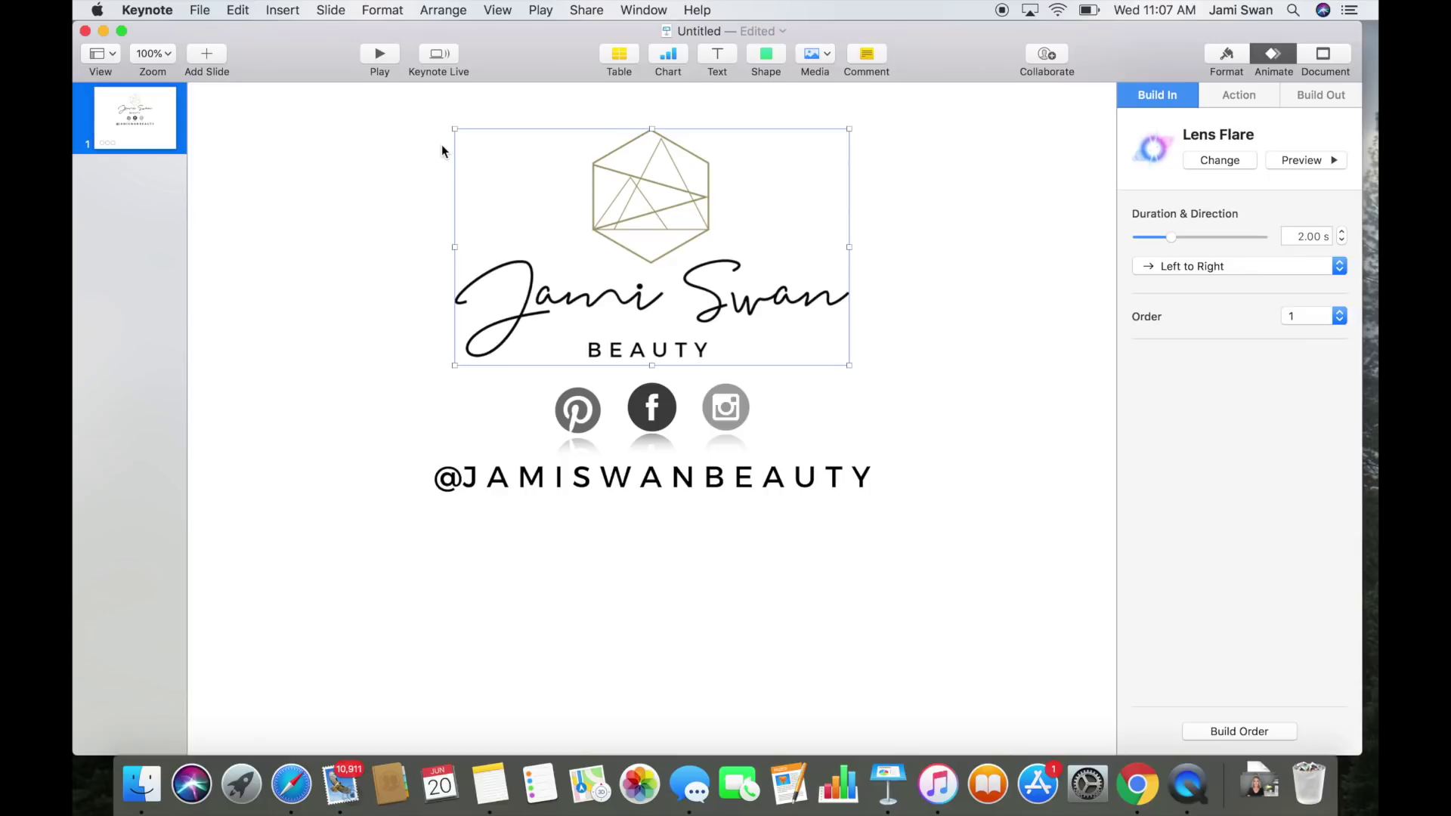
click(200, 10)
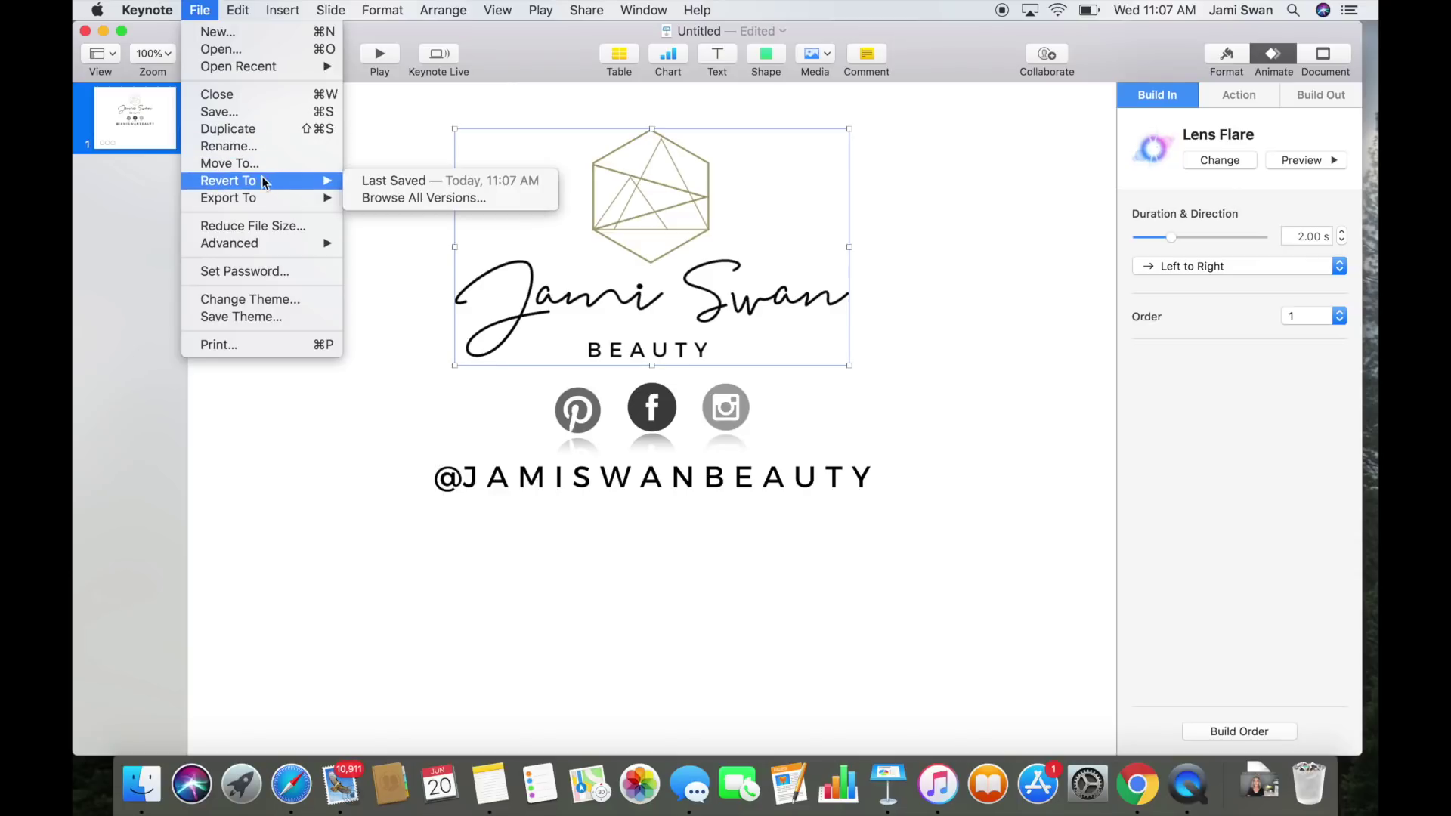
mouse_move(269, 199)
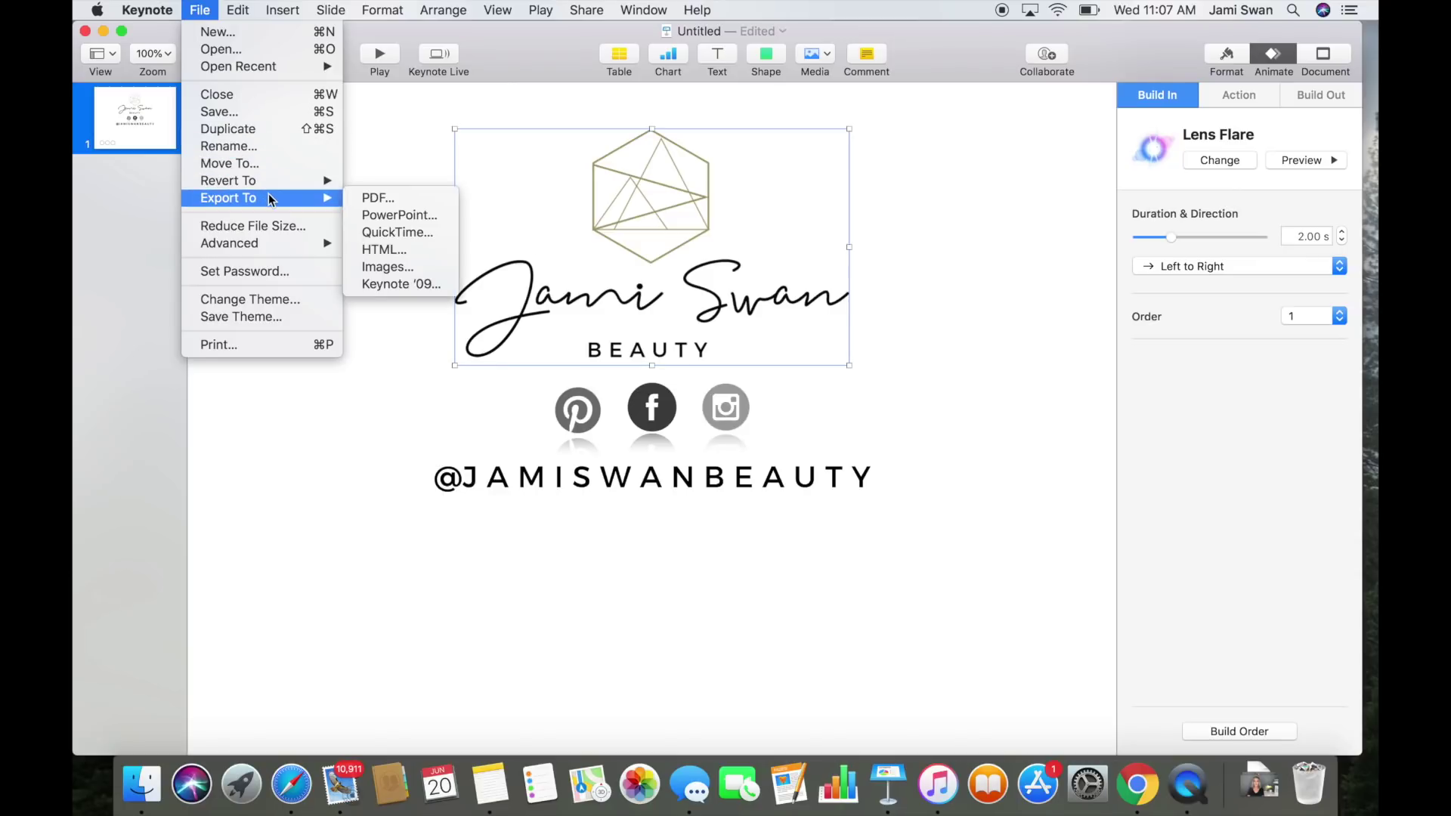